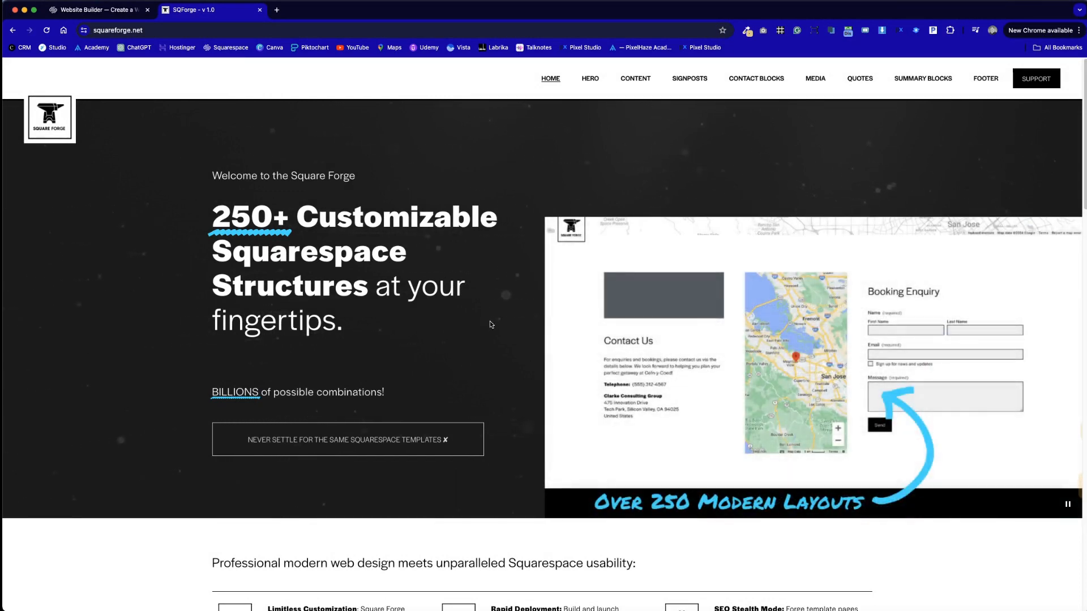
- Look through the Square Forge template's home page and its Hero: Rounded page
{"action": "scroll", "coordinate": [489, 352], "scroll_direction": "down", "scroll_amount": 3}
{"action": "scroll", "coordinate": [489, 352], "scroll_direction": "down", "scroll_amount": 5}
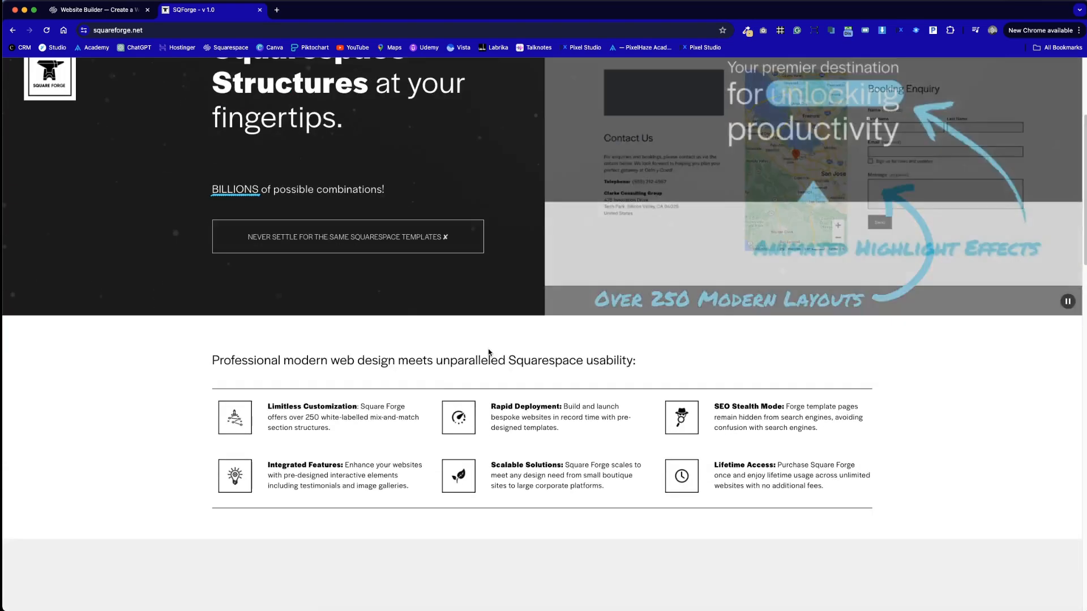
{"action": "scroll", "coordinate": [489, 352], "scroll_direction": "up", "scroll_amount": 6}
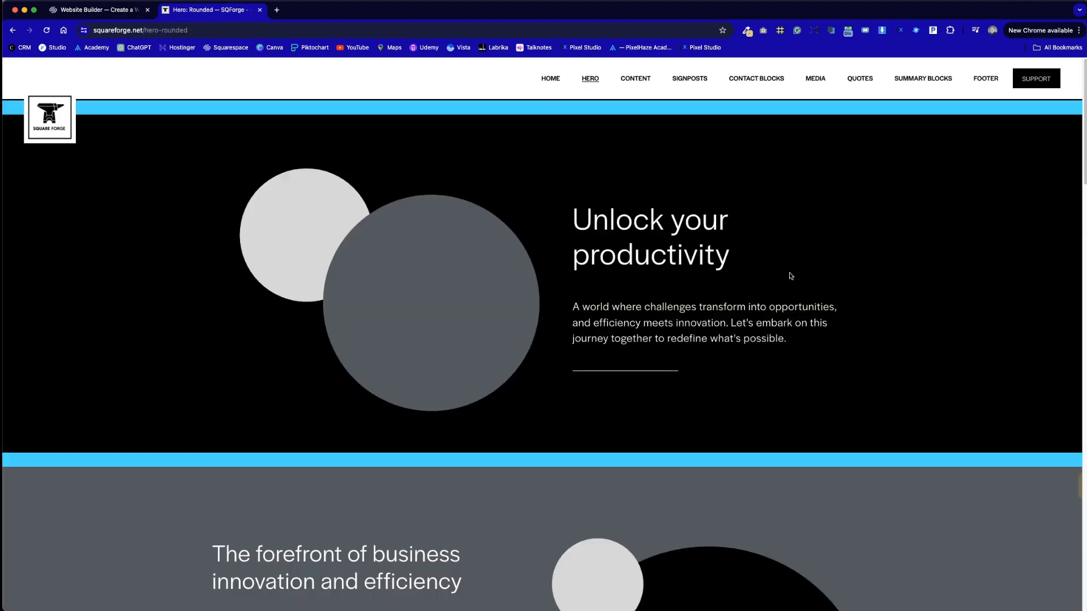
{"action": "scroll", "coordinate": [791, 276], "scroll_direction": "down", "scroll_amount": 20}
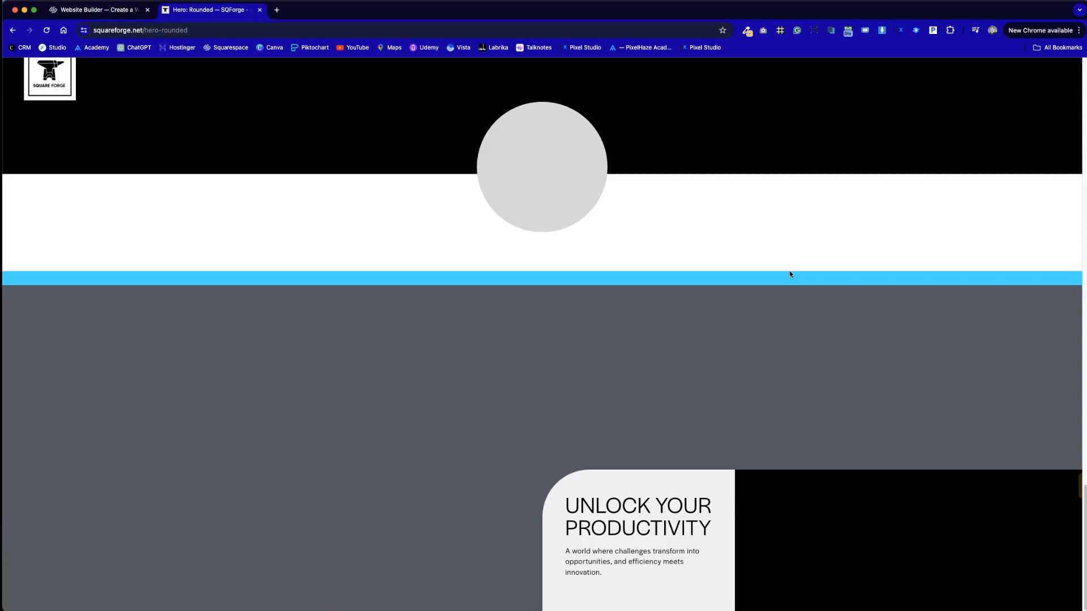
{"action": "scroll", "coordinate": [789, 271], "scroll_direction": "up", "scroll_amount": 20}
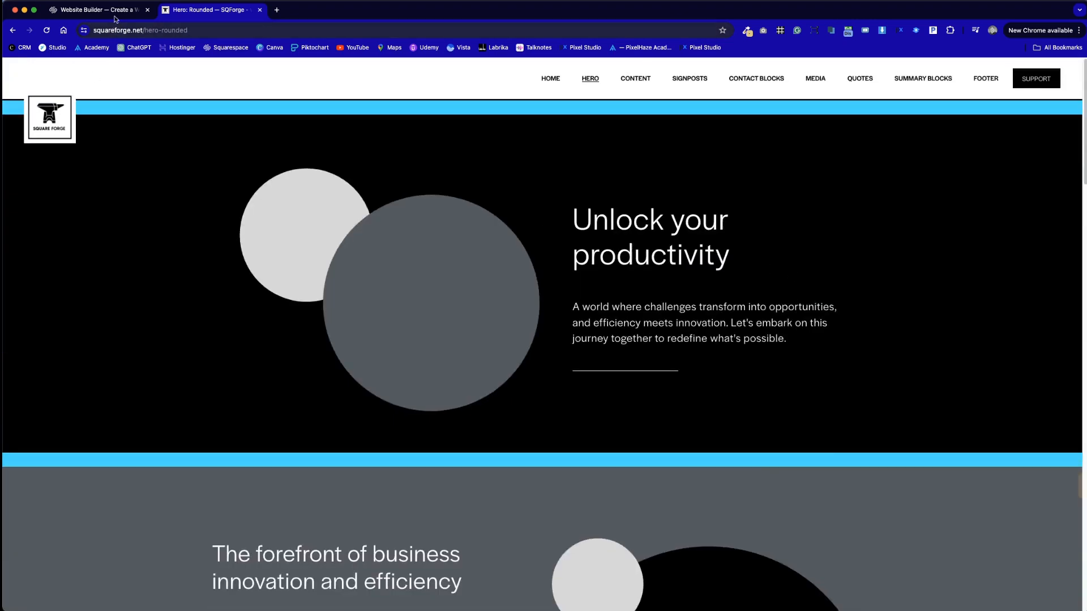
- Switch to the Squarespace site and open the account dashboard
{"action": "left_click", "coordinate": [114, 16]}
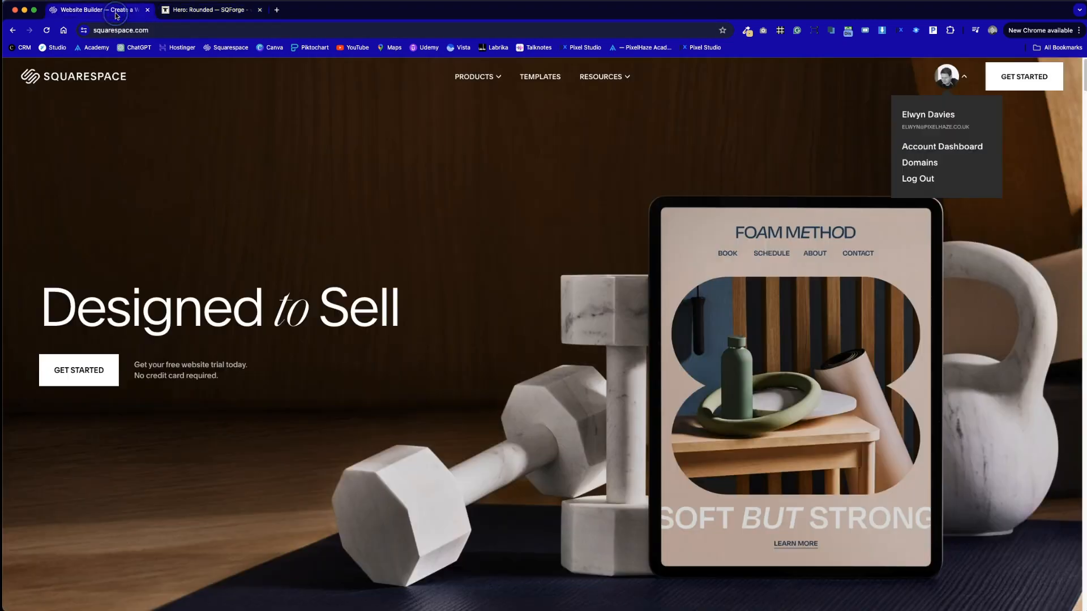
{"action": "left_click", "coordinate": [918, 148]}
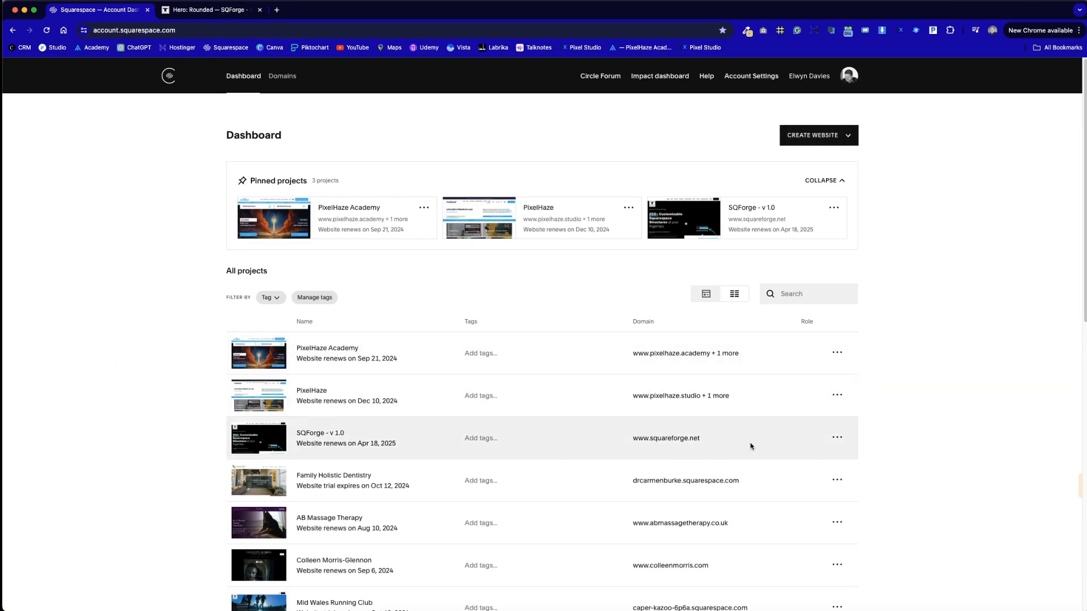
{"action": "left_click", "coordinate": [837, 437]}
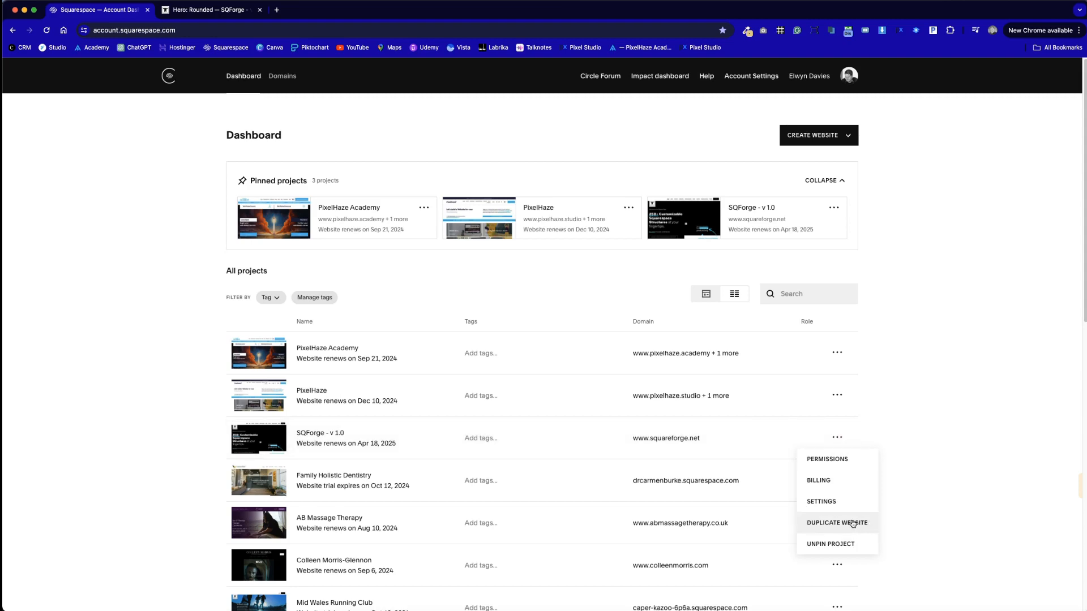
{"action": "left_click", "coordinate": [899, 417]}
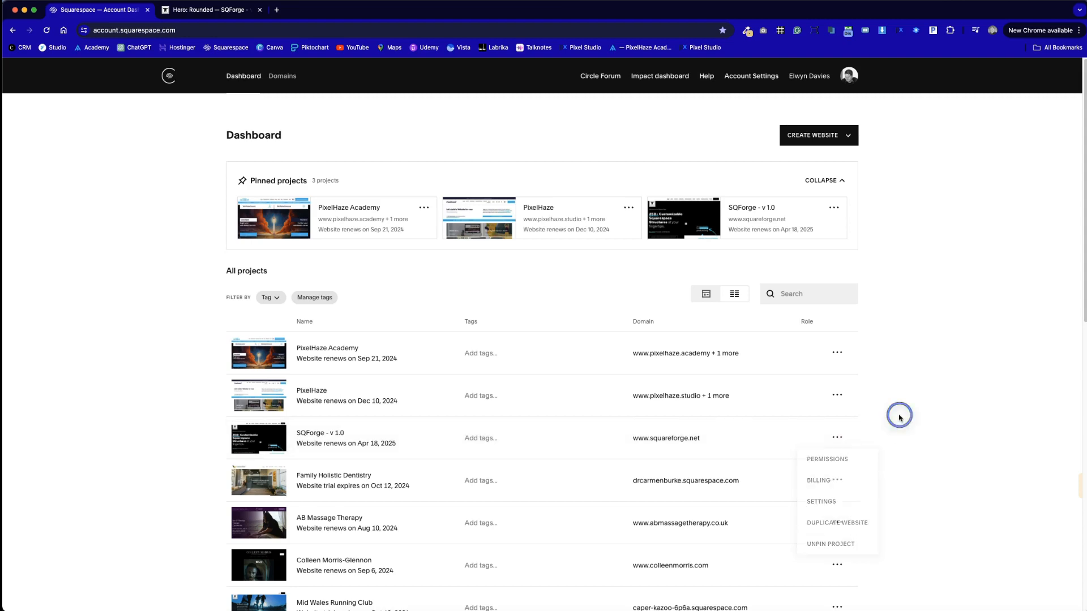
- Search the projects for "forge" and duplicate the SQForge - v 1.0 website
{"action": "left_click", "coordinate": [796, 293]}
{"action": "type", "text": "forge"}
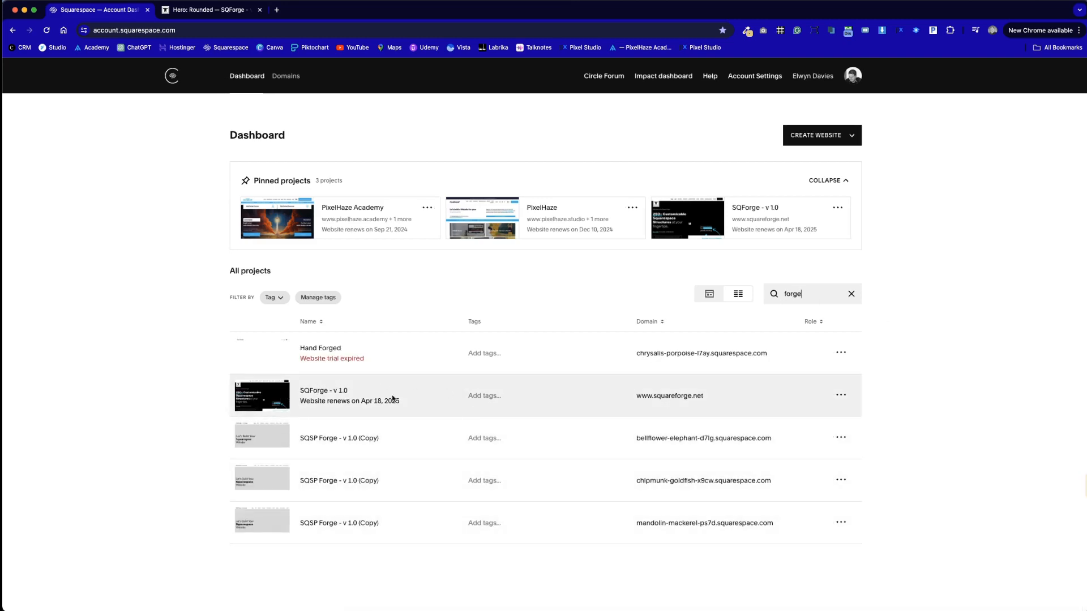
{"action": "left_click", "coordinate": [841, 395]}
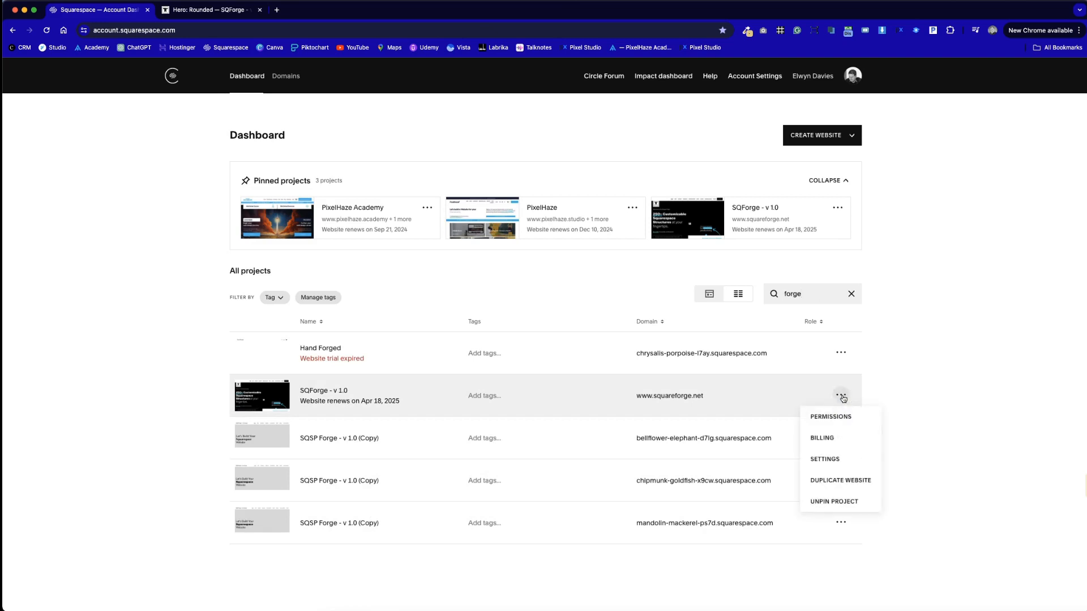
{"action": "left_click", "coordinate": [834, 484]}
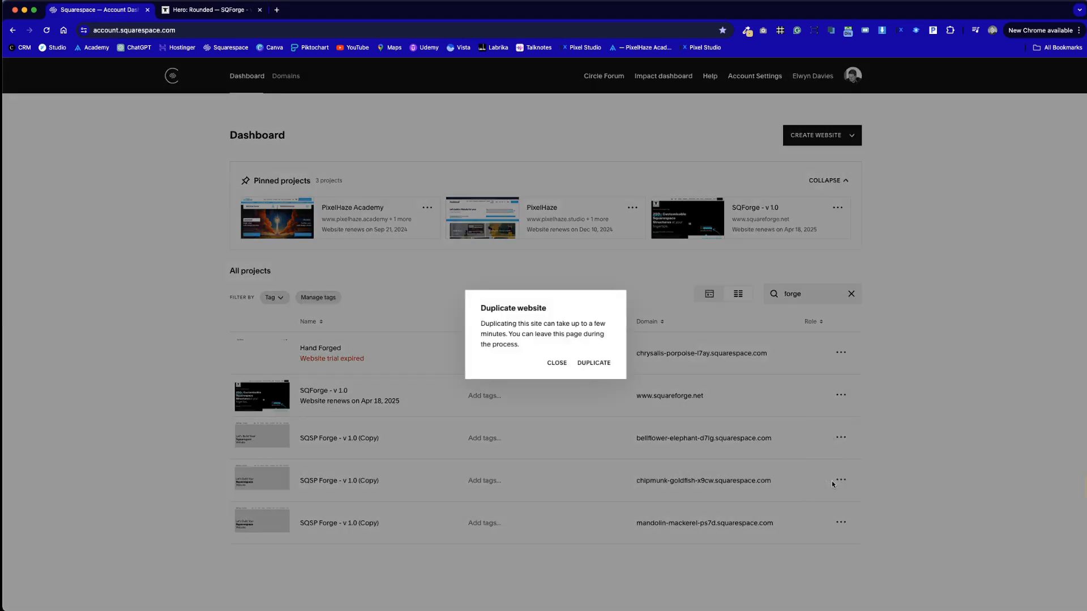
{"action": "left_click", "coordinate": [594, 363]}
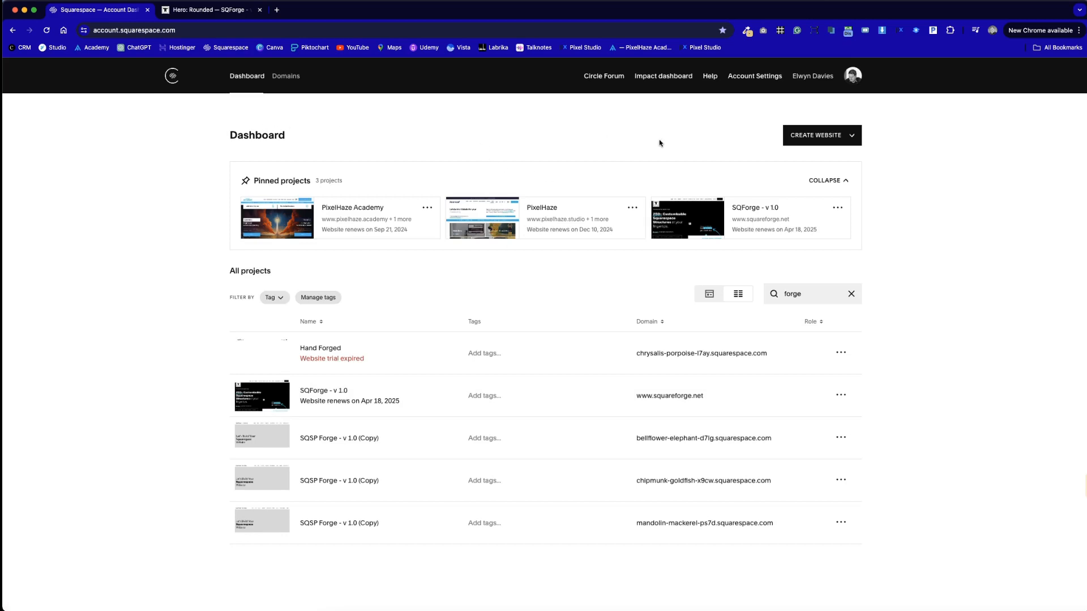
- Refresh the "forge" project search and open the duplicated website listed as Your Site Title
{"action": "left_click", "coordinate": [850, 294]}
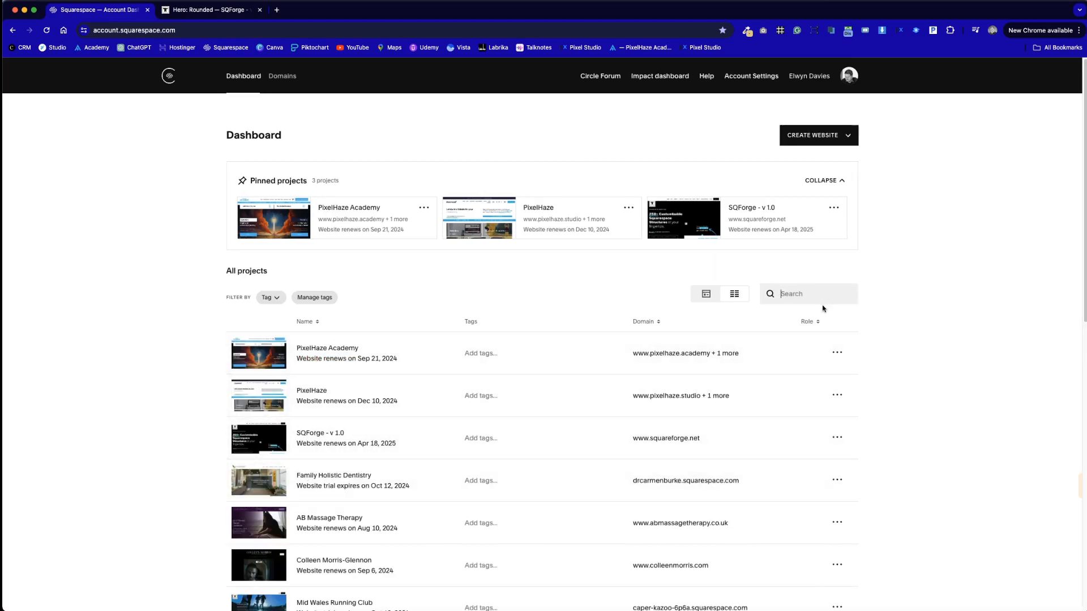
{"action": "left_click", "coordinate": [783, 294]}
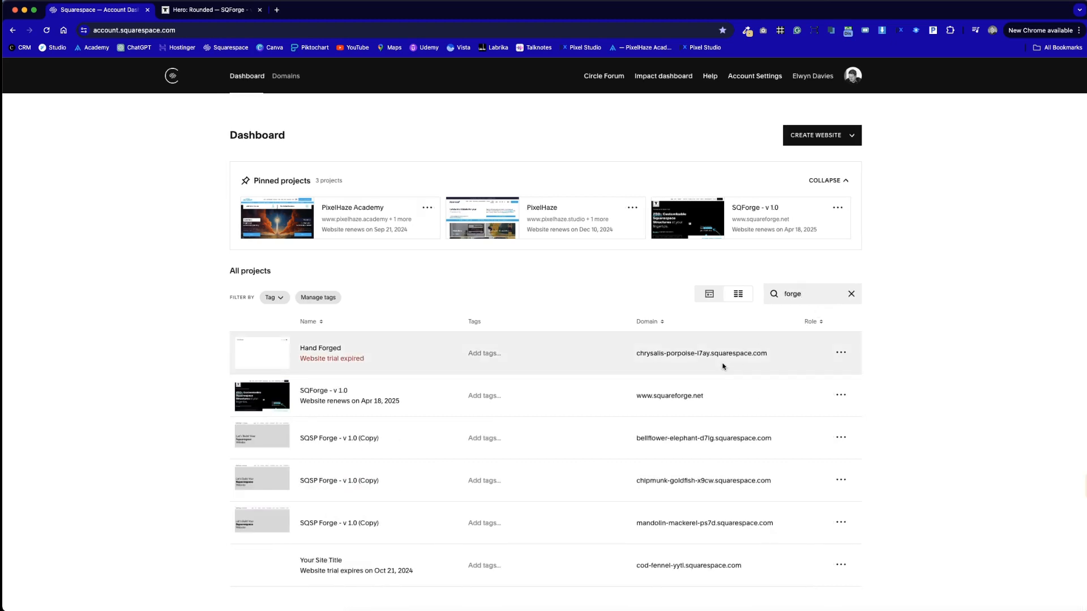
{"action": "left_click_drag", "start_coordinate": [413, 570], "coordinate": [330, 554]}
{"action": "left_click", "coordinate": [410, 551]}
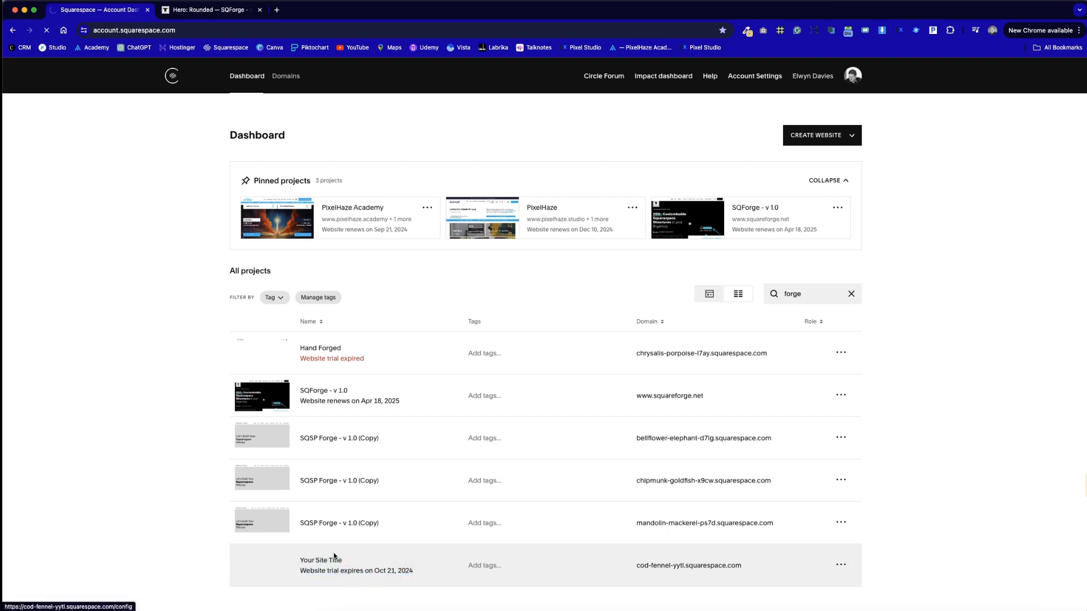
{"action": "left_click", "coordinate": [317, 559]}
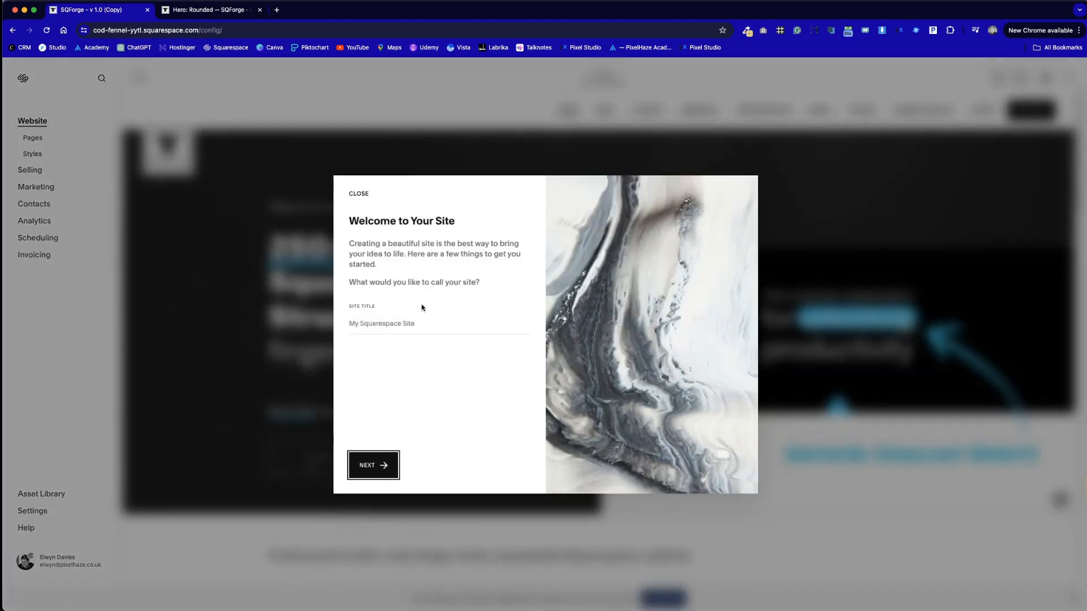
- Title the site "Kings St. School" and complete the welcome introduction
{"action": "left_click", "coordinate": [417, 323]}
{"action": "type", "text": "Kings St. School"}
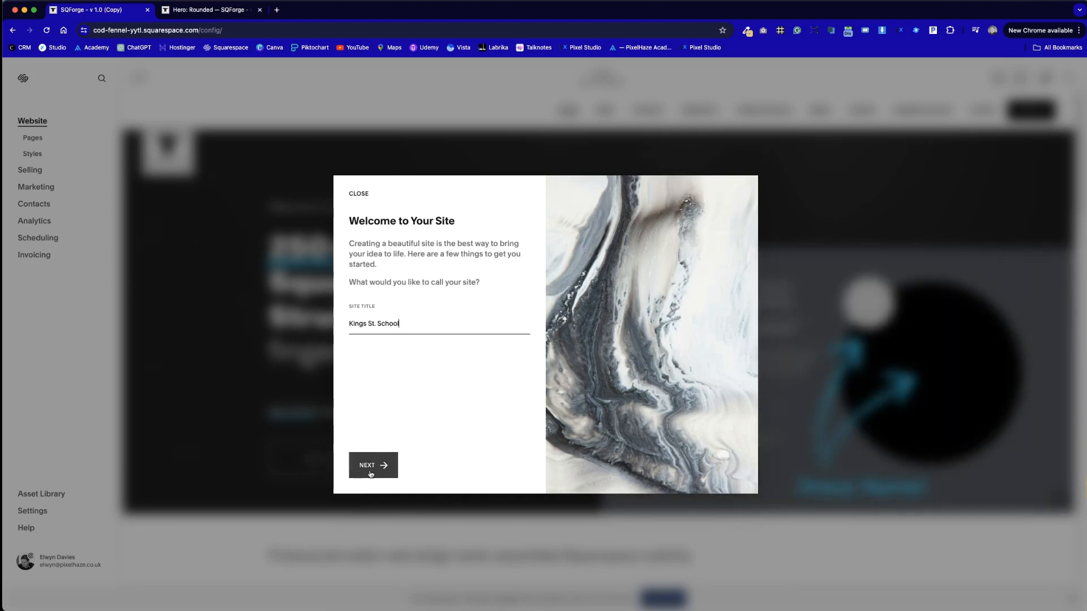
{"action": "left_click", "coordinate": [371, 474]}
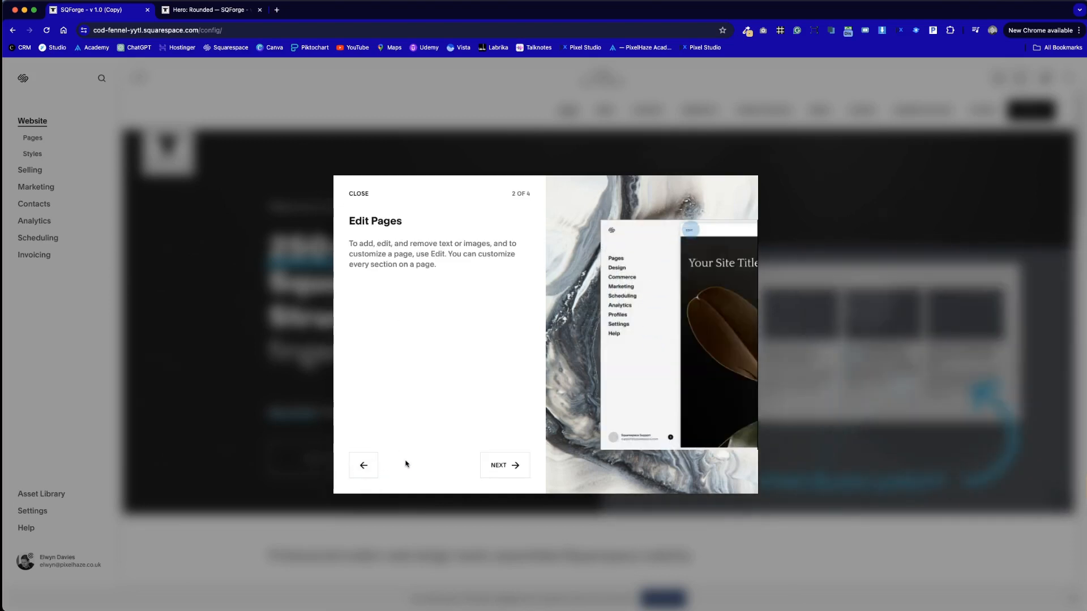
{"action": "left_click", "coordinate": [518, 467]}
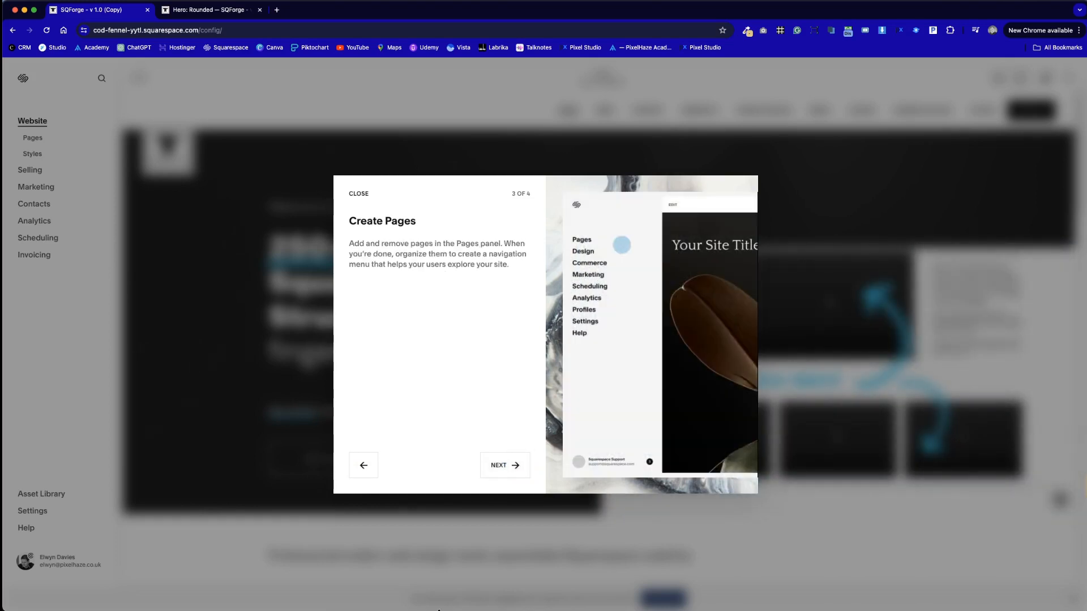
{"action": "left_click", "coordinate": [507, 477]}
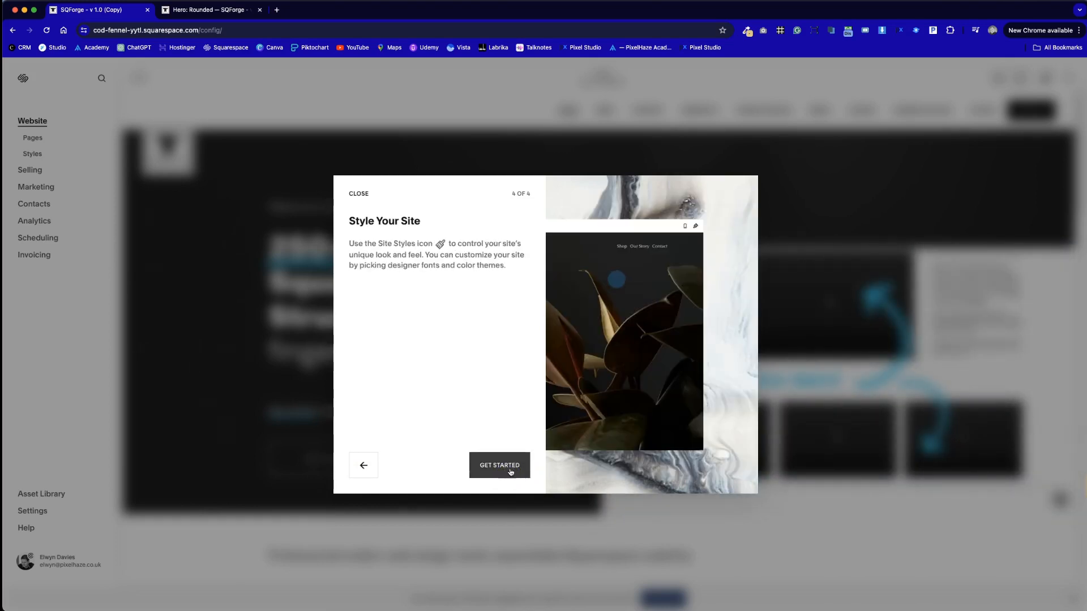
{"action": "left_click", "coordinate": [516, 468]}
- Look over the duplicated site's home page down to the FAQs section
{"action": "scroll", "coordinate": [461, 419], "scroll_direction": "down", "scroll_amount": 6}
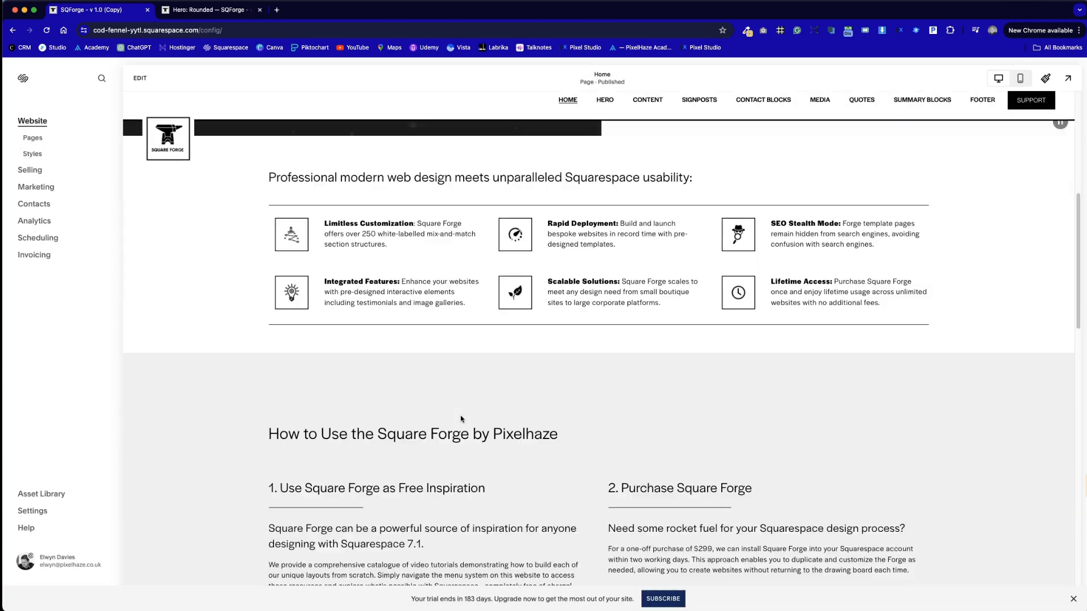
{"action": "scroll", "coordinate": [462, 419], "scroll_direction": "up", "scroll_amount": 6}
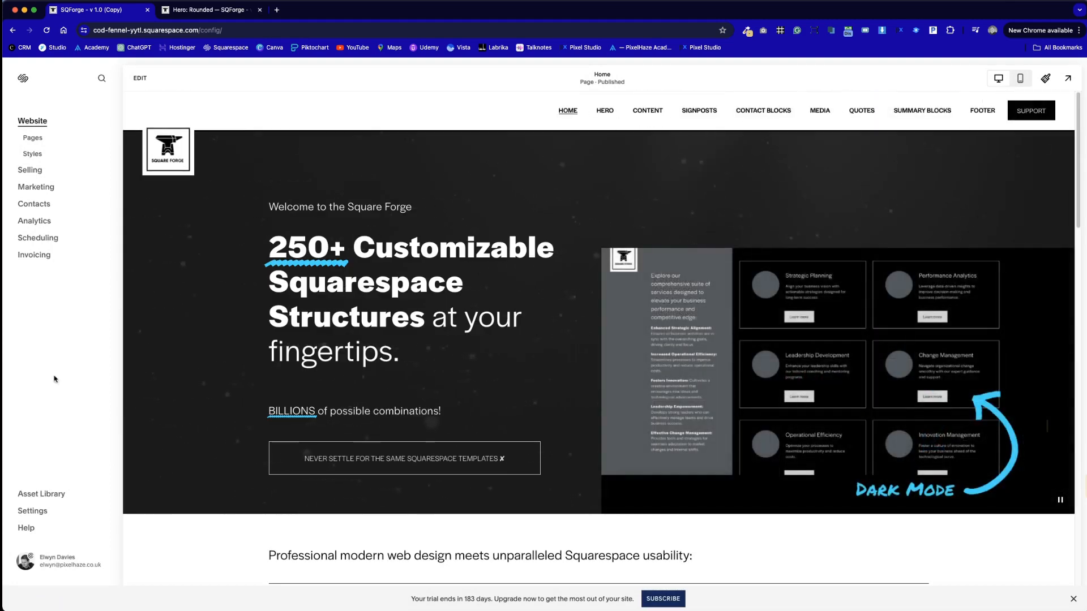
{"action": "scroll", "coordinate": [338, 362], "scroll_direction": "down", "scroll_amount": 6}
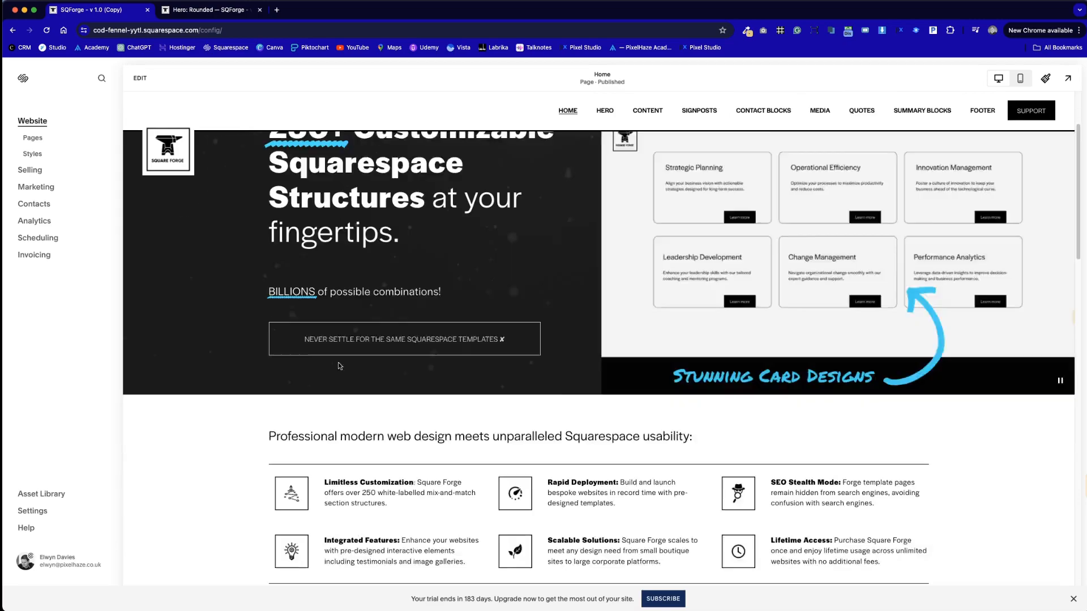
{"action": "scroll", "coordinate": [338, 366], "scroll_direction": "down", "scroll_amount": 15}
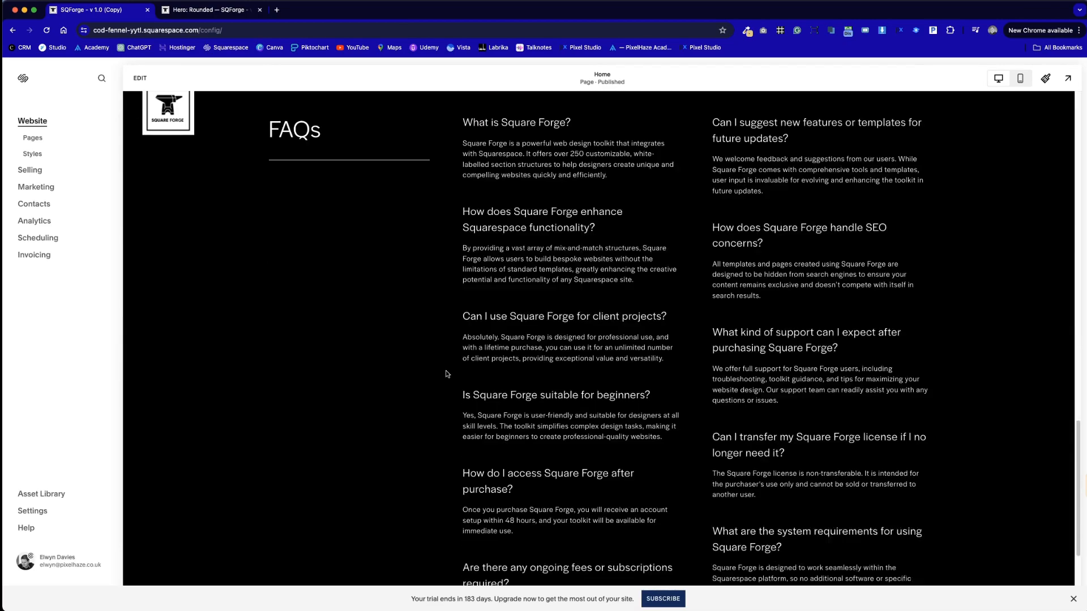
{"action": "scroll", "coordinate": [446, 370], "scroll_direction": "up", "scroll_amount": 8}
{"action": "scroll", "coordinate": [447, 375], "scroll_direction": "up", "scroll_amount": 12}
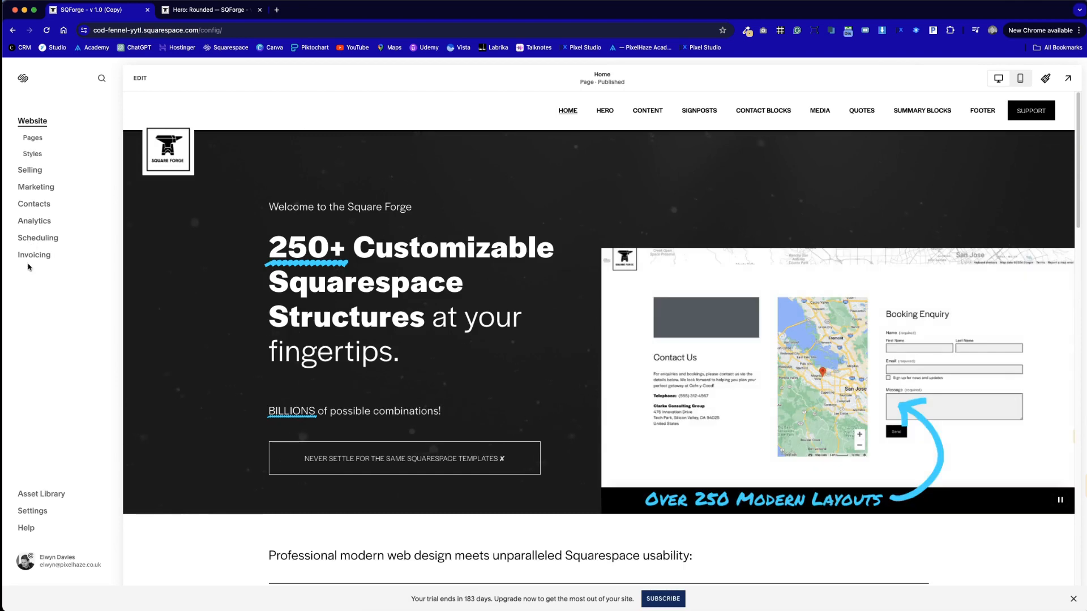
- Change the Site ID of the built-in domain to kingstschool in the site's domain settings
{"action": "left_click", "coordinate": [33, 511]}
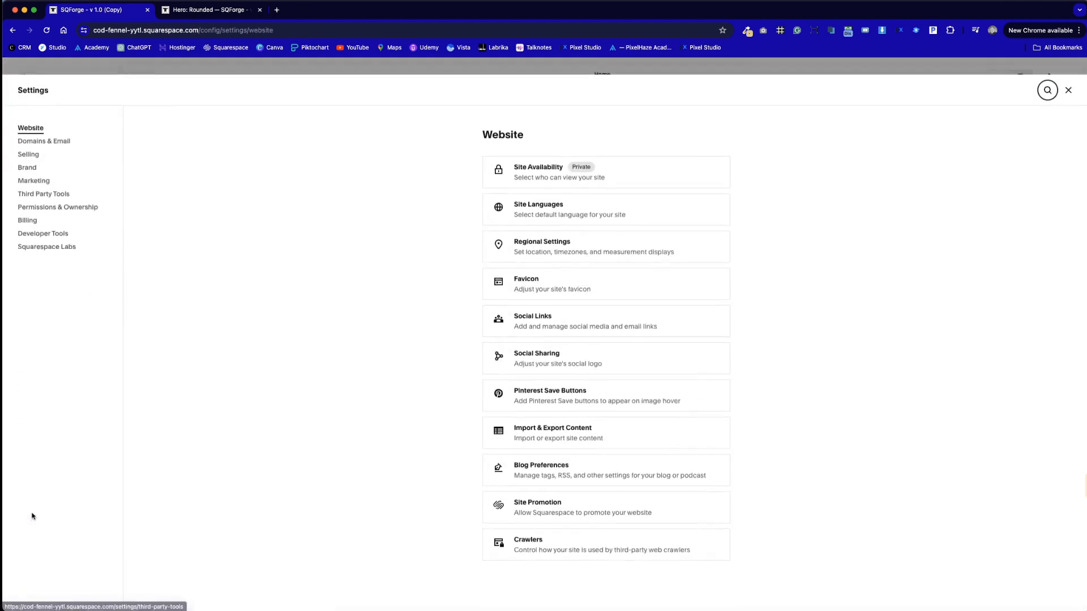
{"action": "left_click", "coordinate": [30, 140]}
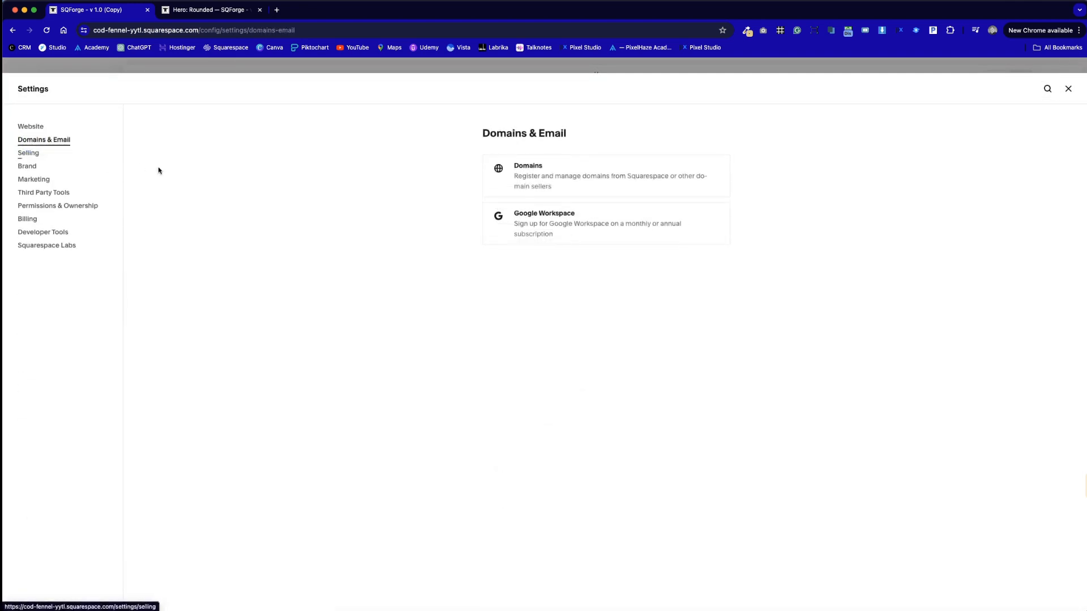
{"action": "left_click", "coordinate": [705, 173]}
{"action": "left_click", "coordinate": [698, 261]}
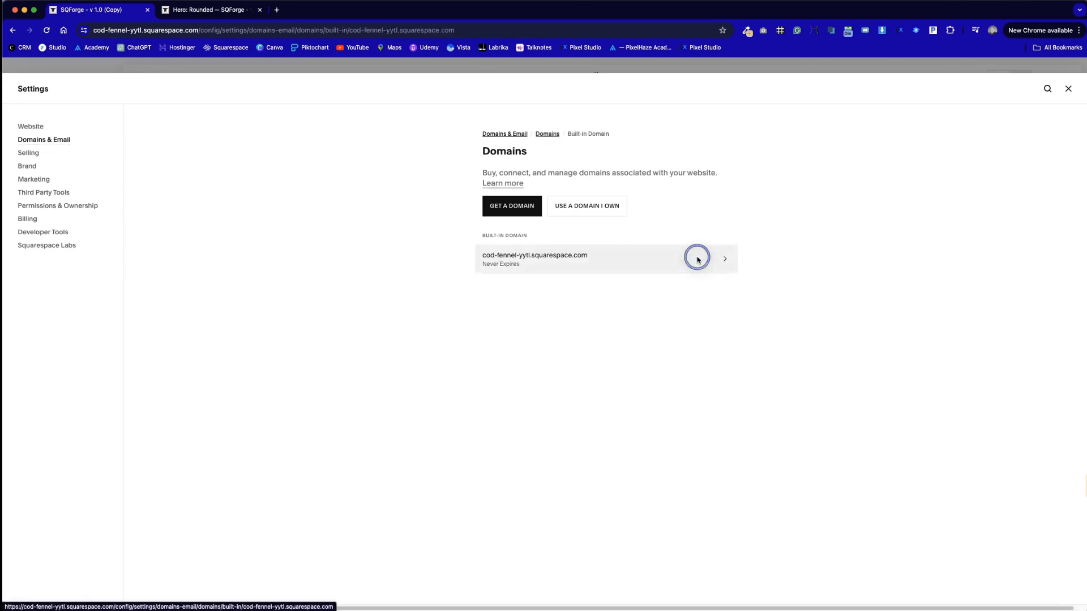
{"action": "left_click_drag", "start_coordinate": [531, 263], "coordinate": [482, 263]}
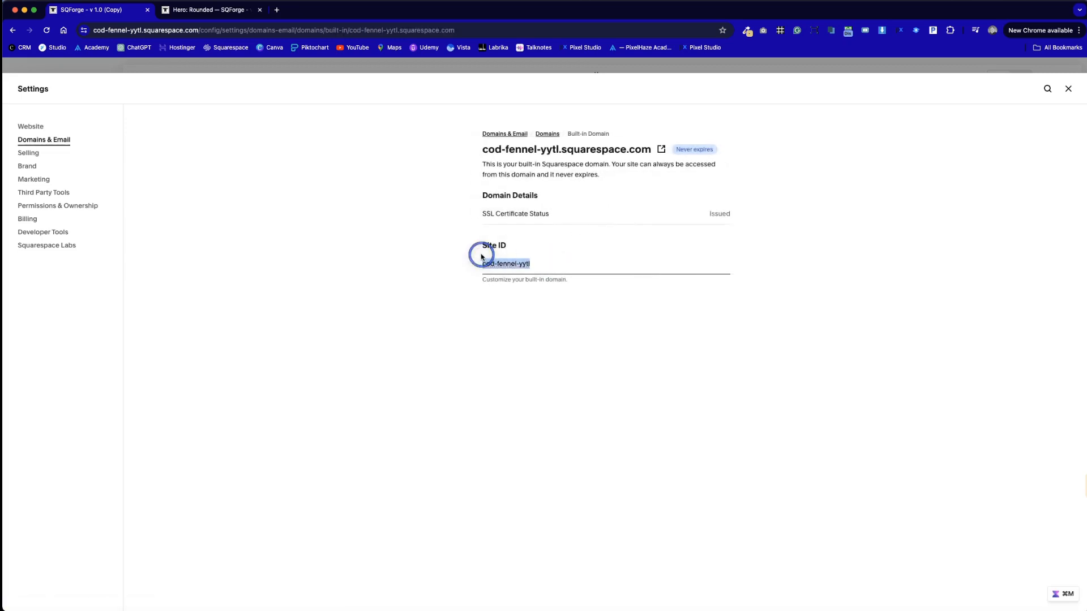
{"action": "type", "text": "kingsst"}
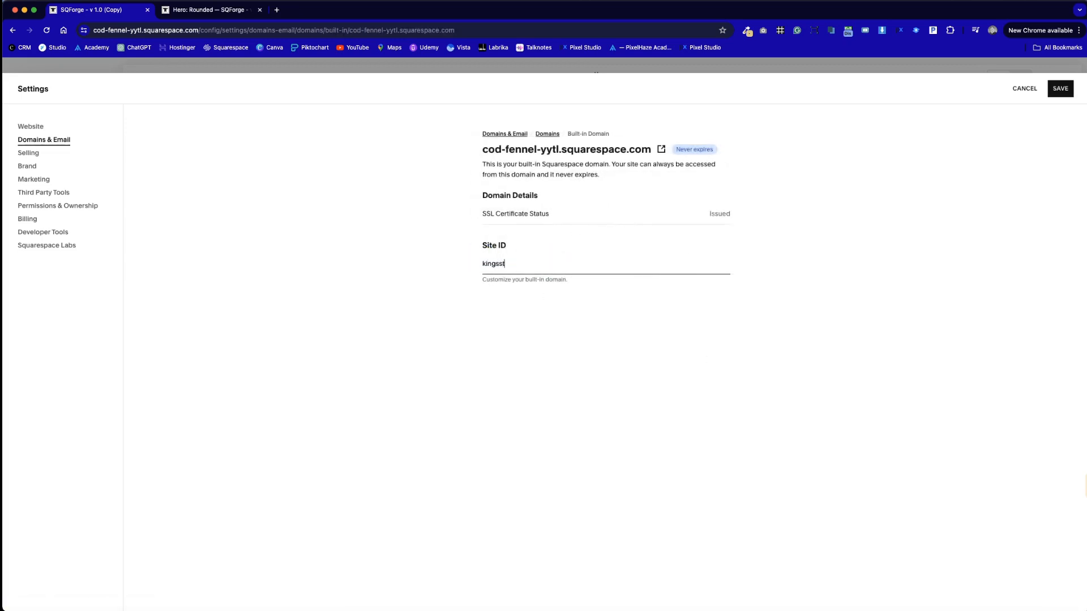
{"action": "type", "text": "school"}
{"action": "left_click", "coordinate": [601, 360]}
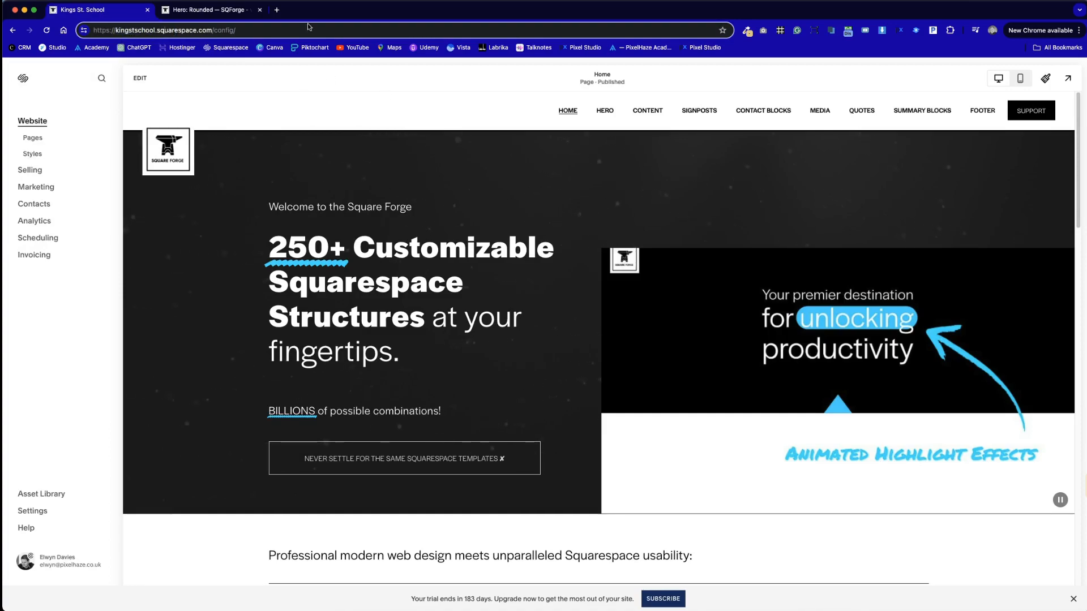
- Review the renamed site's home page and the pages listed in its main navigation
{"action": "scroll", "coordinate": [542, 426], "scroll_direction": "down", "scroll_amount": 20}
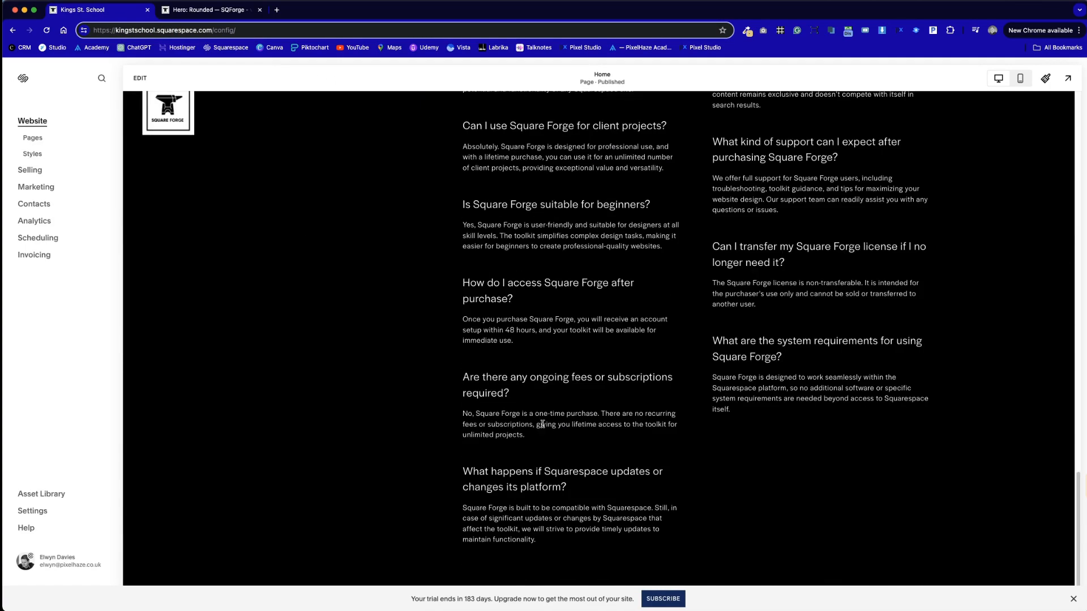
{"action": "scroll", "coordinate": [543, 426], "scroll_direction": "up", "scroll_amount": 20}
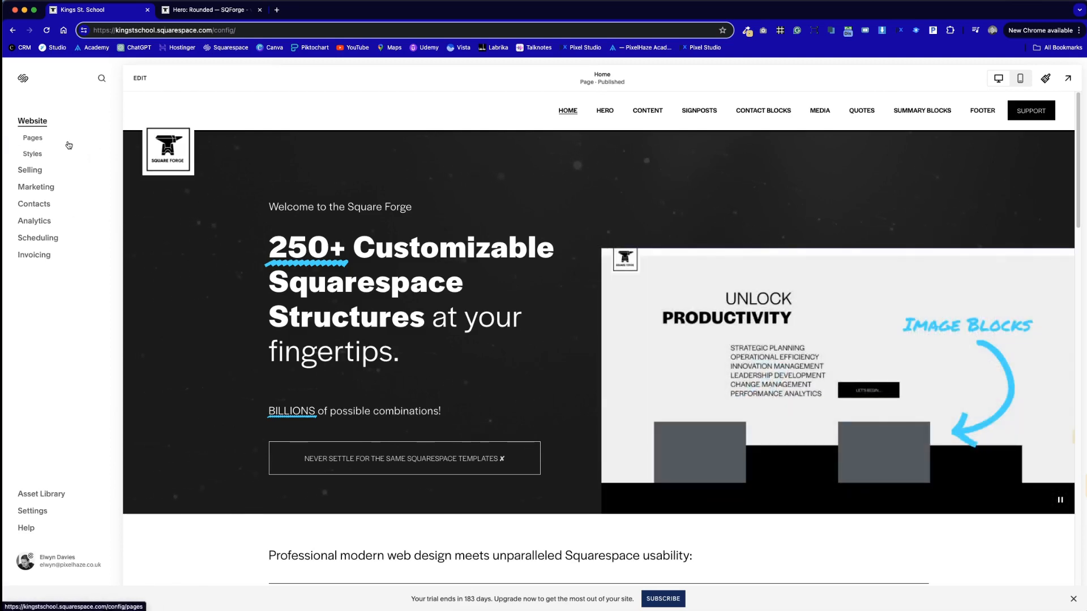
{"action": "left_click", "coordinate": [33, 140]}
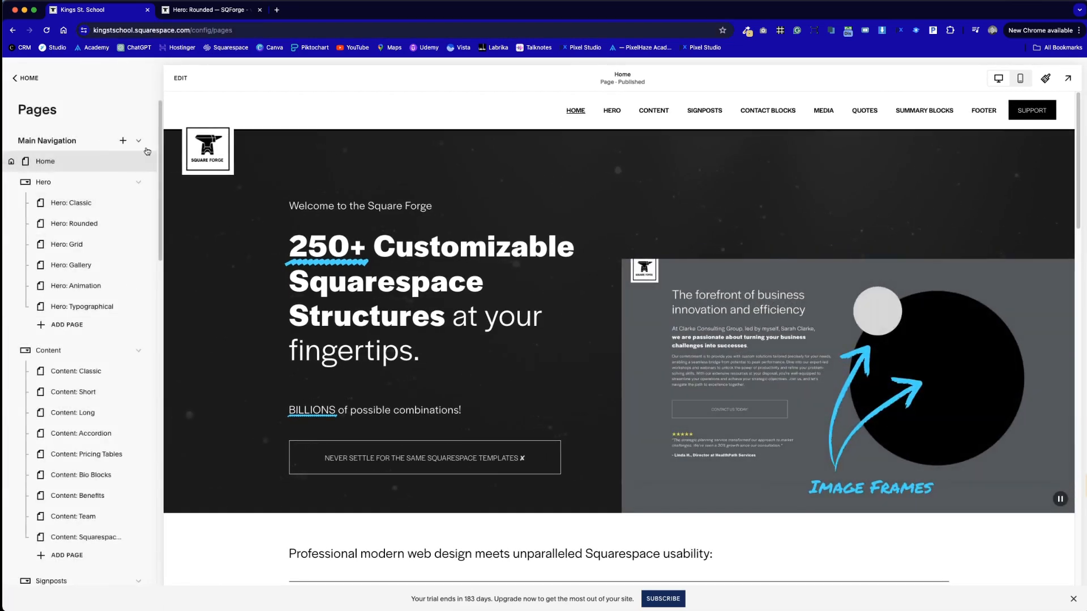
{"action": "left_click", "coordinate": [25, 80]}
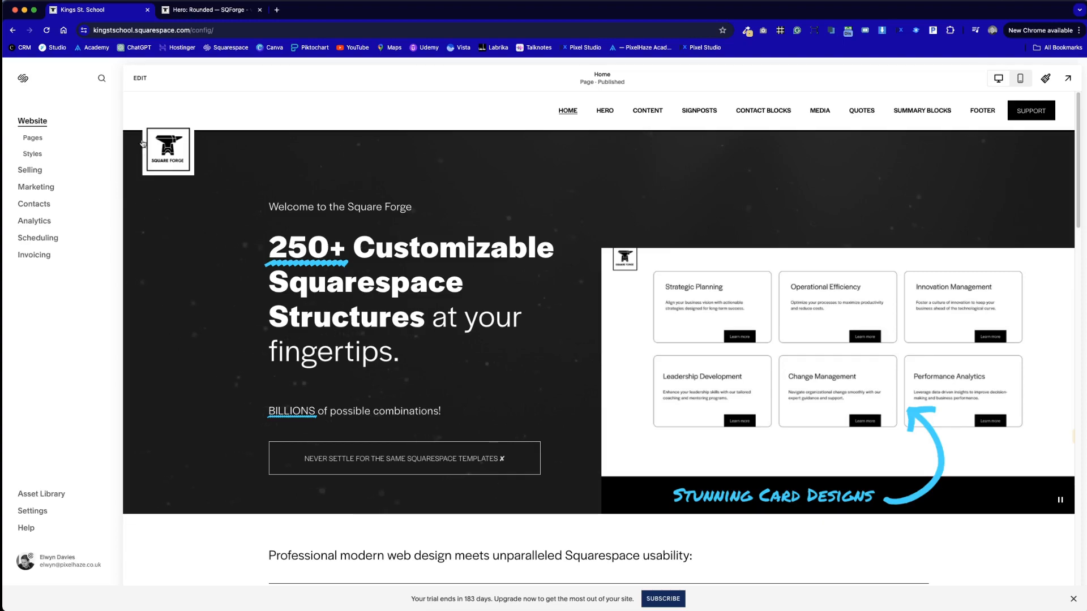
{"action": "scroll", "coordinate": [355, 299], "scroll_direction": "down", "scroll_amount": 10}
{"action": "scroll", "coordinate": [355, 299], "scroll_direction": "down", "scroll_amount": 7}
{"action": "scroll", "coordinate": [355, 299], "scroll_direction": "up", "scroll_amount": 16}
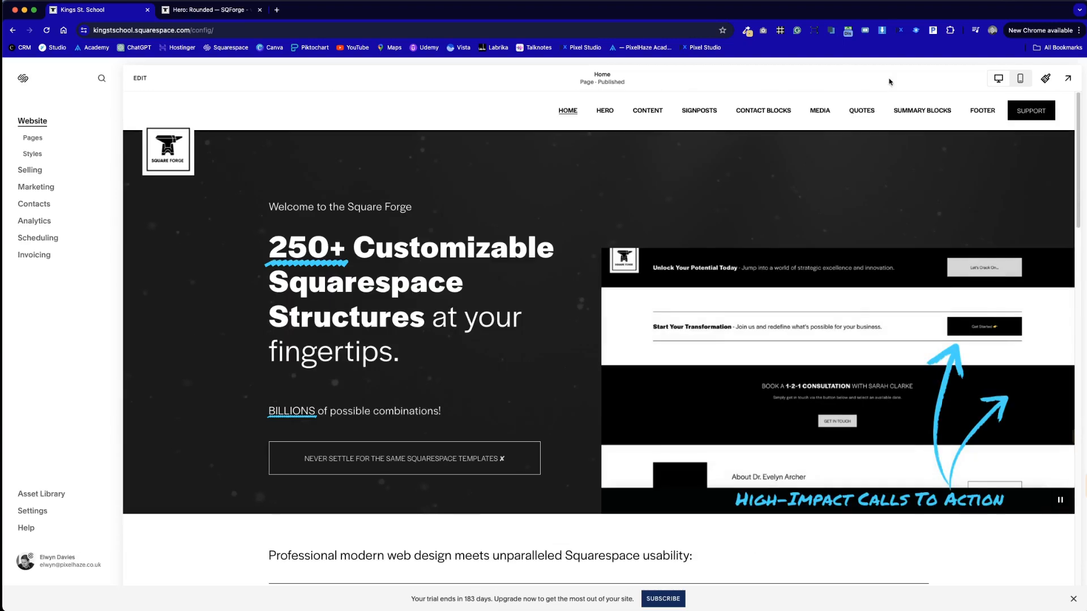
{"action": "mouse_move", "coordinate": [711, 113]}
{"action": "left_click", "coordinate": [702, 134]}
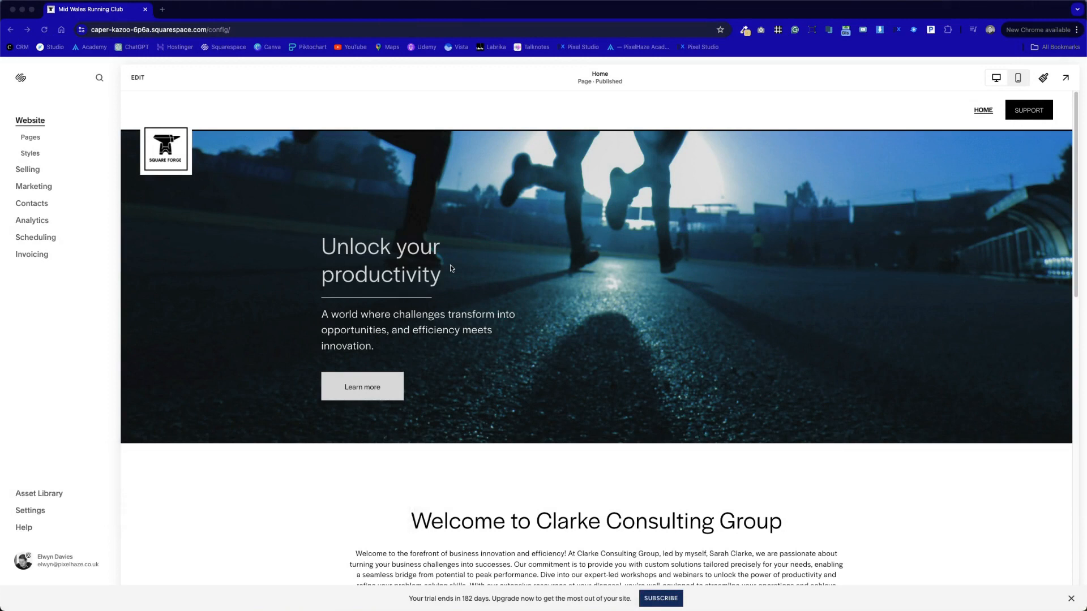
{"action": "left_click", "coordinate": [147, 31]}
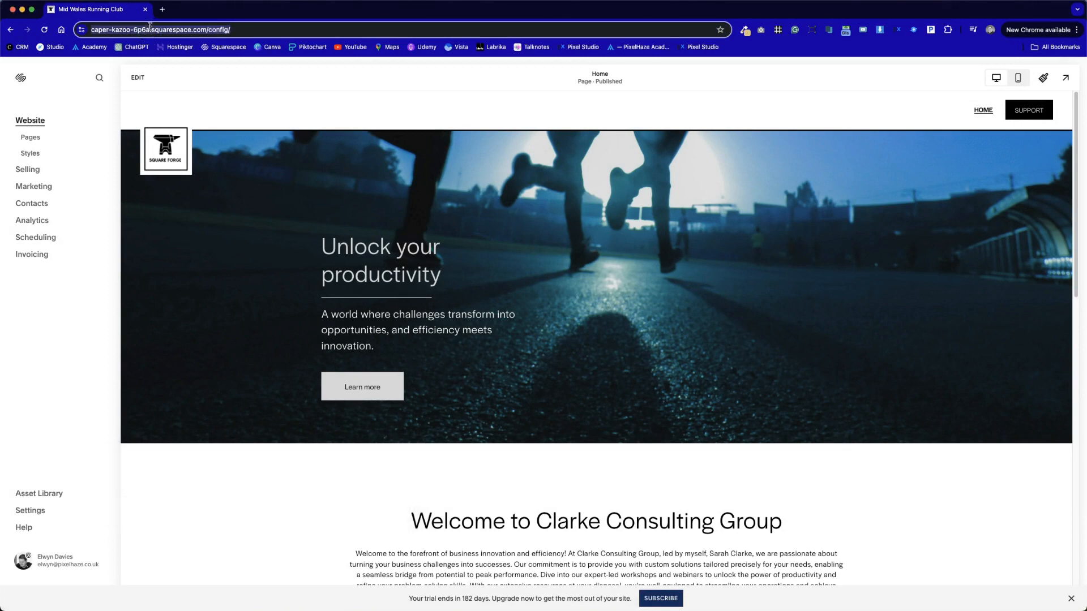
{"action": "left_click", "coordinate": [149, 29]}
{"action": "left_click_drag", "start_coordinate": [174, 29], "coordinate": [113, 32]}
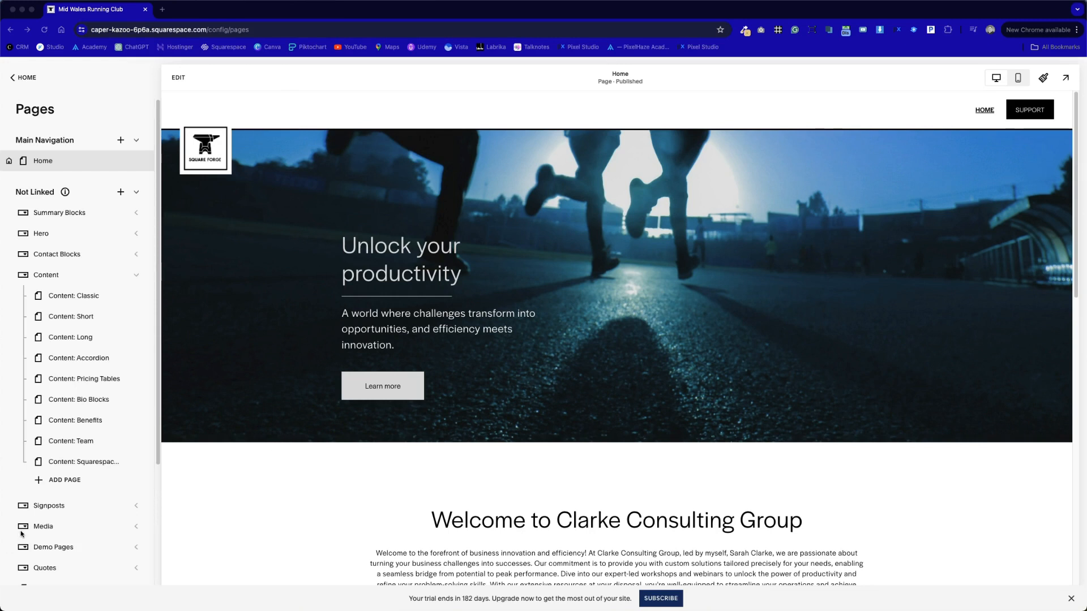
- Open the details of the Mid Wales Running Club site's built-in domain in its domain settings
{"action": "left_click", "coordinate": [26, 77]}
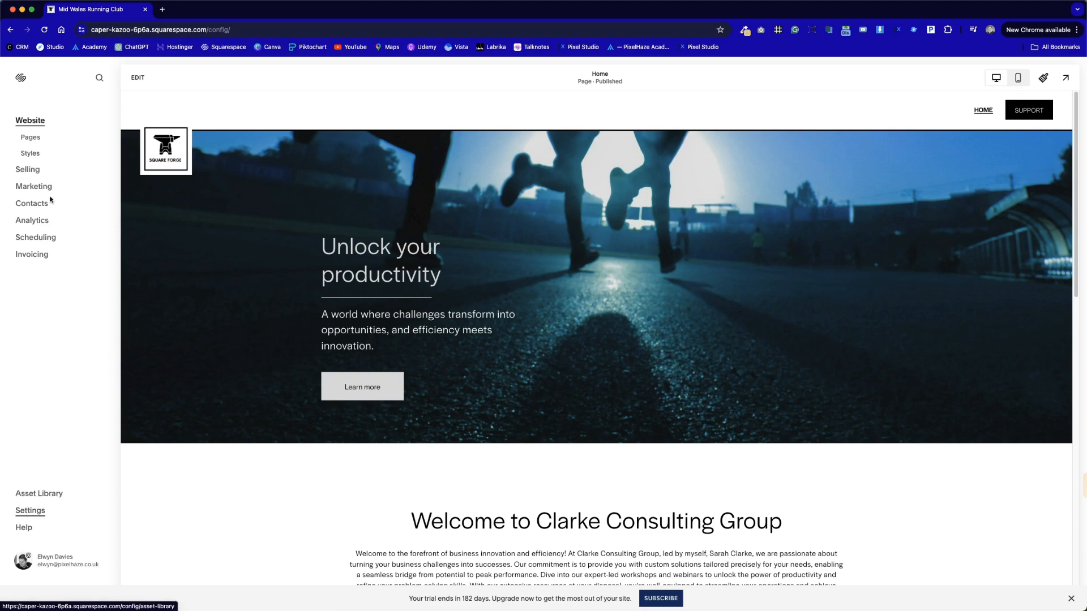
{"action": "left_click", "coordinate": [31, 512]}
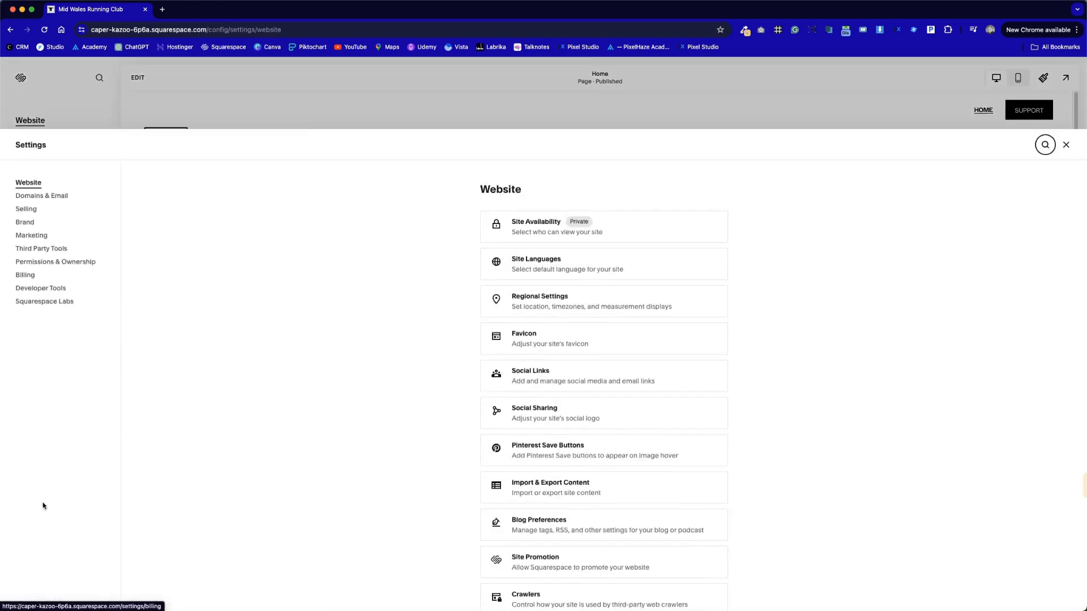
{"action": "left_click", "coordinate": [28, 140]}
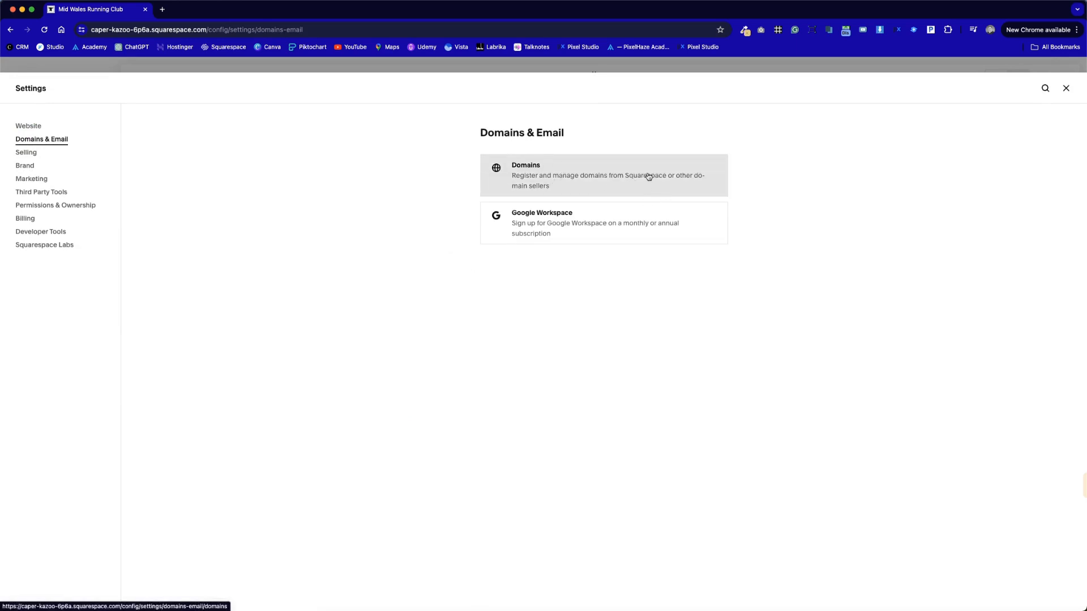
{"action": "left_click", "coordinate": [649, 176]}
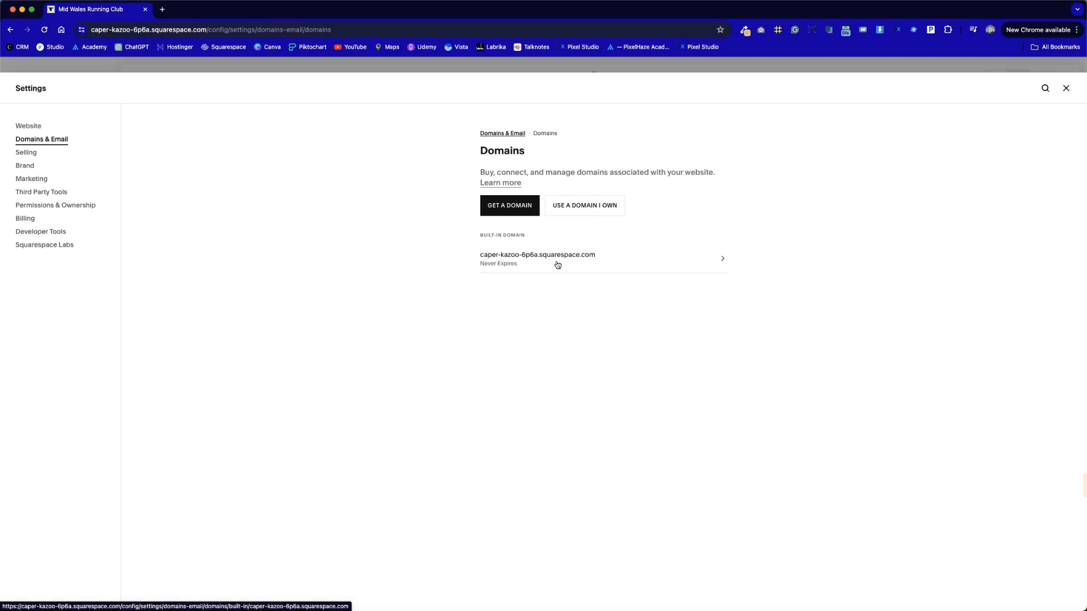
{"action": "left_click", "coordinate": [558, 264]}
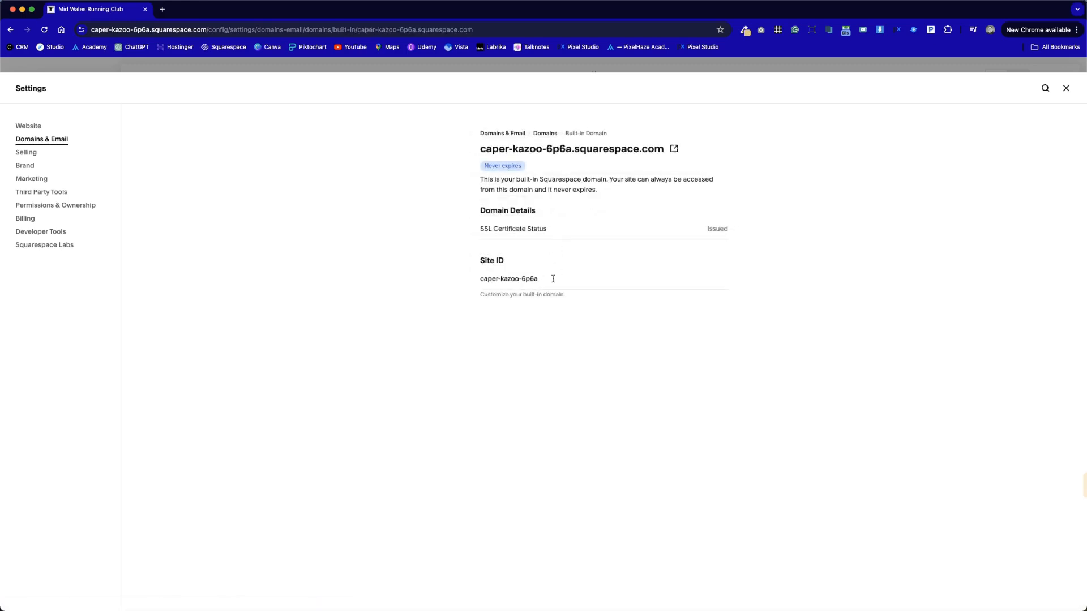
- Change the built-in domain's Site ID to midwalesrunning, save it and check the new site address
{"action": "left_click", "coordinate": [553, 279]}
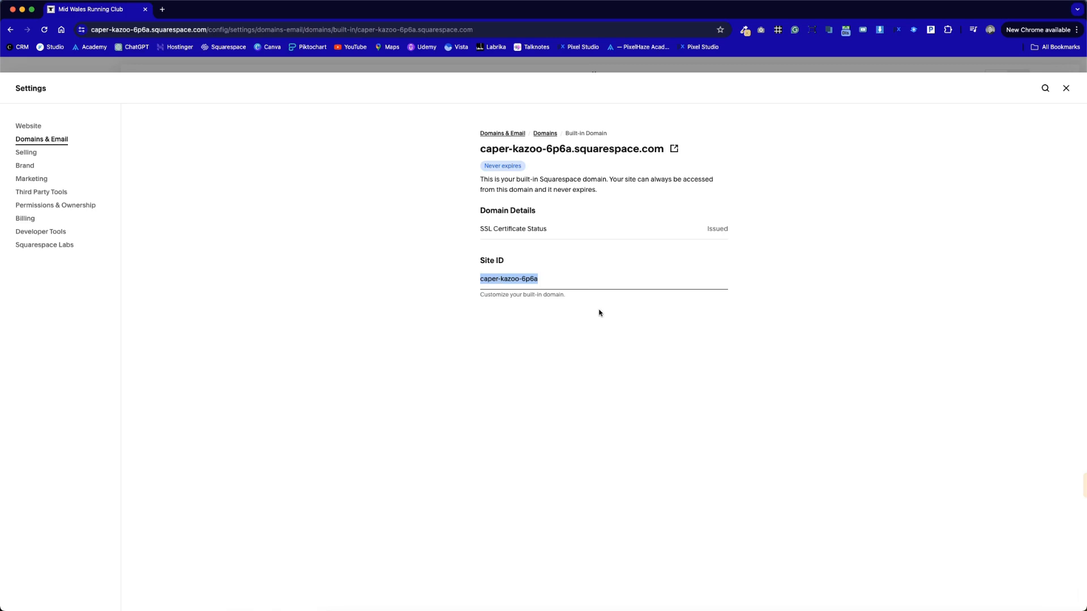
{"action": "type", "text": "midwalesrunning"}
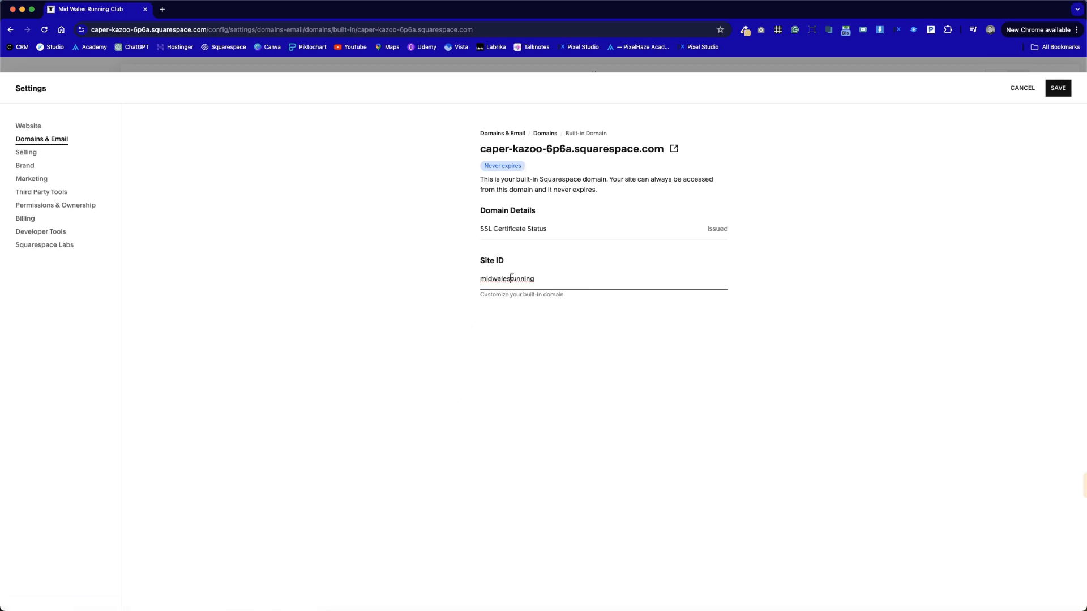
{"action": "left_click", "coordinate": [511, 278]}
{"action": "type", "text": "-"}
{"action": "key", "text": "BackSpace"}
{"action": "left_click", "coordinate": [1055, 89]}
{"action": "left_click", "coordinate": [594, 362]}
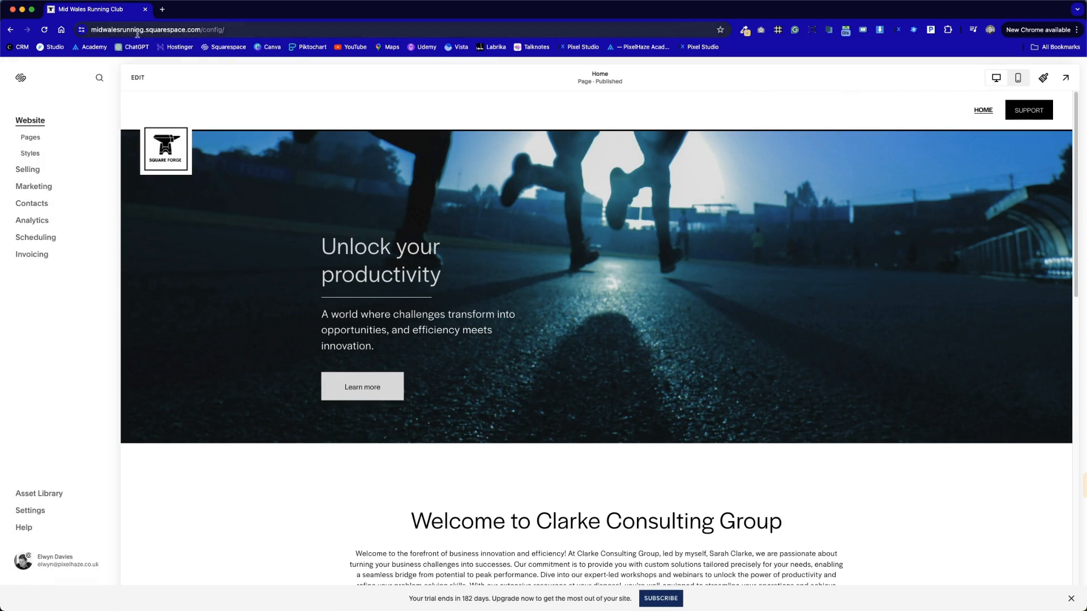
{"action": "left_click", "coordinate": [112, 28]}
{"action": "double_click", "coordinate": [111, 29]}
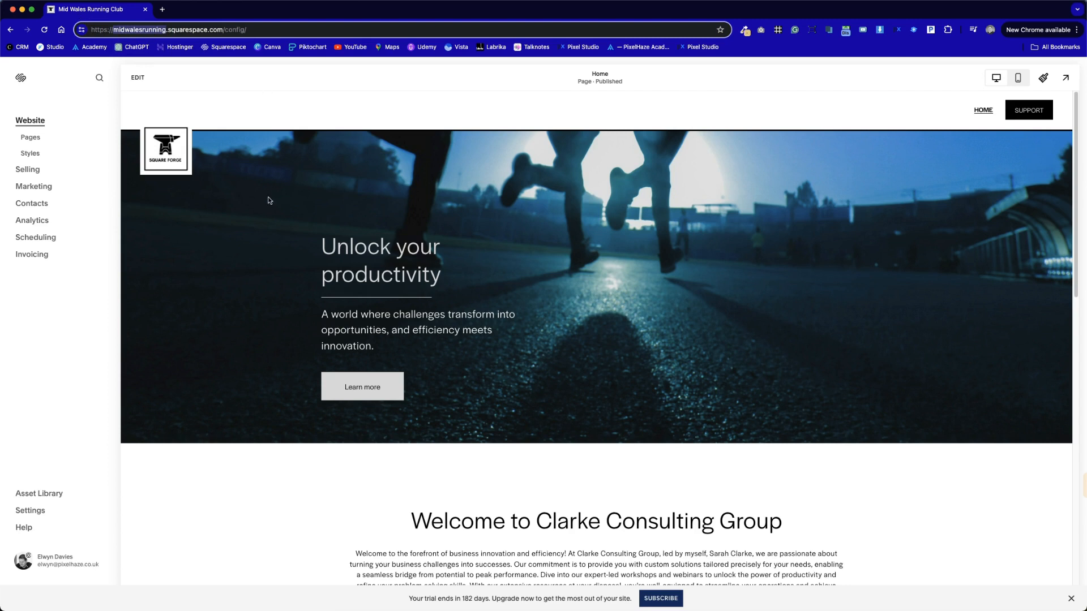
{"action": "left_click", "coordinate": [274, 244]}
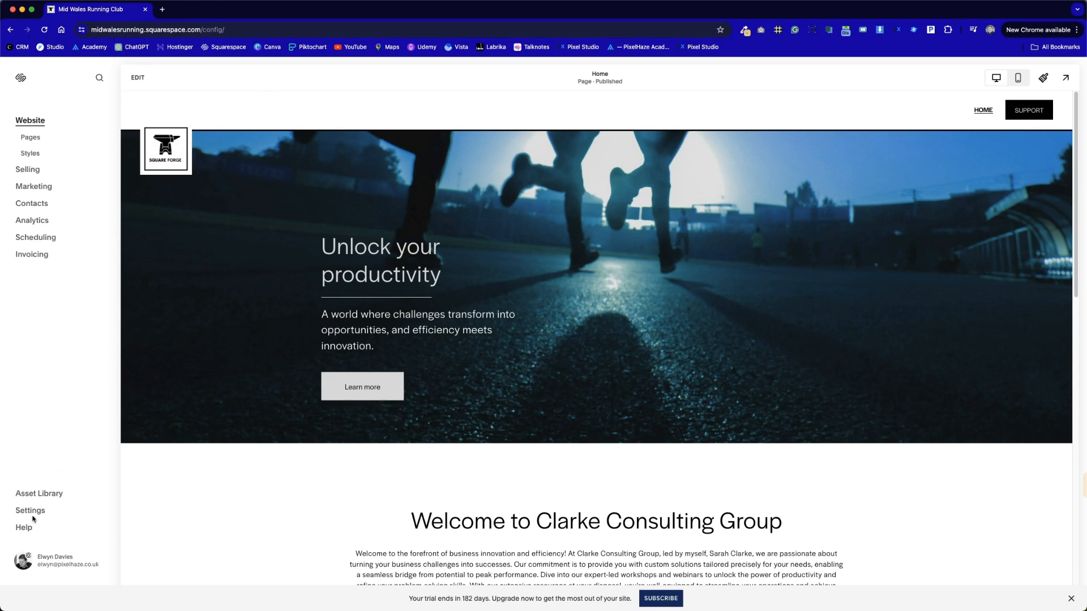
- Set the Site Availability to Password Protected, enter a site password, save it and dismiss the browser's offer to store it
{"action": "left_click", "coordinate": [32, 513]}
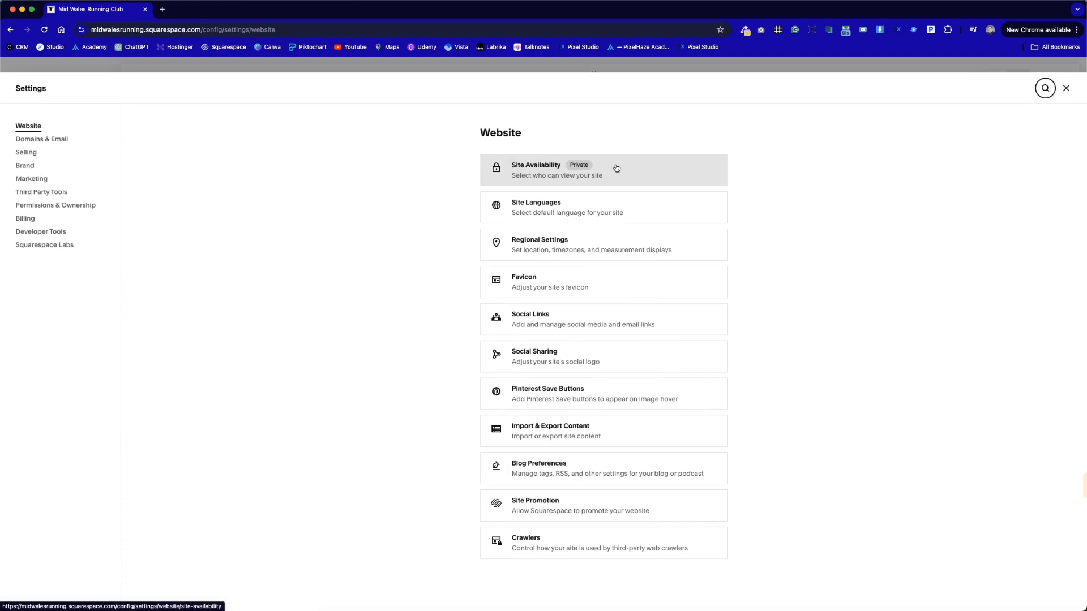
{"action": "left_click", "coordinate": [615, 167]}
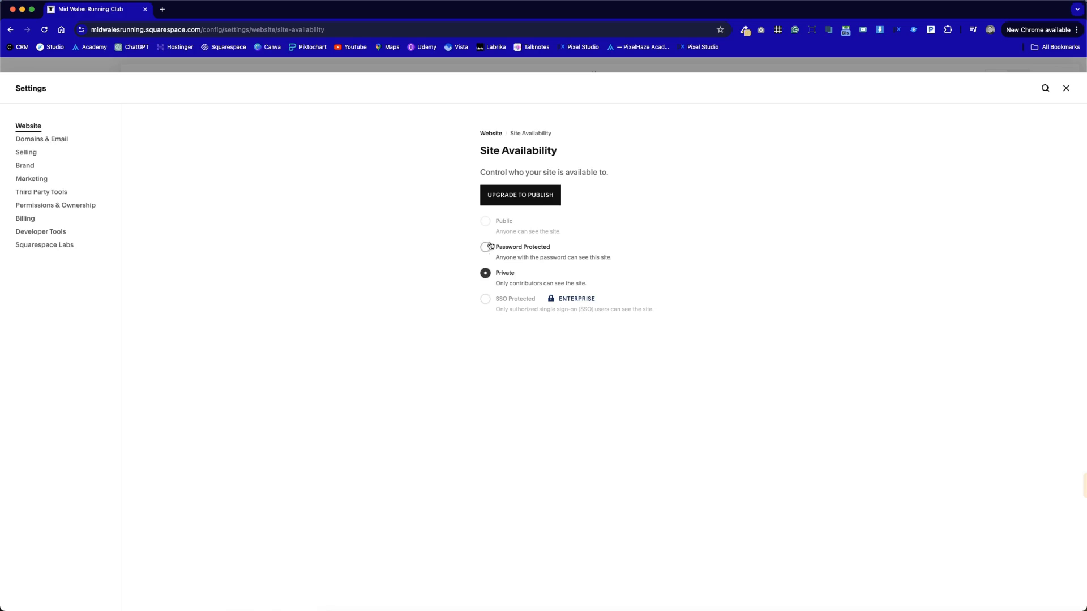
{"action": "mouse_move", "coordinate": [493, 239]}
{"action": "left_click", "coordinate": [487, 223]}
{"action": "left_click", "coordinate": [486, 248]}
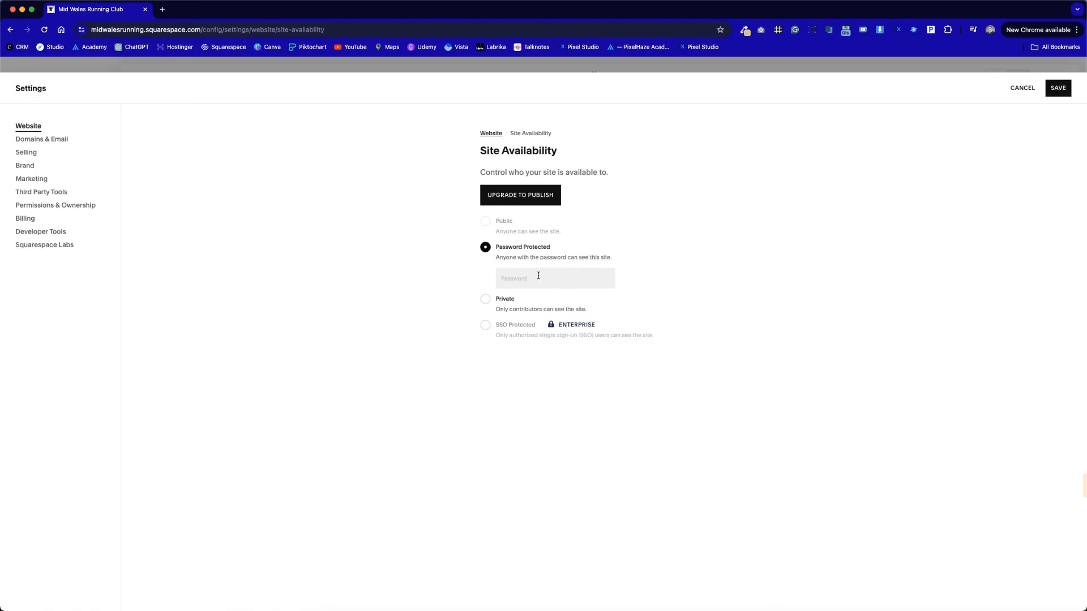
{"action": "left_click", "coordinate": [539, 276]}
{"action": "type", "text": "•••"}
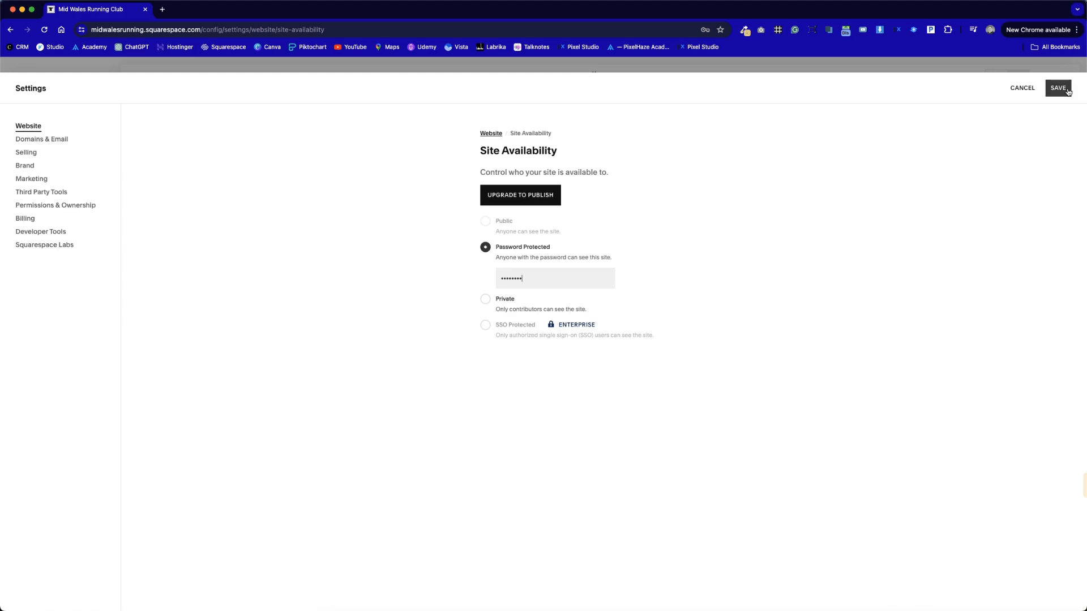
{"action": "left_click", "coordinate": [1058, 88]}
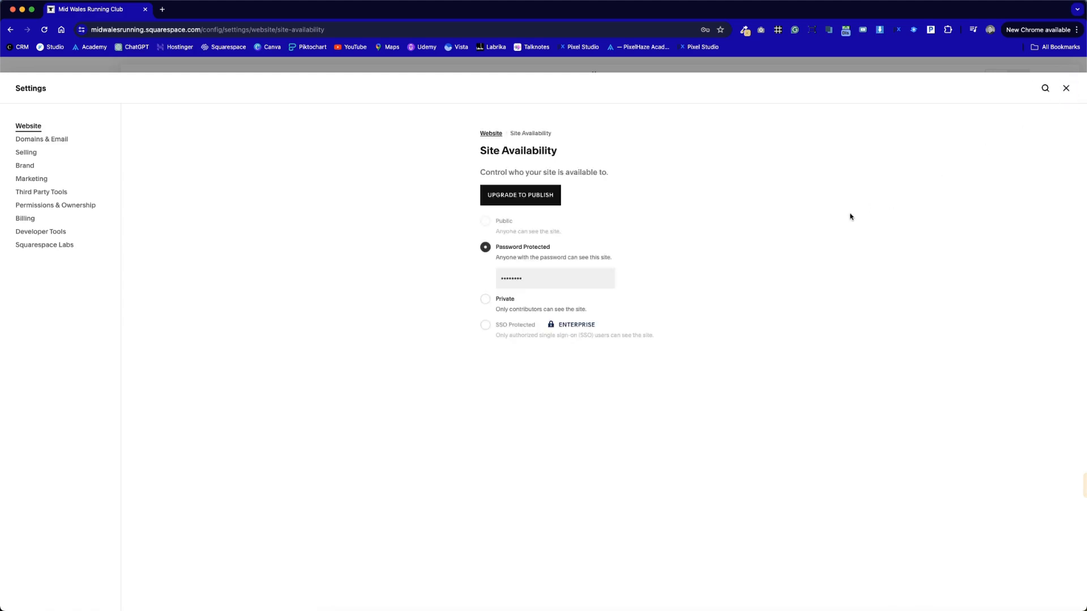
{"action": "left_click", "coordinate": [1067, 89]}
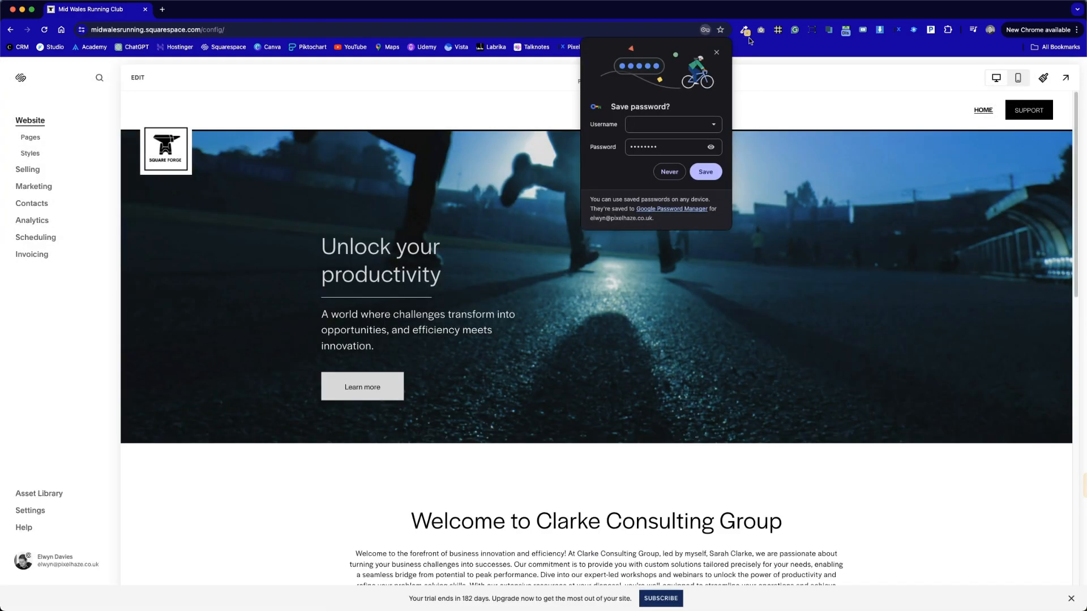
{"action": "left_click", "coordinate": [717, 53]}
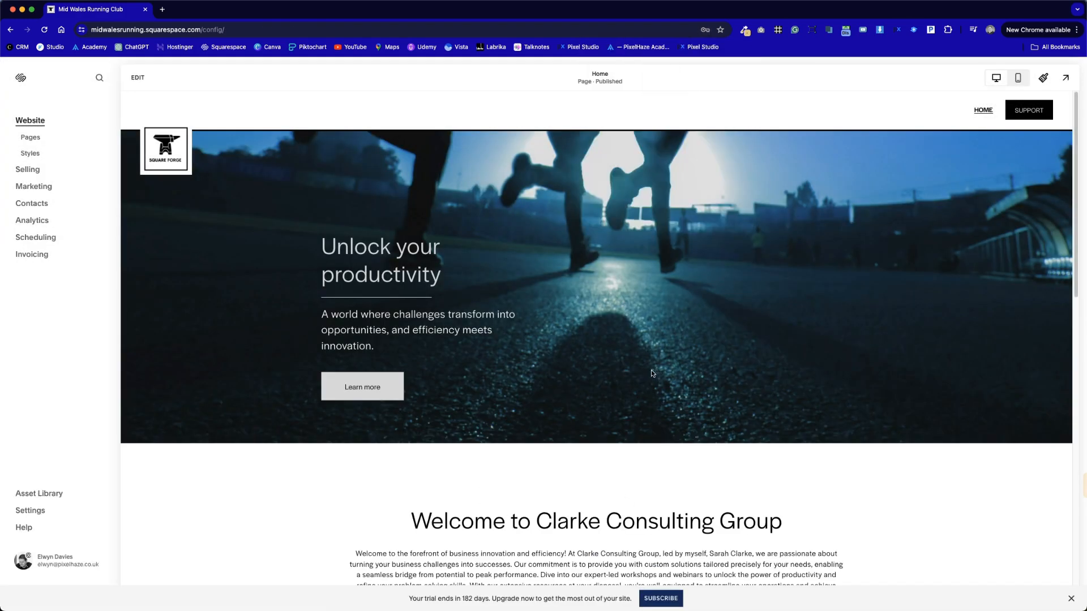
- Open the site's Permissions settings for inviting contributors and transferring ownership
{"action": "left_click", "coordinate": [43, 512]}
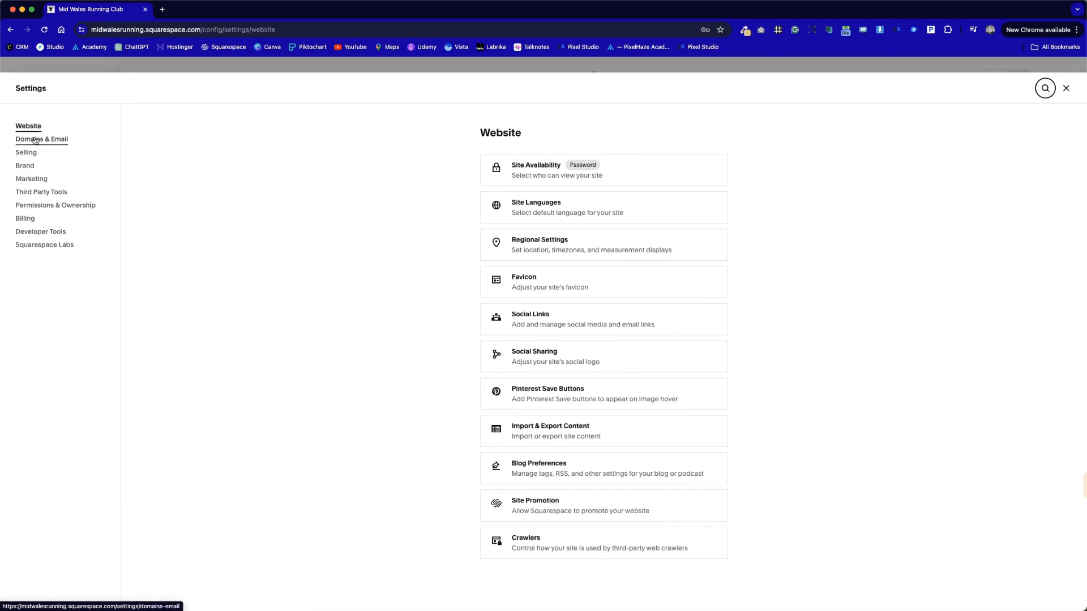
{"action": "left_click", "coordinate": [50, 207]}
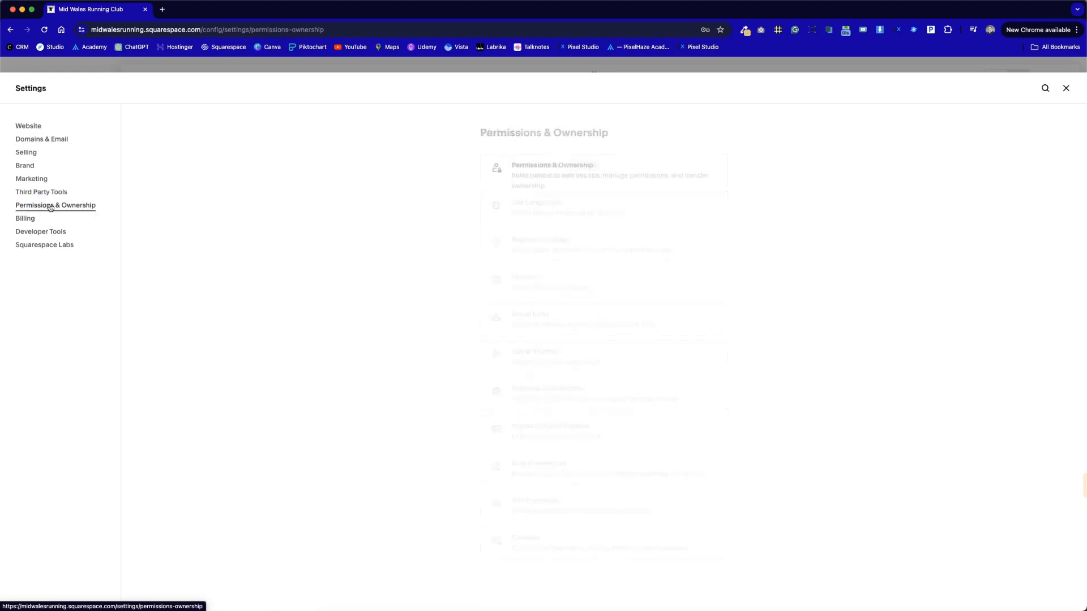
{"action": "left_click", "coordinate": [604, 166]}
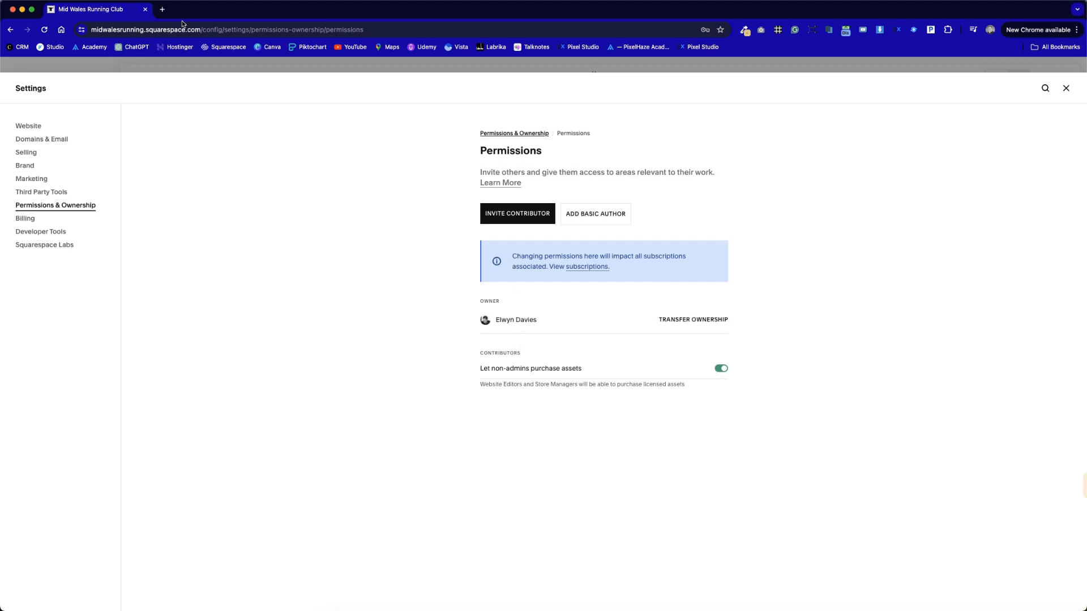
{"action": "left_click_drag", "start_coordinate": [144, 29], "coordinate": [90, 26]}
{"action": "left_click", "coordinate": [315, 158]}
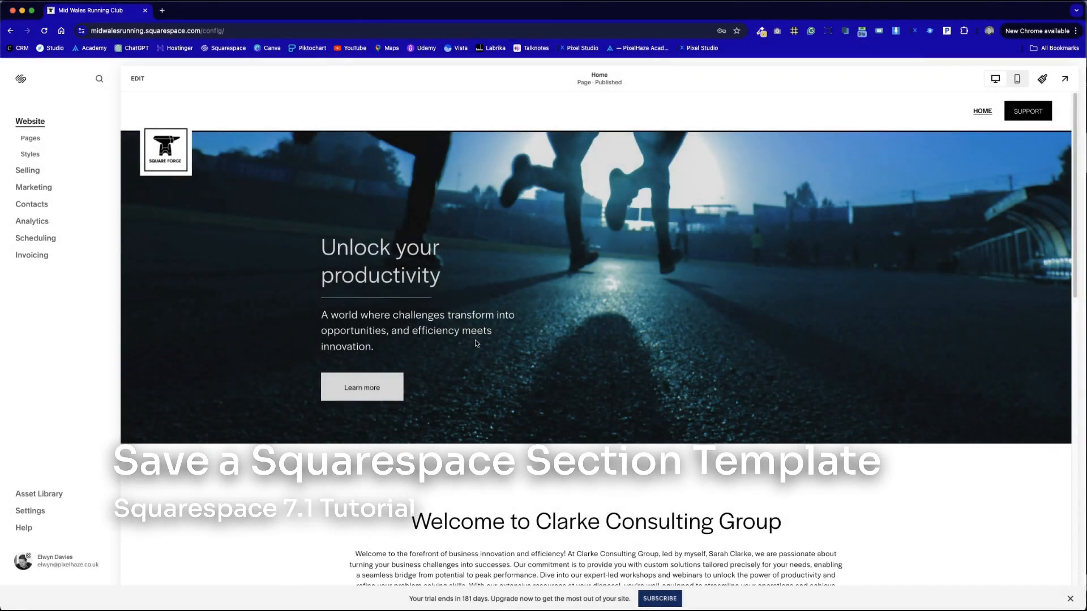
- Review the Mid Wales Running Club home page from the hero banner through the image cards to the footer
{"action": "scroll", "coordinate": [613, 486], "scroll_direction": "down", "scroll_amount": 1}
{"action": "scroll", "coordinate": [613, 487], "scroll_direction": "down", "scroll_amount": 3}
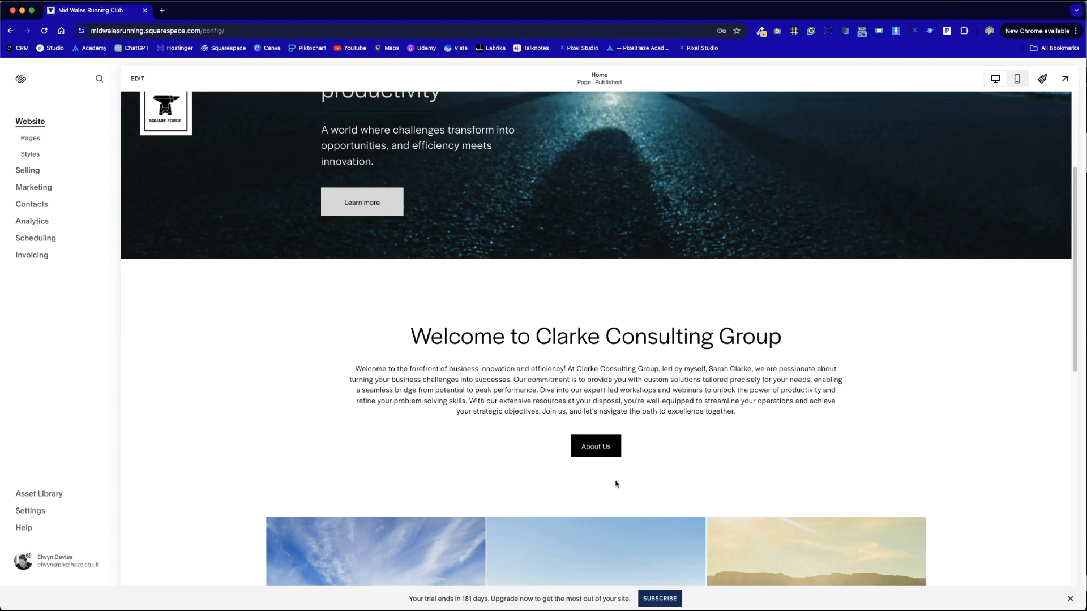
{"action": "scroll", "coordinate": [615, 484], "scroll_direction": "down", "scroll_amount": 10}
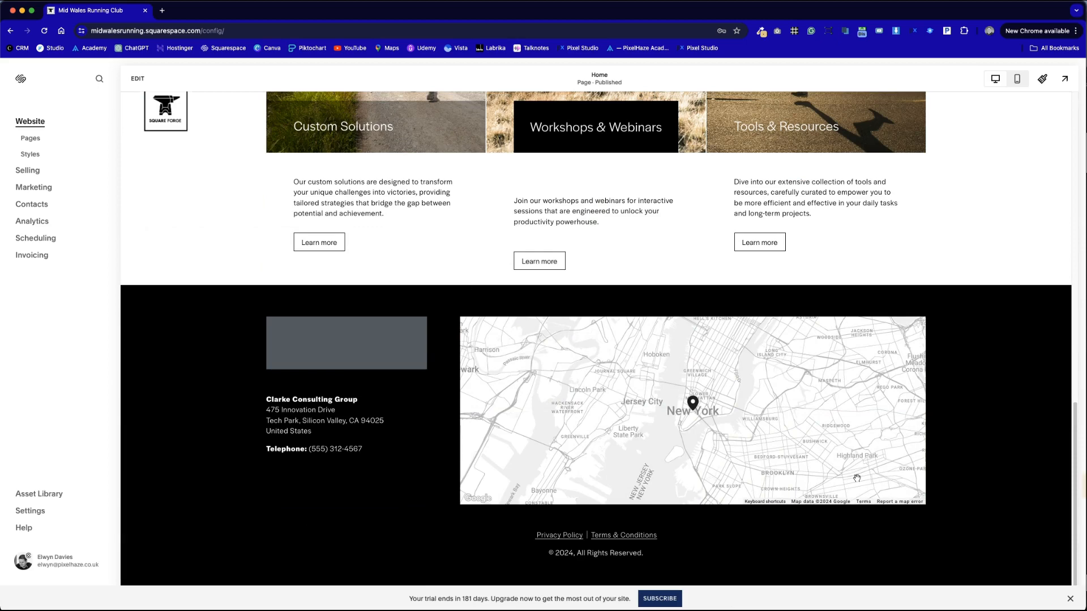
{"action": "scroll", "coordinate": [771, 390], "scroll_direction": "up", "scroll_amount": 3}
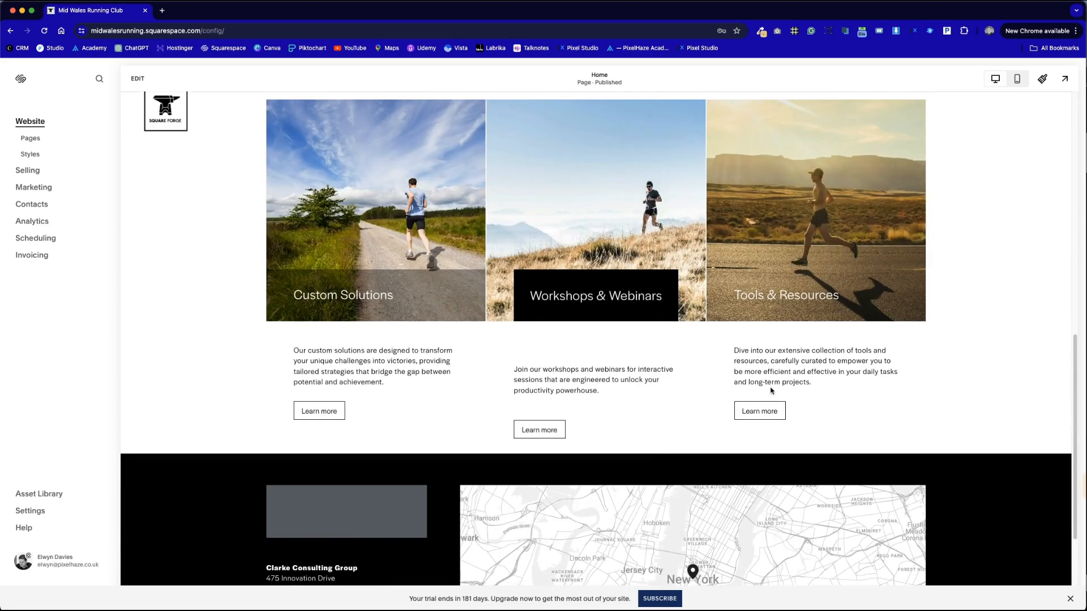
{"action": "scroll", "coordinate": [771, 390], "scroll_direction": "up", "scroll_amount": 3}
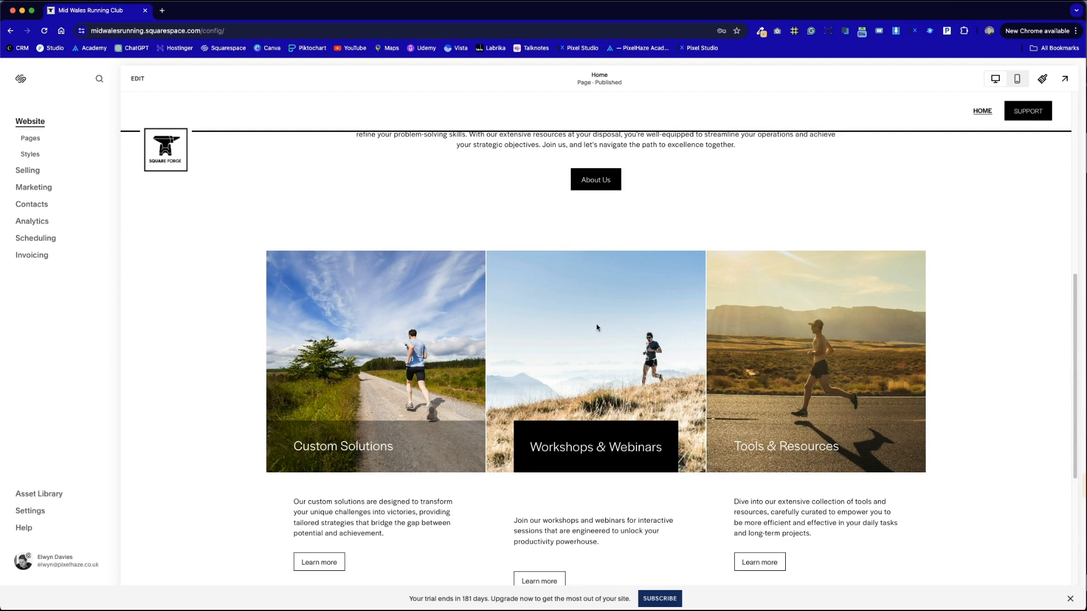
{"action": "scroll", "coordinate": [597, 327], "scroll_direction": "up", "scroll_amount": 5}
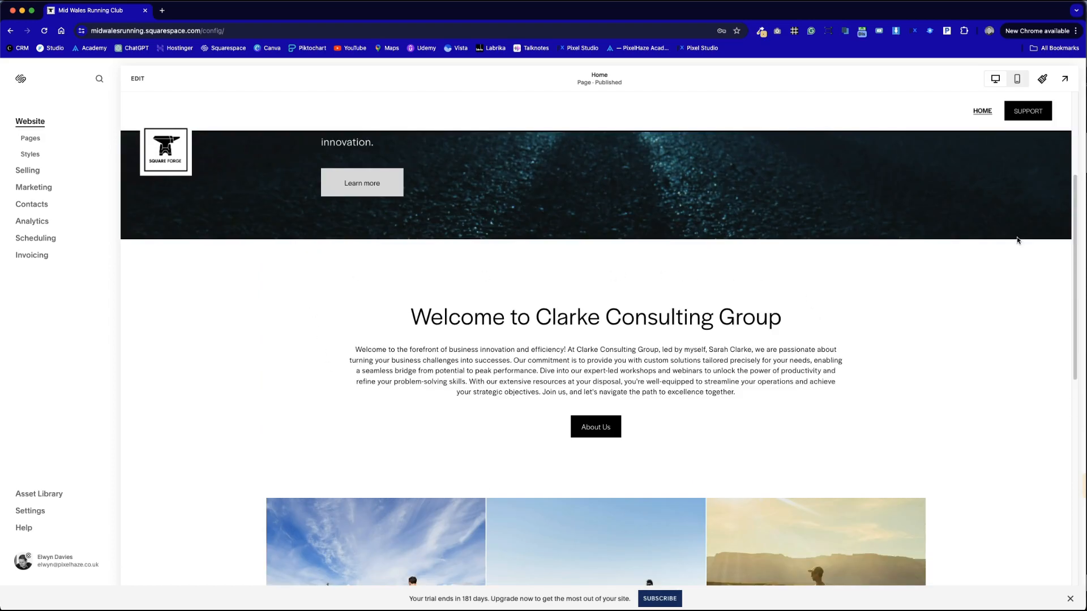
{"action": "scroll", "coordinate": [521, 219], "scroll_direction": "down", "scroll_amount": 10}
{"action": "scroll", "coordinate": [791, 238], "scroll_direction": "up", "scroll_amount": 5}
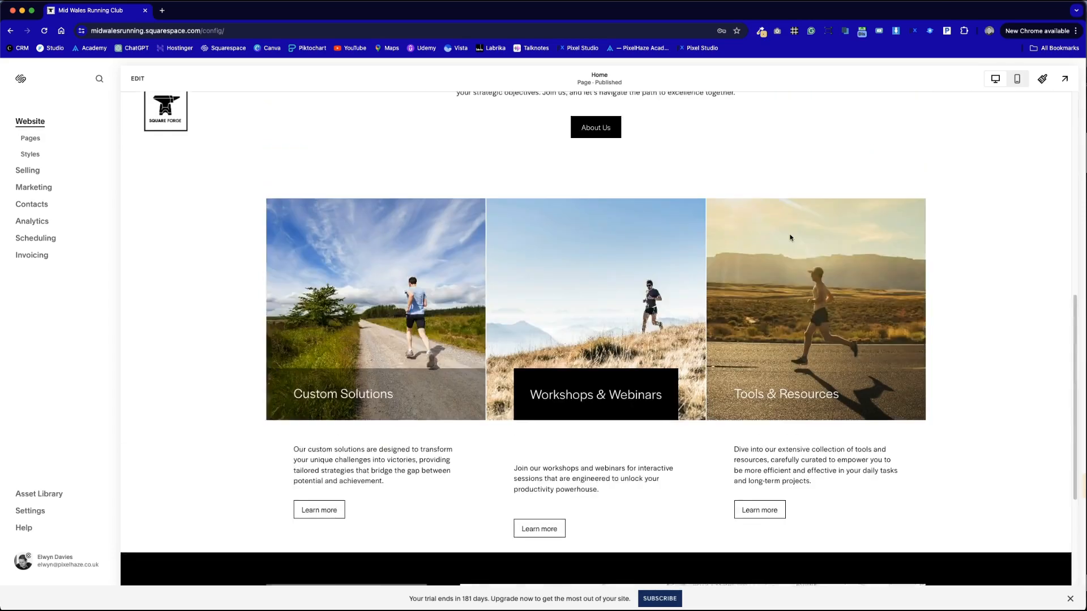
{"action": "scroll", "coordinate": [791, 238], "scroll_direction": "up", "scroll_amount": 10}
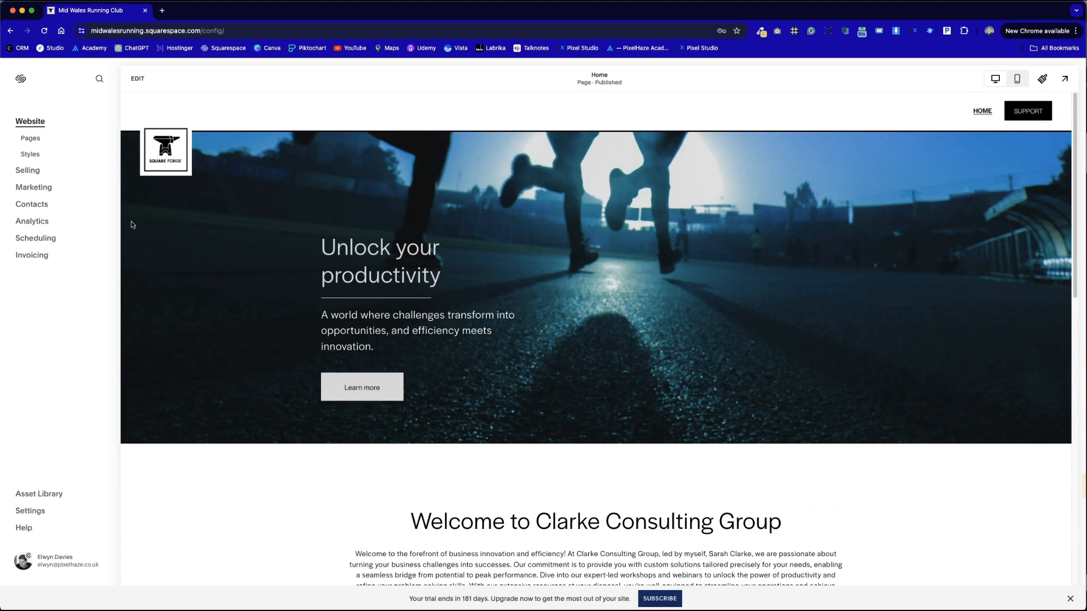
- Open the Hero: Grid page from the unlinked Hero pages and look over its hero section layouts
{"action": "left_click", "coordinate": [31, 138]}
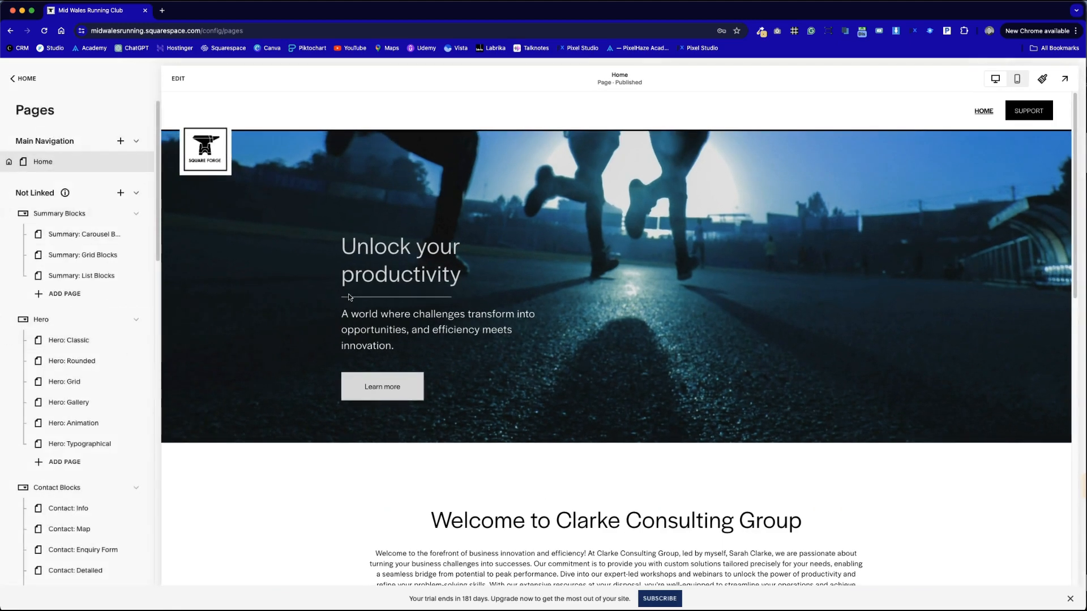
{"action": "left_click", "coordinate": [65, 381]}
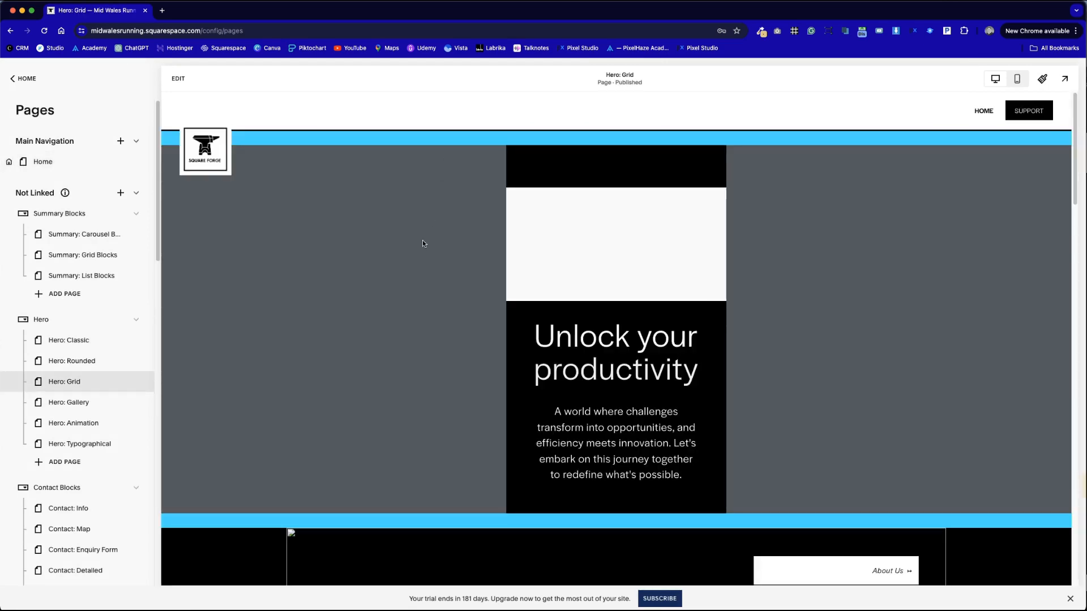
{"action": "scroll", "coordinate": [425, 242], "scroll_direction": "down", "scroll_amount": 10}
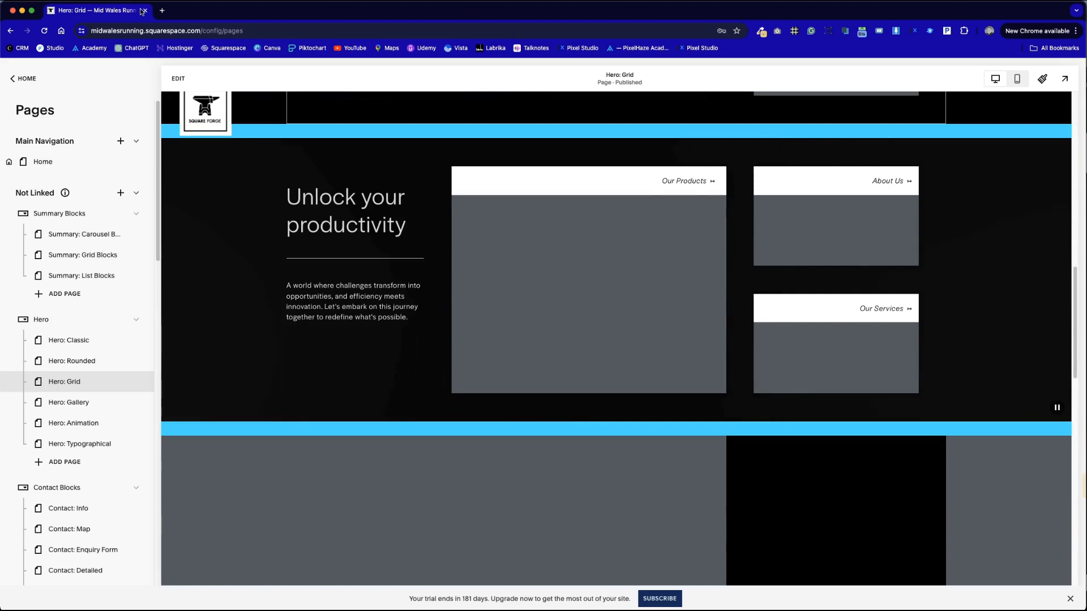
- Save the black "Unlock your productivity" section with the Our Products, About Us and Our Services cards as a favourite, and leave page editing
{"action": "left_click", "coordinate": [170, 78]}
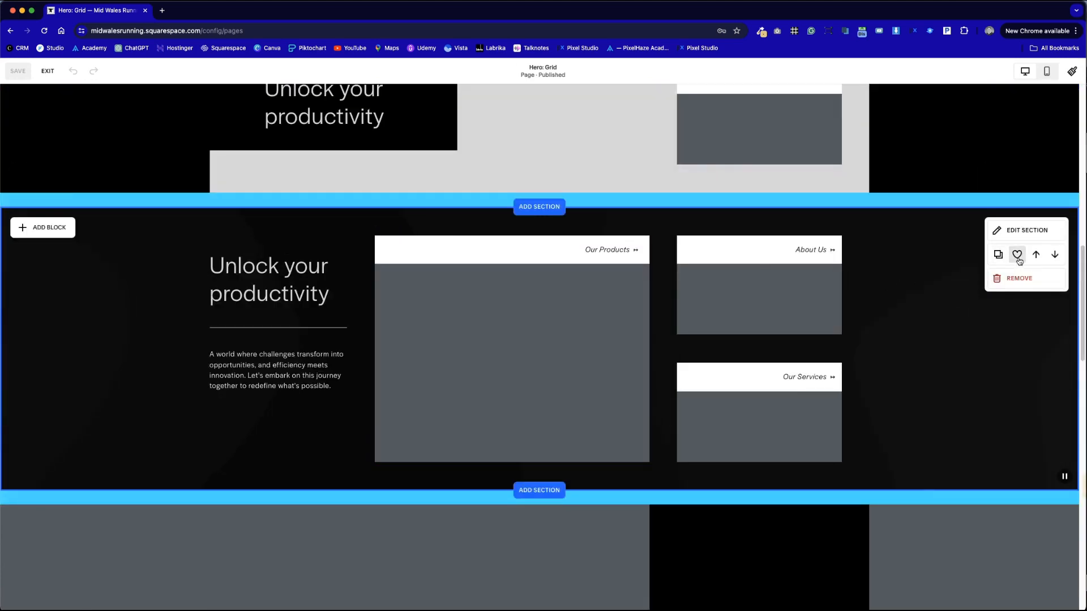
{"action": "left_click", "coordinate": [1017, 256]}
{"action": "left_click", "coordinate": [47, 71]}
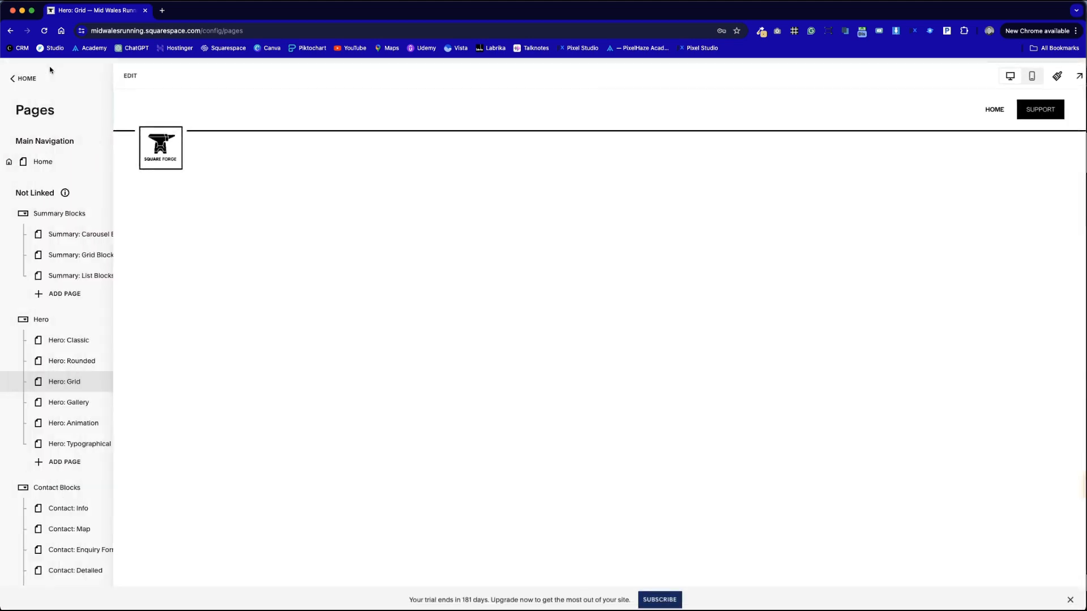
- Edit the Home page, start a new section between the three image cards and the footer, and display the saved sections
{"action": "left_click", "coordinate": [67, 161]}
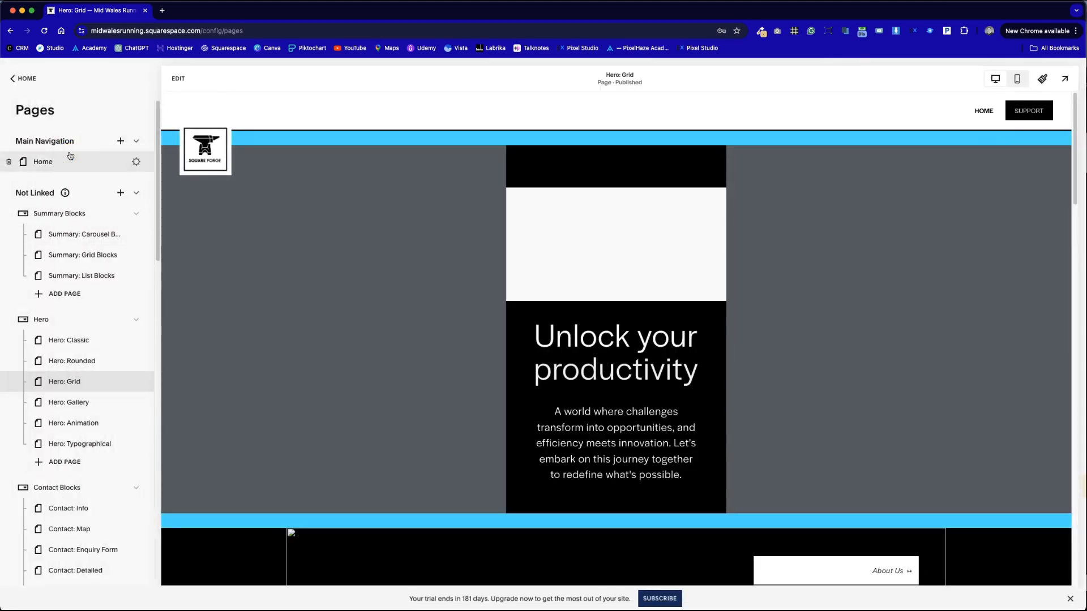
{"action": "scroll", "coordinate": [369, 229], "scroll_direction": "down", "scroll_amount": 15}
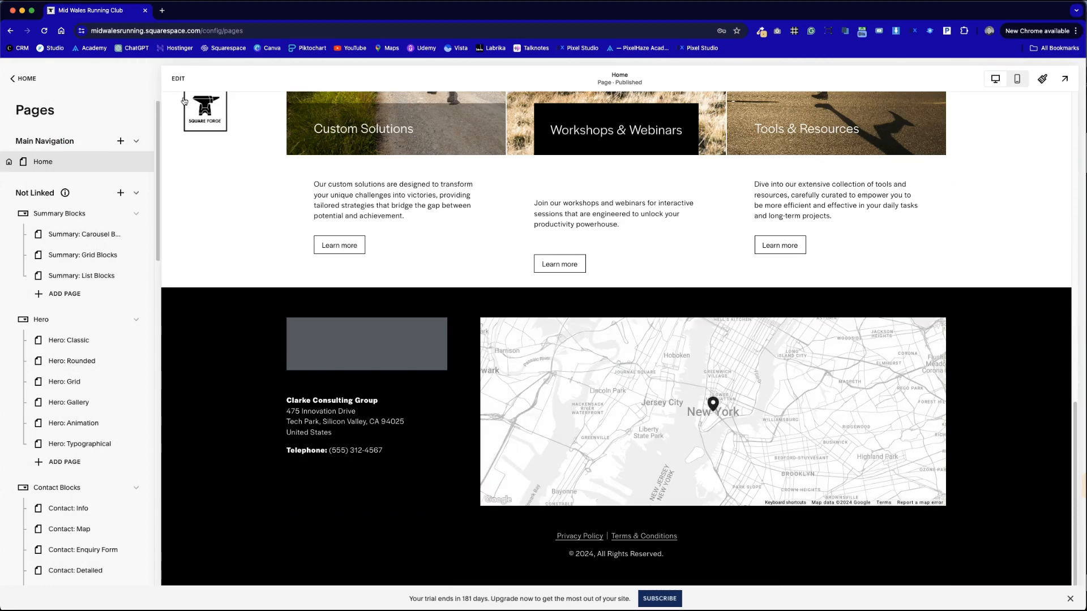
{"action": "left_click", "coordinate": [179, 79]}
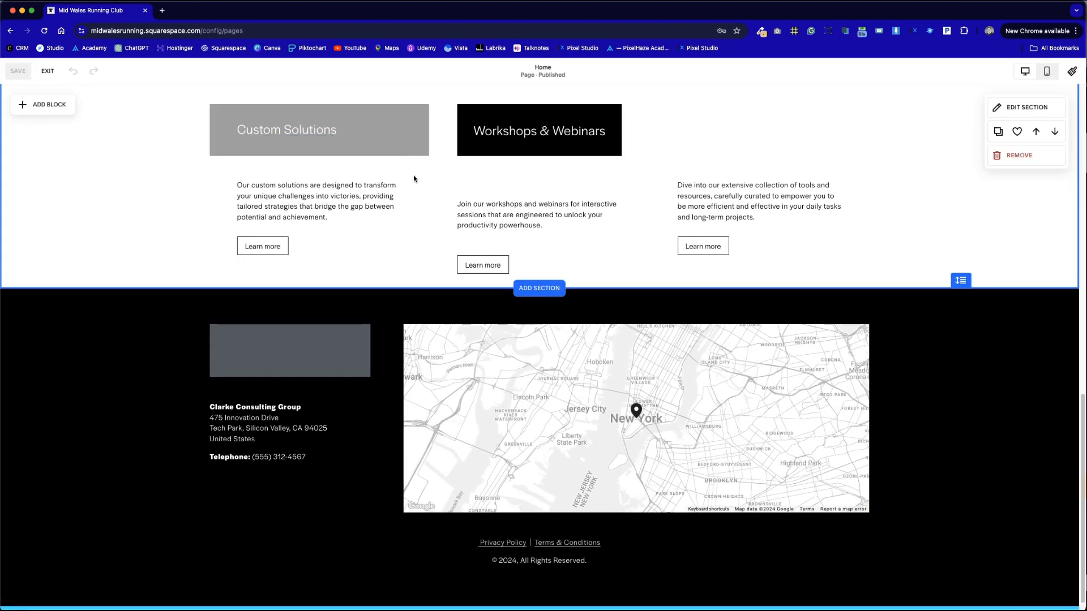
{"action": "left_click", "coordinate": [554, 291]}
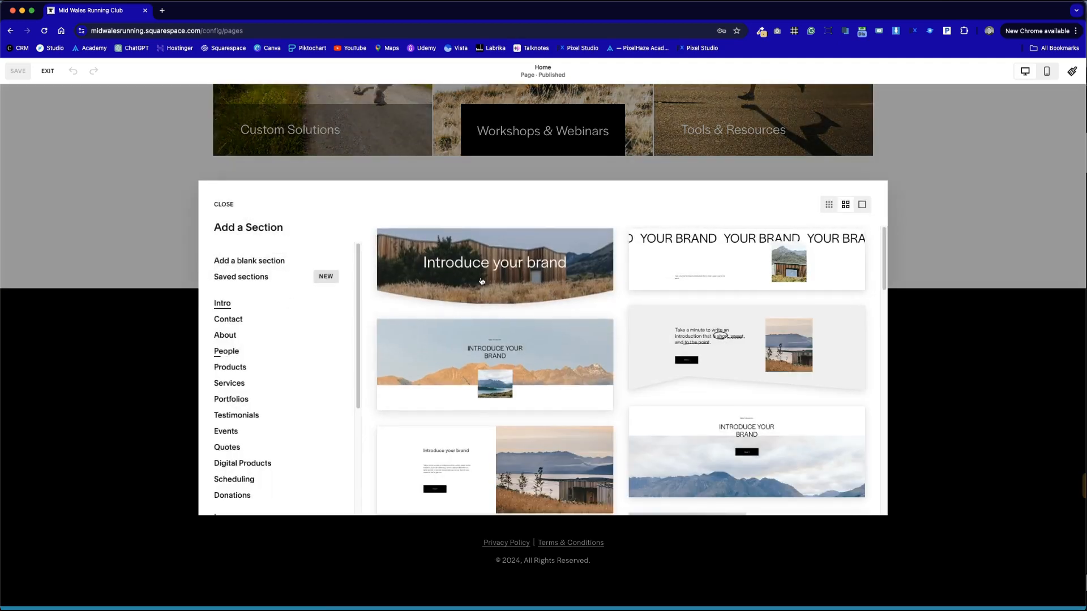
{"action": "scroll", "coordinate": [480, 289], "scroll_direction": "down", "scroll_amount": 10}
{"action": "scroll", "coordinate": [482, 302], "scroll_direction": "up", "scroll_amount": 10}
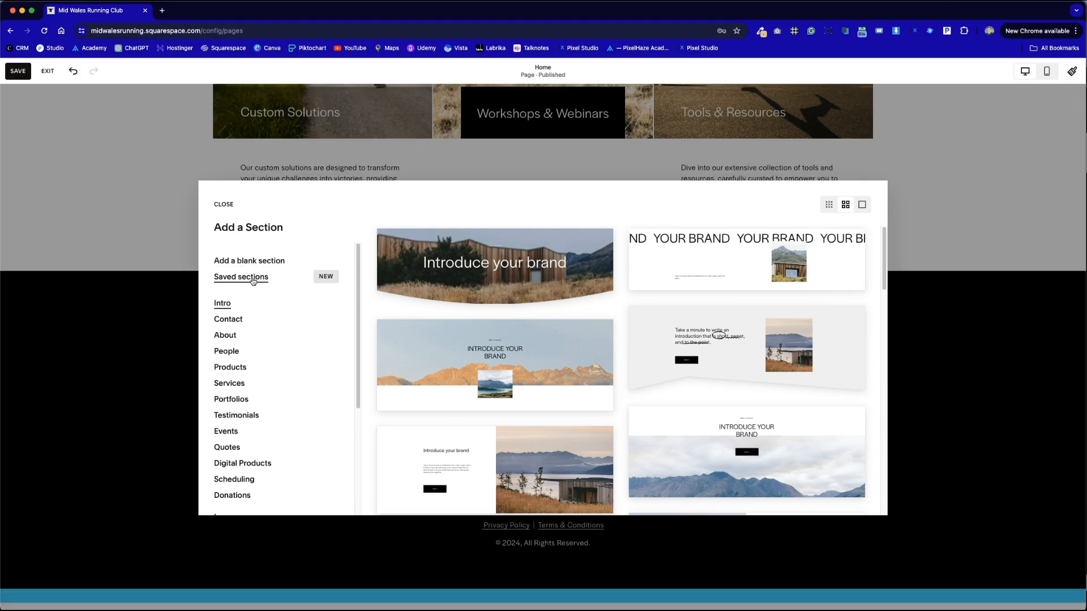
{"action": "left_click", "coordinate": [253, 279]}
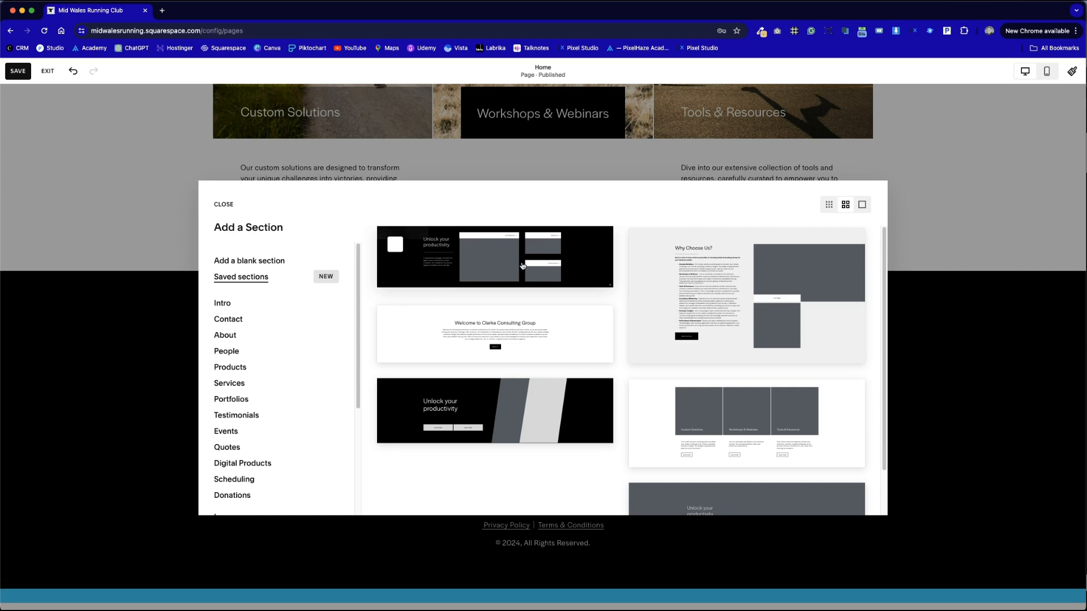
- Delete four saved sections: the grey hero, the diagonal-stripe hero, the three-card section and "Why Choose Us?"
{"action": "scroll", "coordinate": [493, 396], "scroll_direction": "down", "scroll_amount": 2}
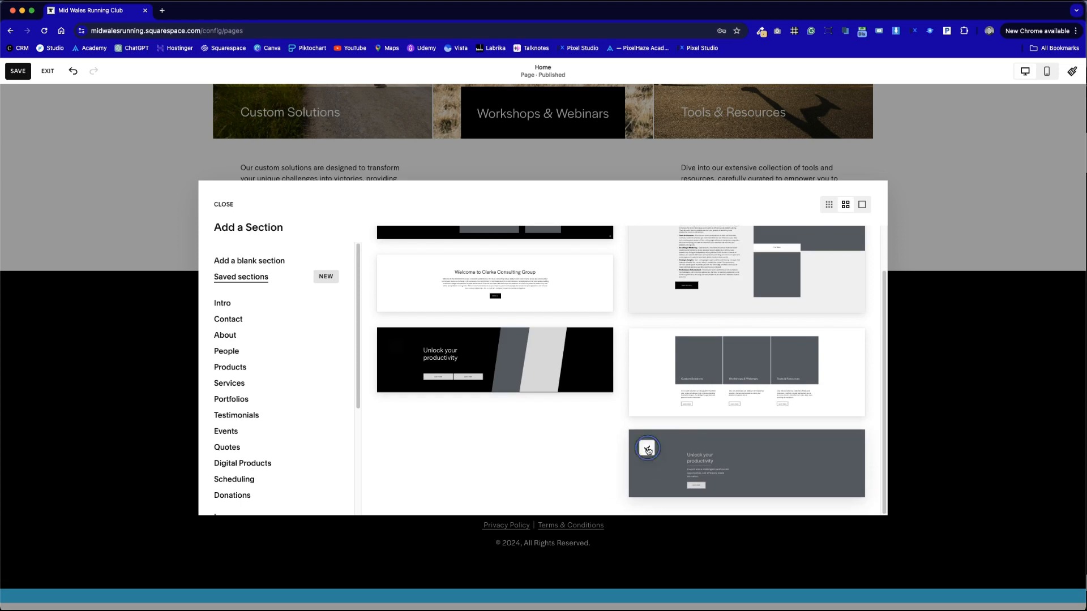
{"action": "left_click", "coordinate": [648, 449]}
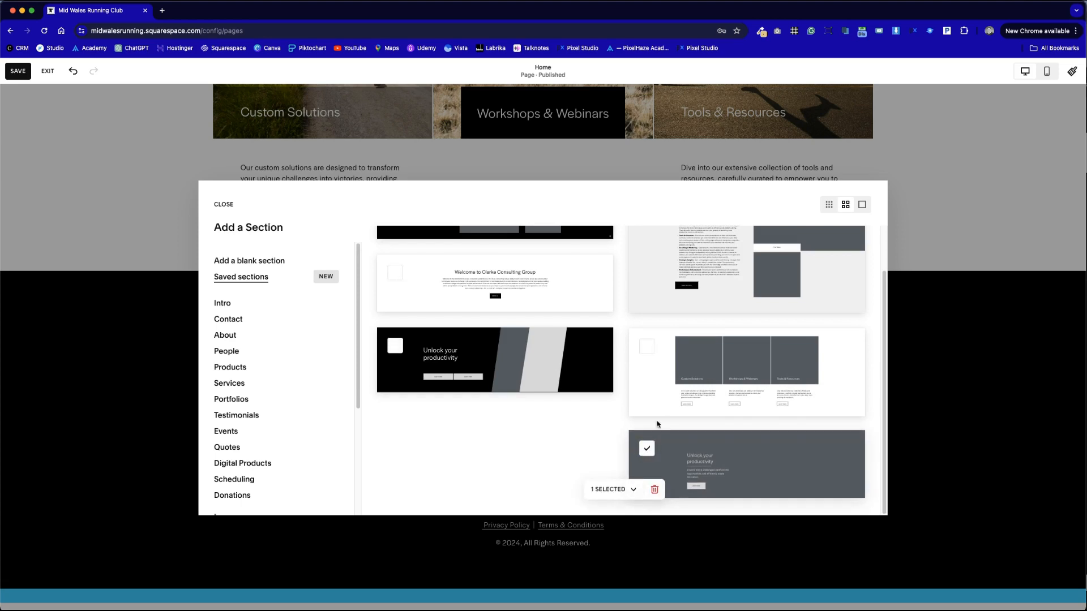
{"action": "left_click", "coordinate": [396, 347]}
{"action": "left_click", "coordinate": [647, 347]}
{"action": "scroll", "coordinate": [647, 346], "scroll_direction": "up", "scroll_amount": 2}
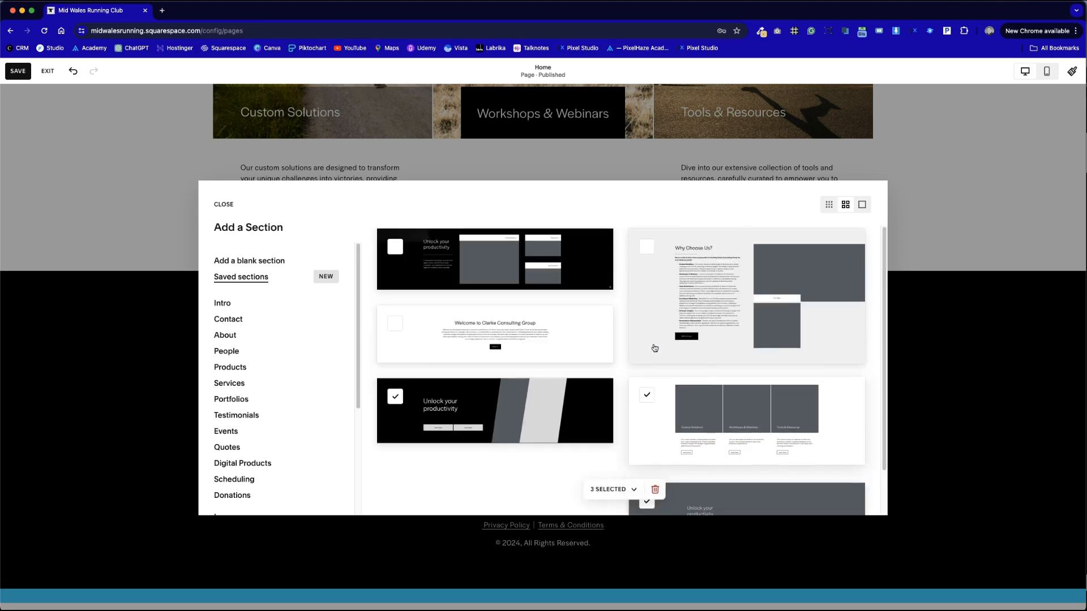
{"action": "left_click", "coordinate": [651, 252]}
{"action": "scroll", "coordinate": [685, 346], "scroll_direction": "down", "scroll_amount": 2}
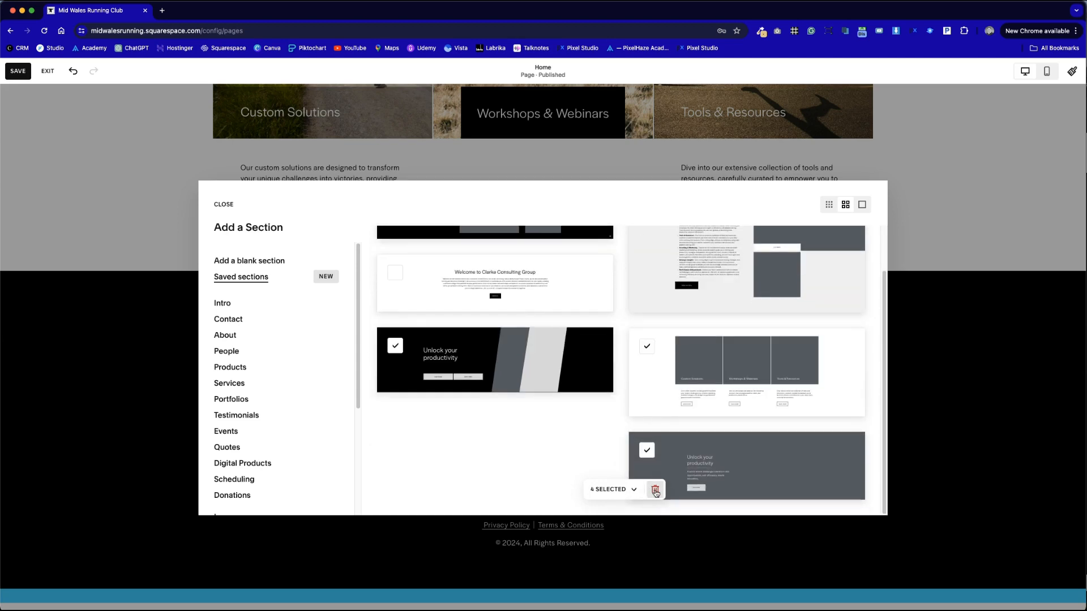
{"action": "left_click", "coordinate": [655, 490]}
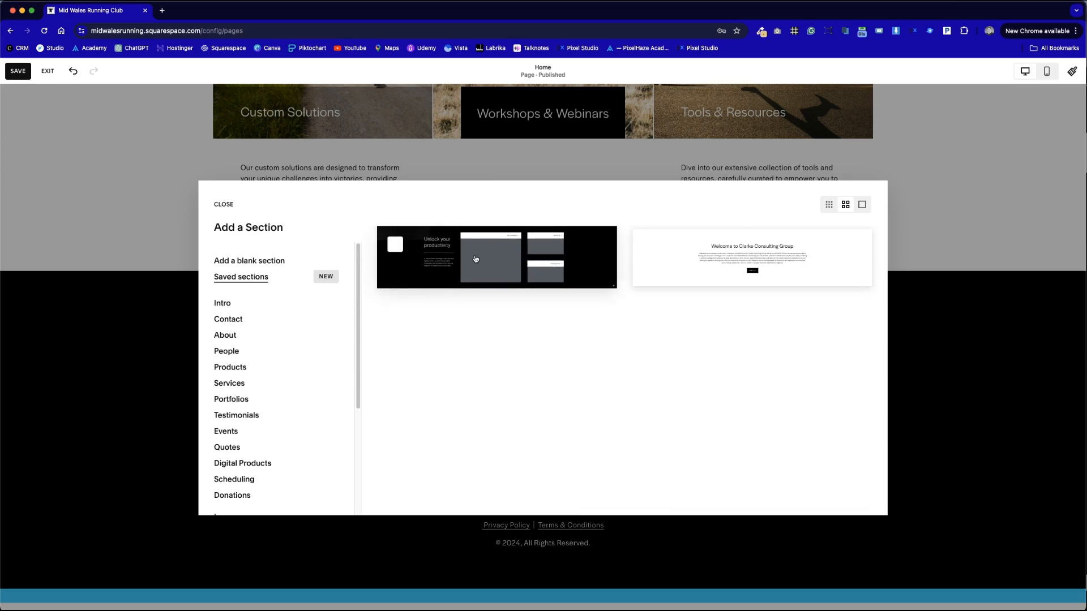
- Insert the saved "Unlock your productivity" card section and replace its Our Products image with the library photo of a runner on a road
{"action": "left_click", "coordinate": [508, 260]}
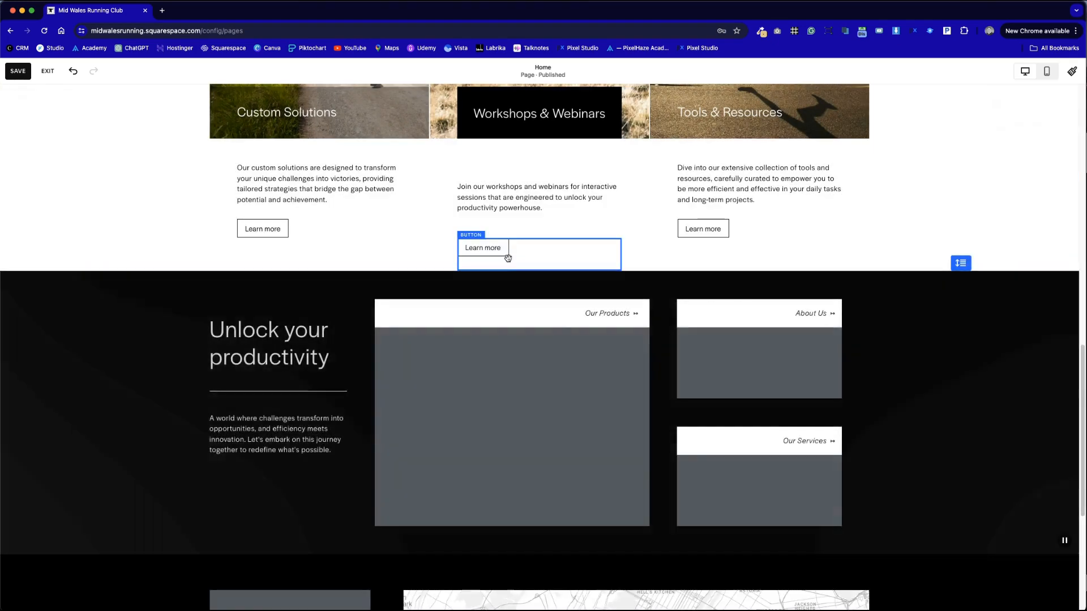
{"action": "scroll", "coordinate": [722, 281], "scroll_direction": "up", "scroll_amount": 3}
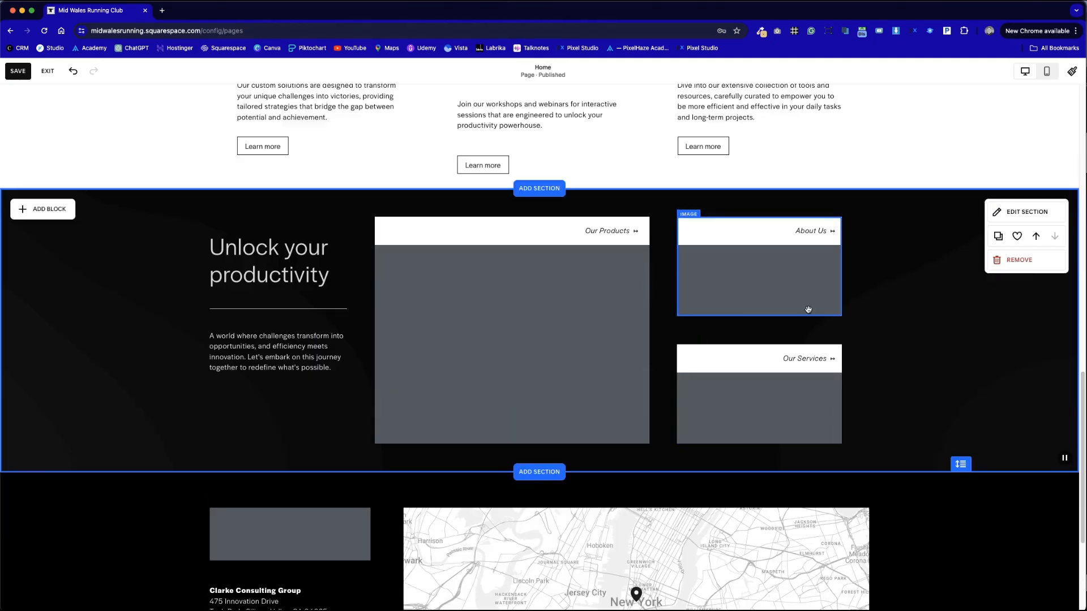
{"action": "left_click", "coordinate": [582, 307]}
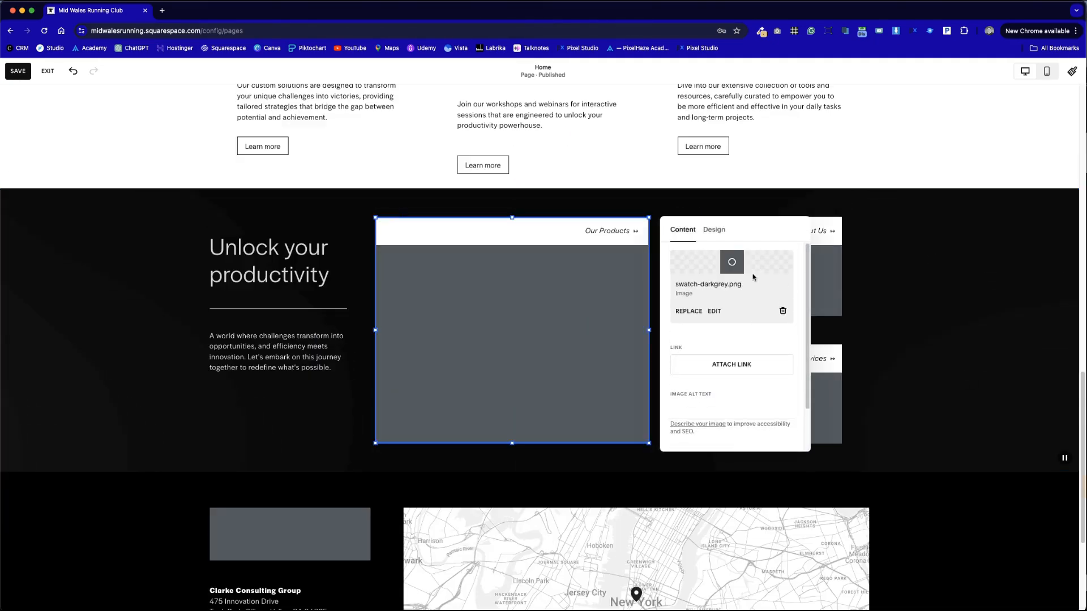
{"action": "left_click", "coordinate": [679, 315]}
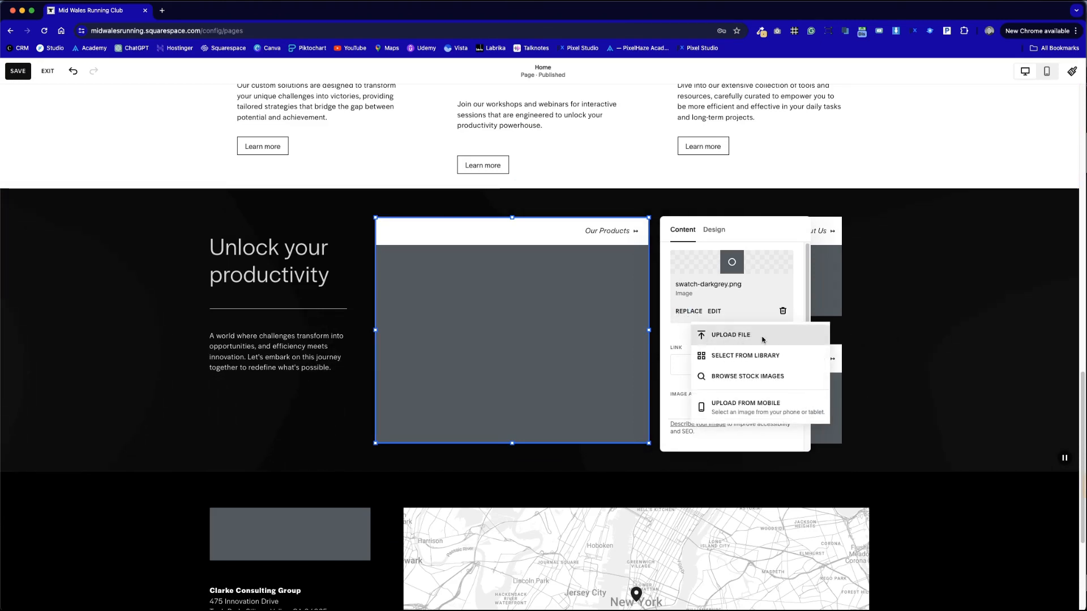
{"action": "left_click", "coordinate": [751, 377]}
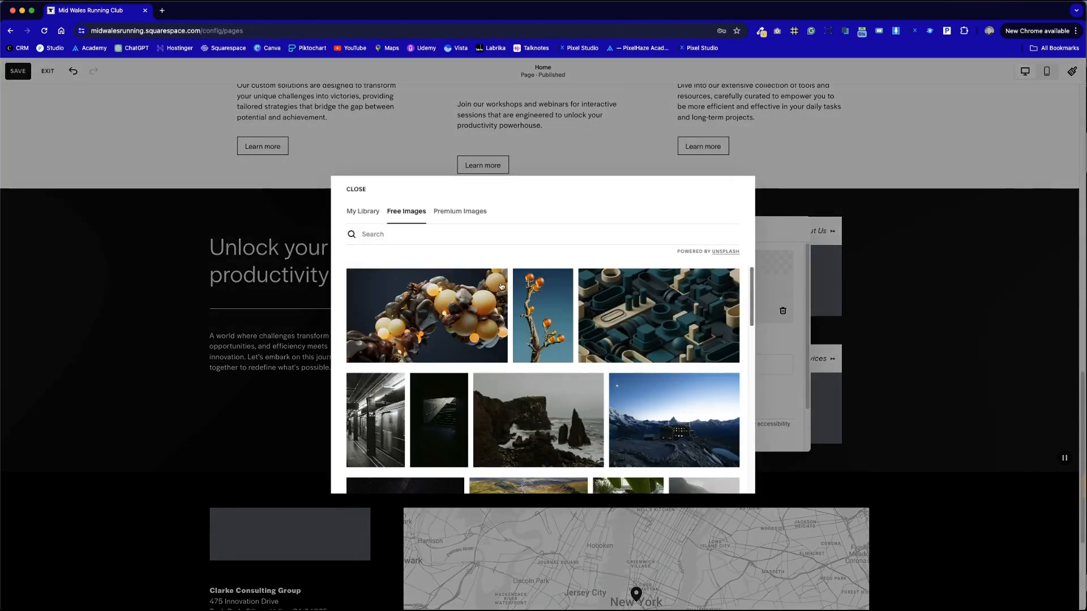
{"action": "left_click", "coordinate": [369, 212]}
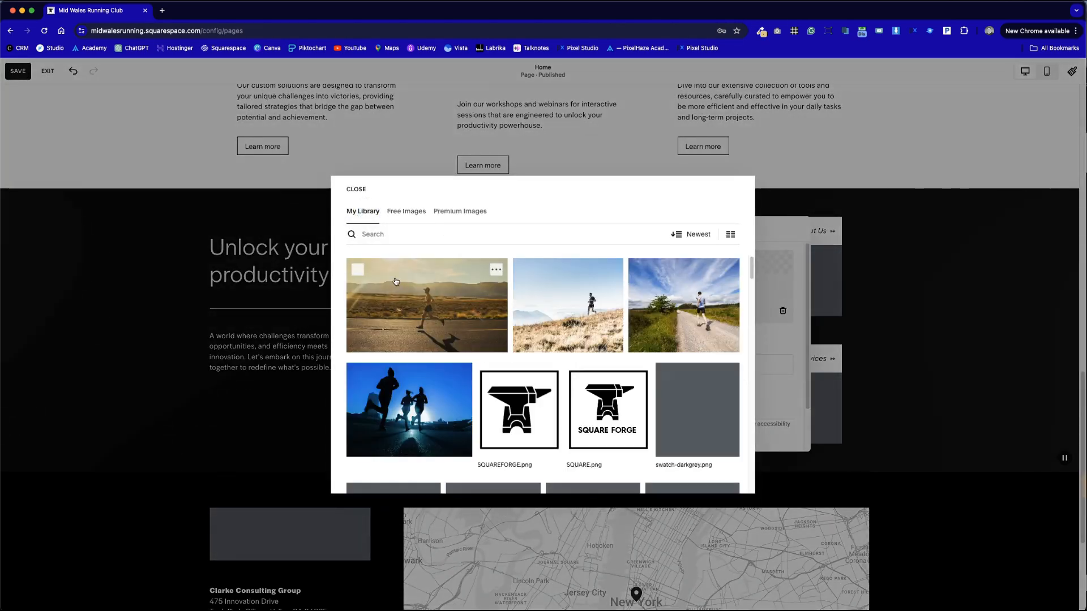
{"action": "left_click", "coordinate": [450, 294]}
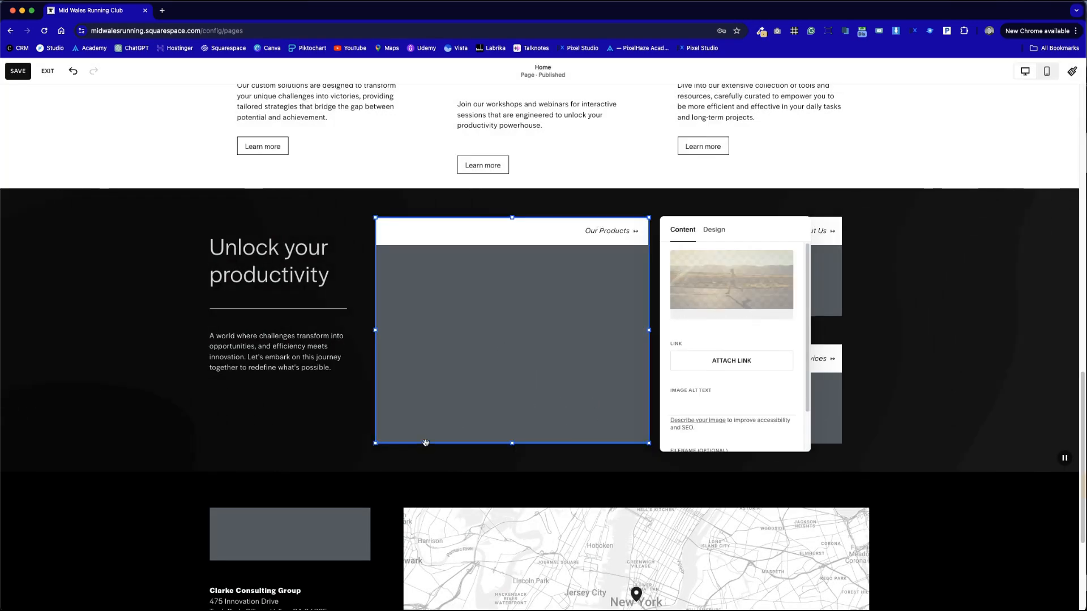
{"action": "left_click", "coordinate": [926, 292]}
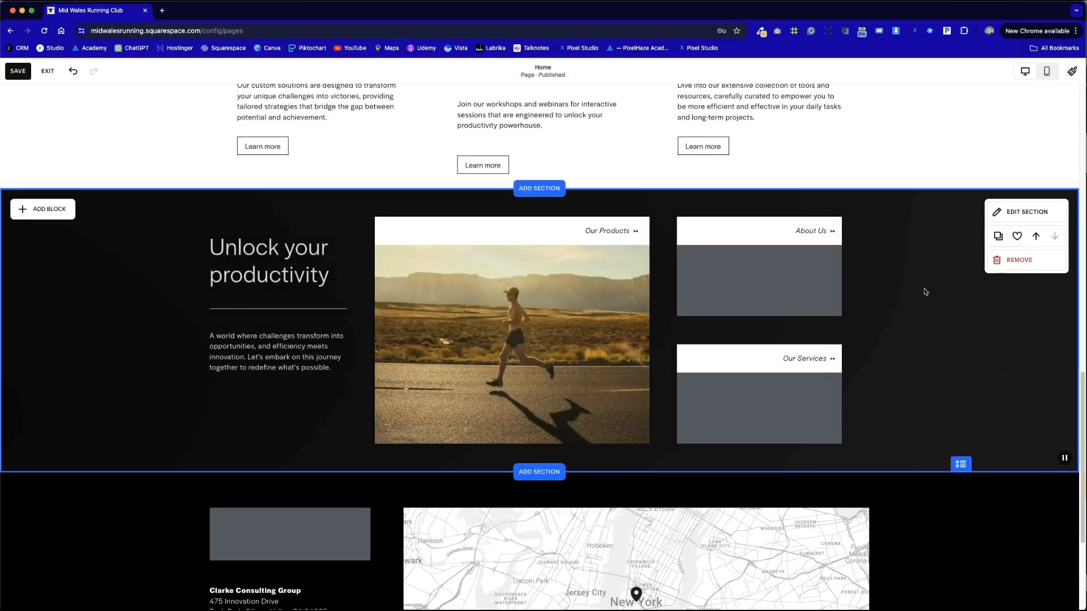
- Save the Home page, review it back up to the hero banner and exit editing
{"action": "left_click", "coordinate": [23, 71]}
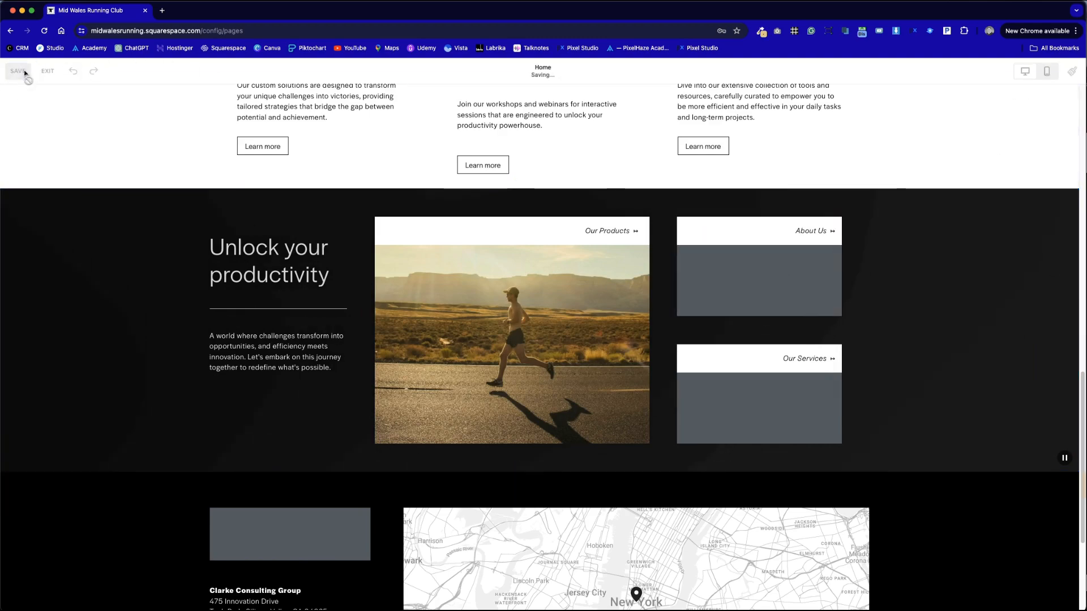
{"action": "scroll", "coordinate": [203, 293], "scroll_direction": "up", "scroll_amount": 7}
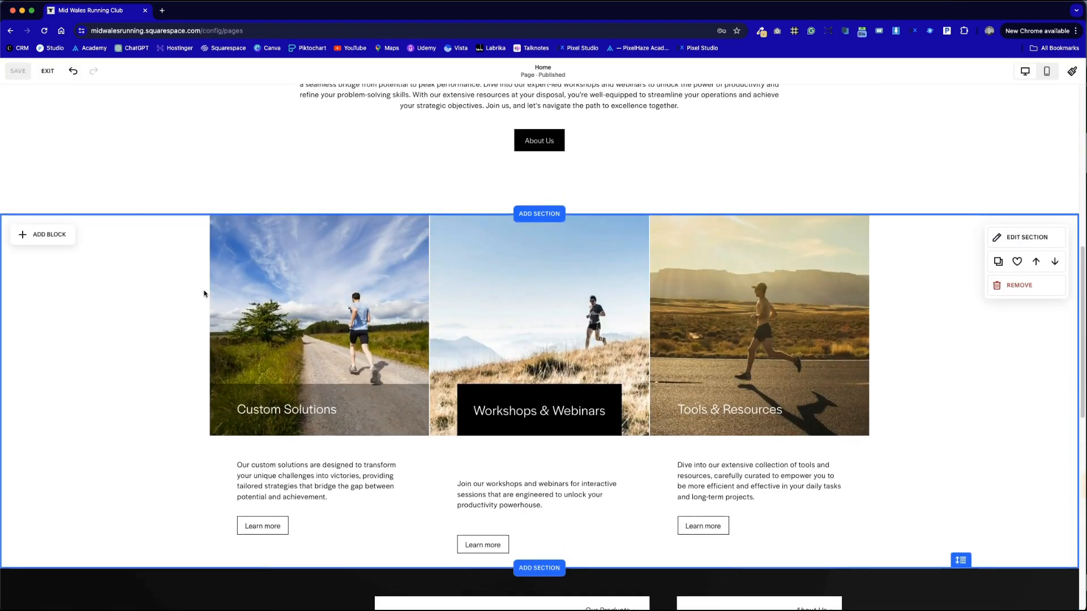
{"action": "scroll", "coordinate": [204, 293], "scroll_direction": "up", "scroll_amount": 9}
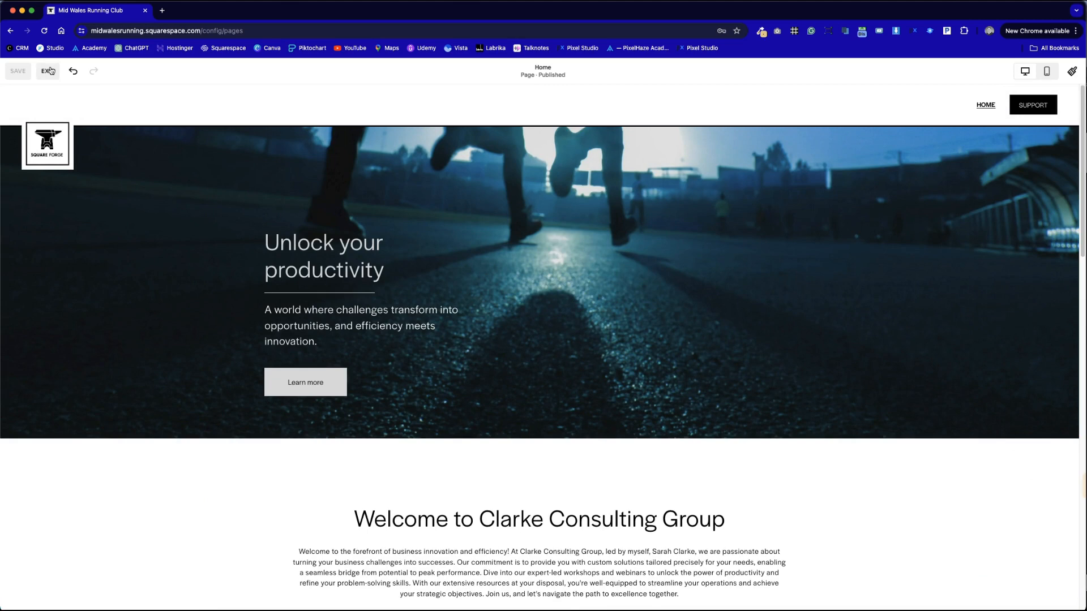
{"action": "left_click", "coordinate": [48, 71]}
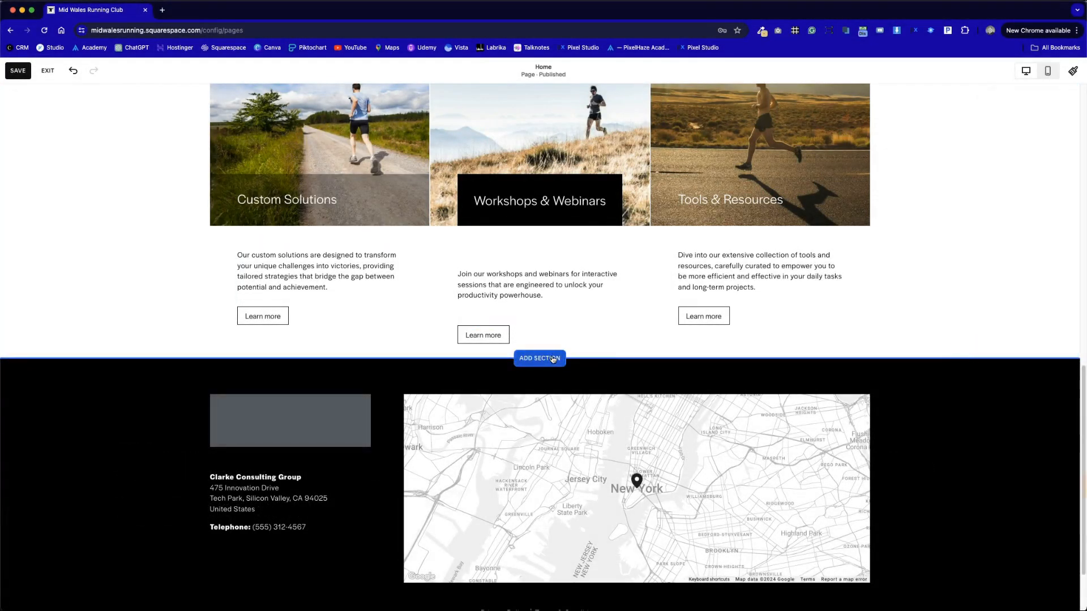
- Add the saved "Unlock your productivity" card section between the Home page's three image cards and the footer
{"action": "left_click", "coordinate": [553, 359]}
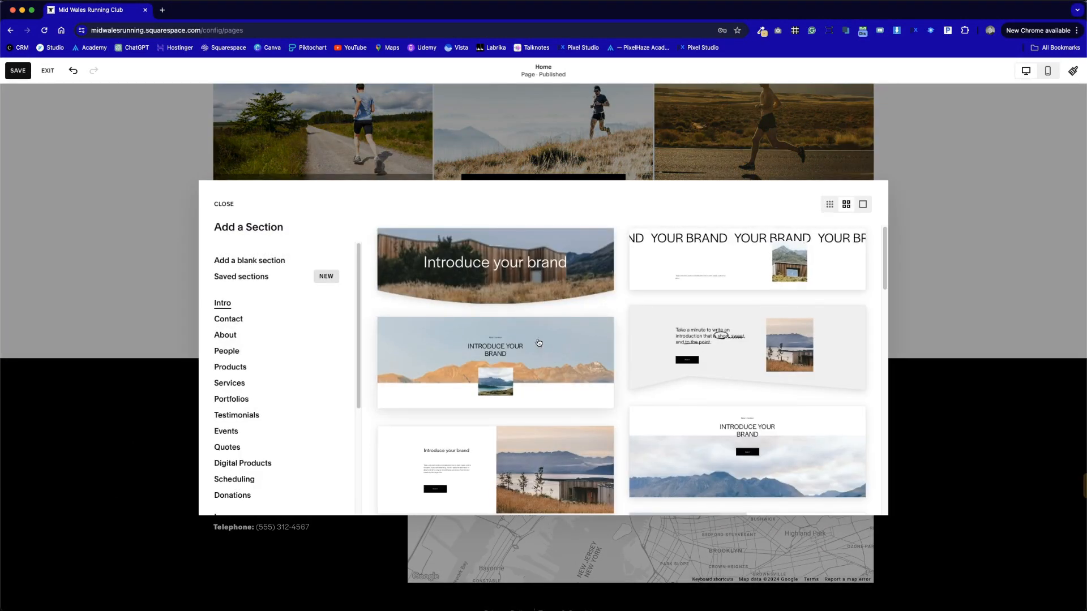
{"action": "left_click", "coordinate": [254, 277]}
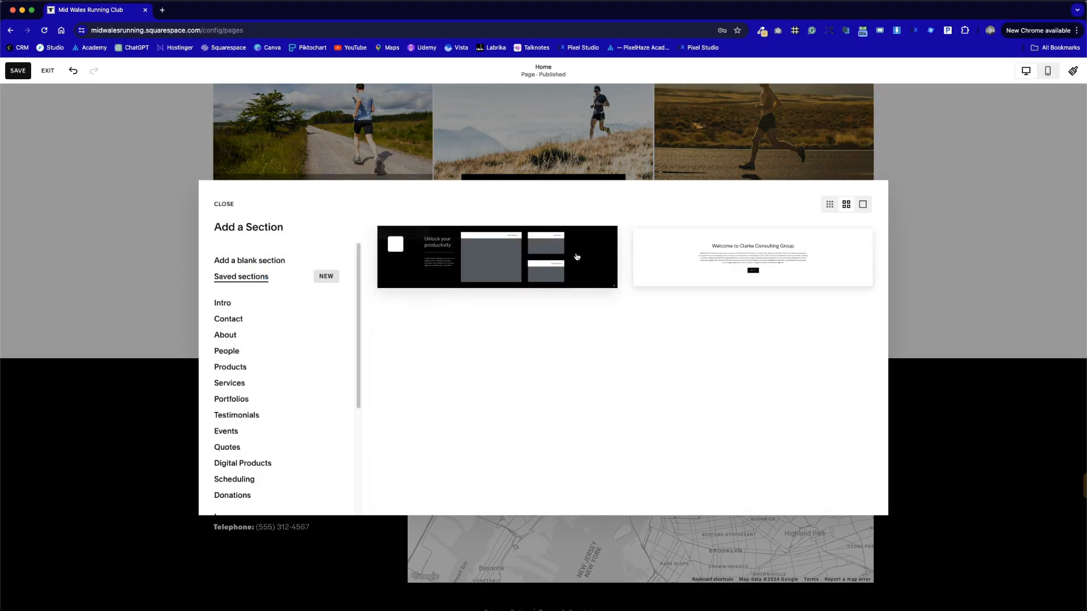
{"action": "left_click", "coordinate": [578, 255]}
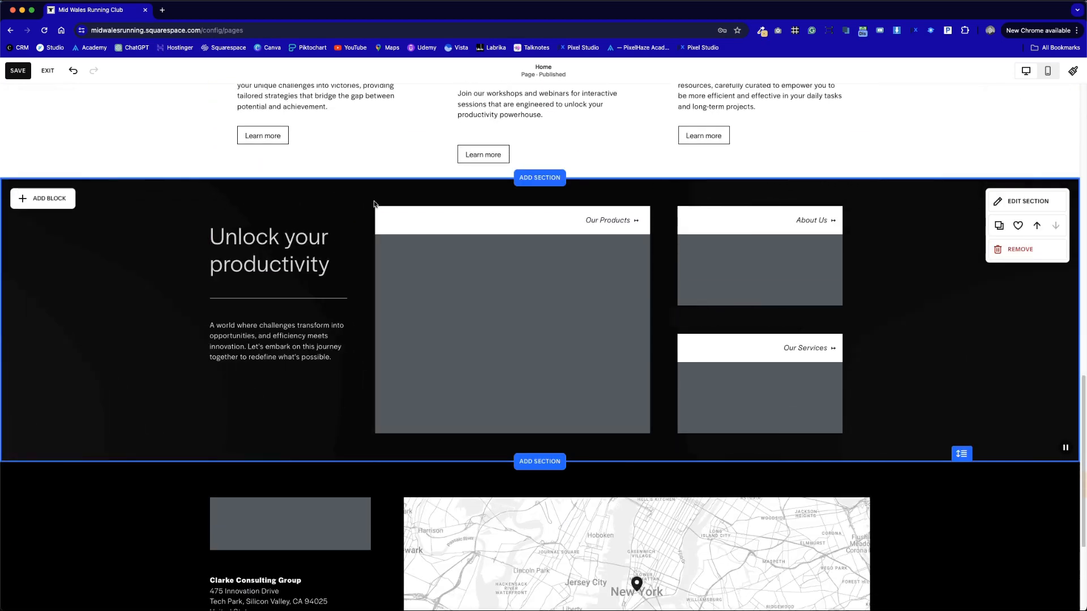
- Delete the large Our Products image together with its caption from the new section
{"action": "left_click", "coordinate": [486, 317]}
{"action": "mouse_move", "coordinate": [485, 317]}
{"action": "left_mouse_down"}
{"action": "mouse_move", "coordinate": [847, 318]}
{"action": "mouse_move", "coordinate": [481, 316]}
{"action": "left_mouse_up"}
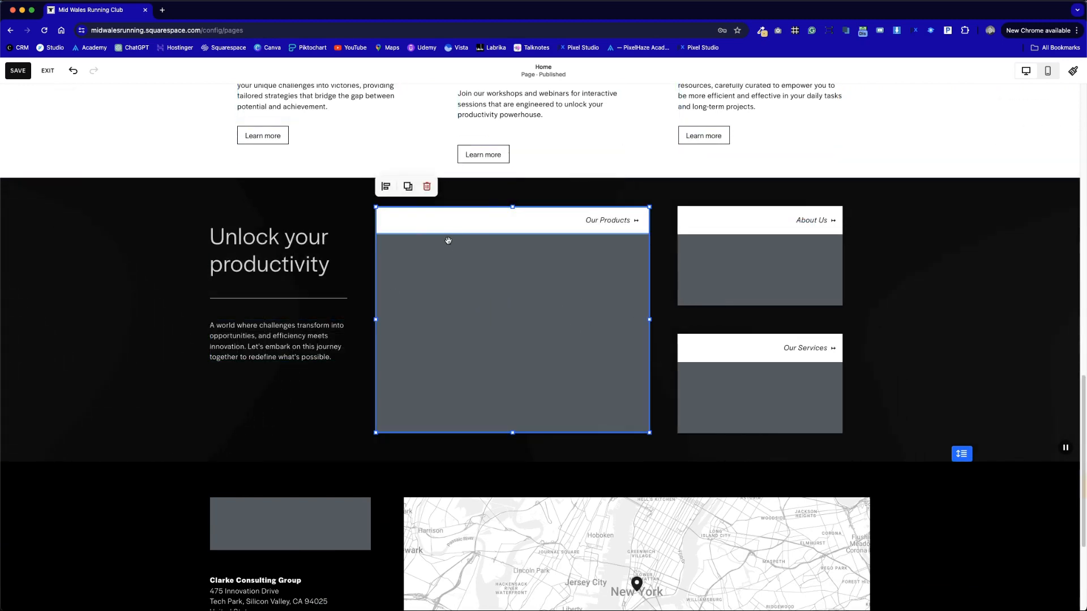
{"action": "left_click", "coordinate": [427, 186]}
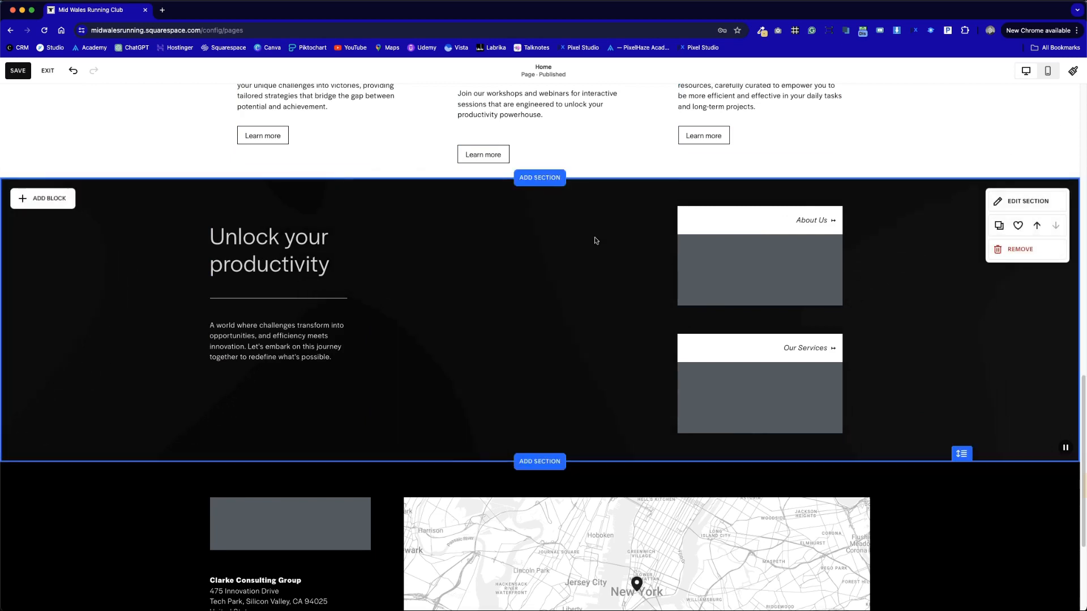
- Duplicate the About Us and Our Services cards together and place the copies in a column immediately left of the originals
{"action": "left_click_drag", "start_coordinate": [647, 220], "coordinate": [838, 395]}
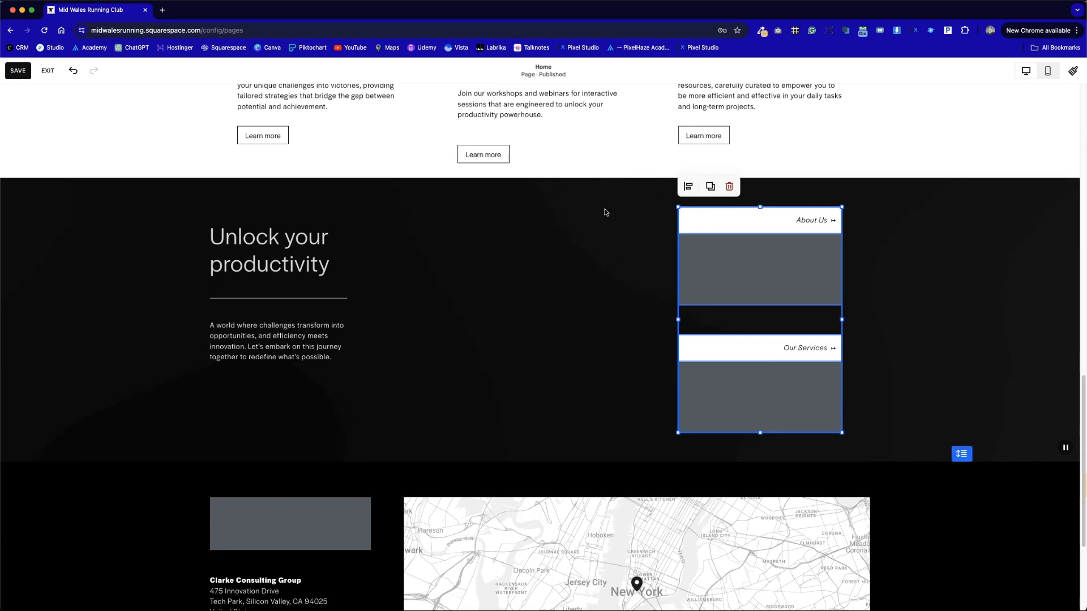
{"action": "left_click_drag", "start_coordinate": [664, 194], "coordinate": [854, 371]}
{"action": "left_click", "coordinate": [710, 187]}
{"action": "left_click_drag", "start_coordinate": [771, 281], "coordinate": [564, 267]}
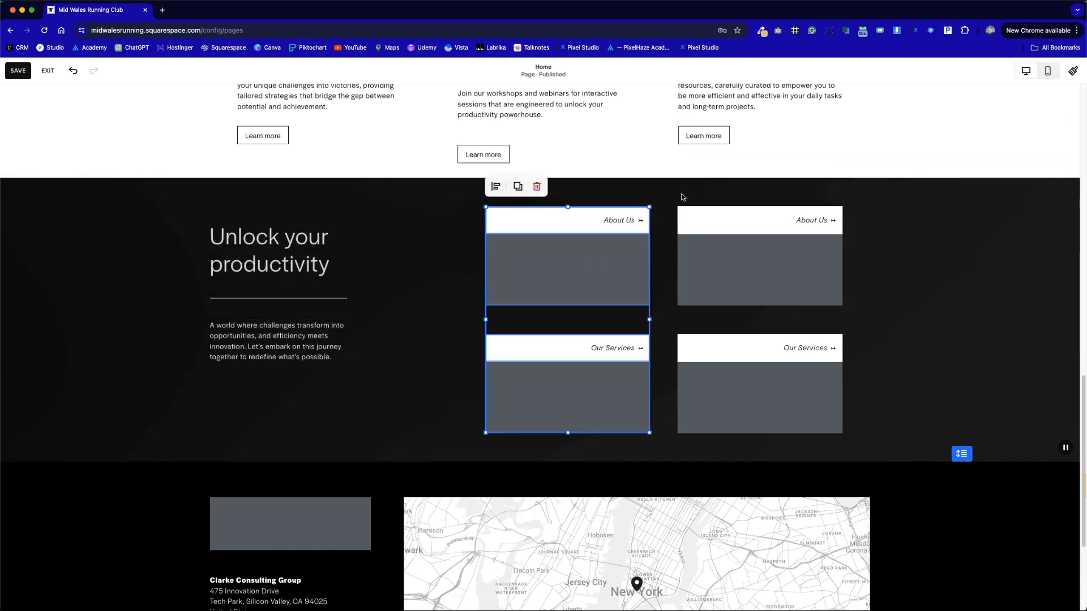
- Move all four cards left so the two columns sit next to the heading text, with an even gap between them
{"action": "mouse_move", "coordinate": [841, 409]}
{"action": "left_mouse_down"}
{"action": "mouse_move", "coordinate": [521, 363]}
{"action": "mouse_move", "coordinate": [461, 392]}
{"action": "mouse_move", "coordinate": [526, 397]}
{"action": "left_mouse_up"}
{"action": "left_click", "coordinate": [685, 427]}
{"action": "left_click_drag", "start_coordinate": [607, 211], "coordinate": [666, 224]}
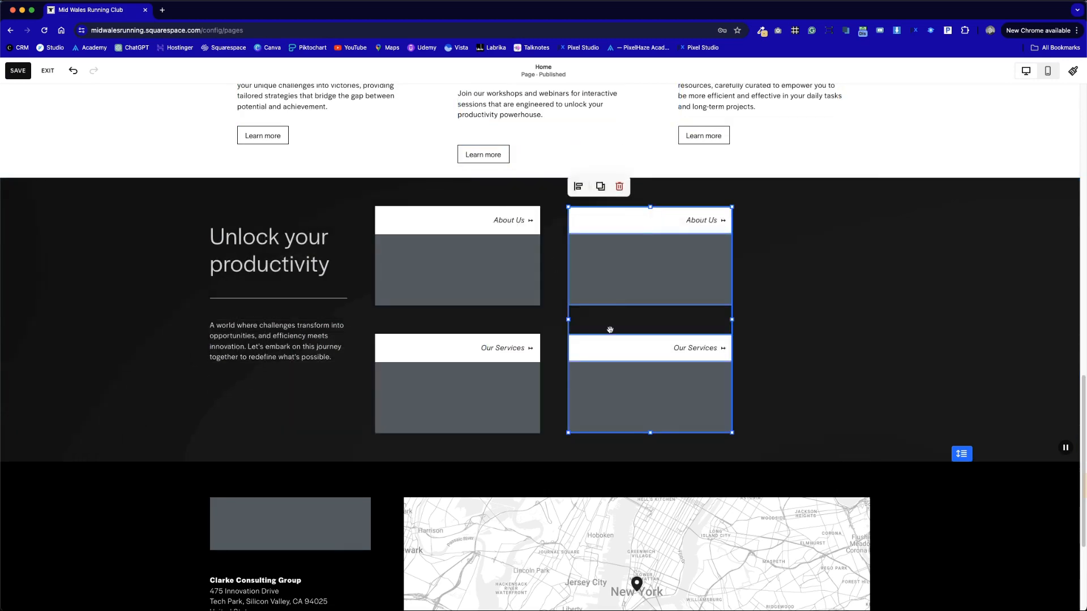
{"action": "left_click", "coordinate": [844, 309]}
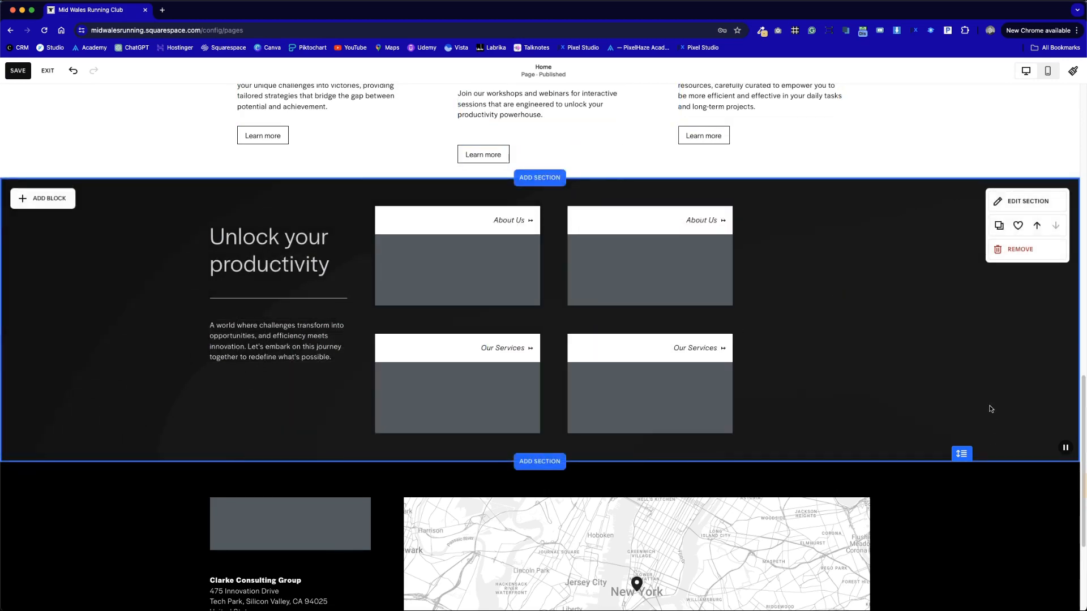
- Change the caption of the upper card in the second column to "Donate", keeping its arrows
{"action": "double_click", "coordinate": [711, 220]}
{"action": "key", "text": "BackSpace"}
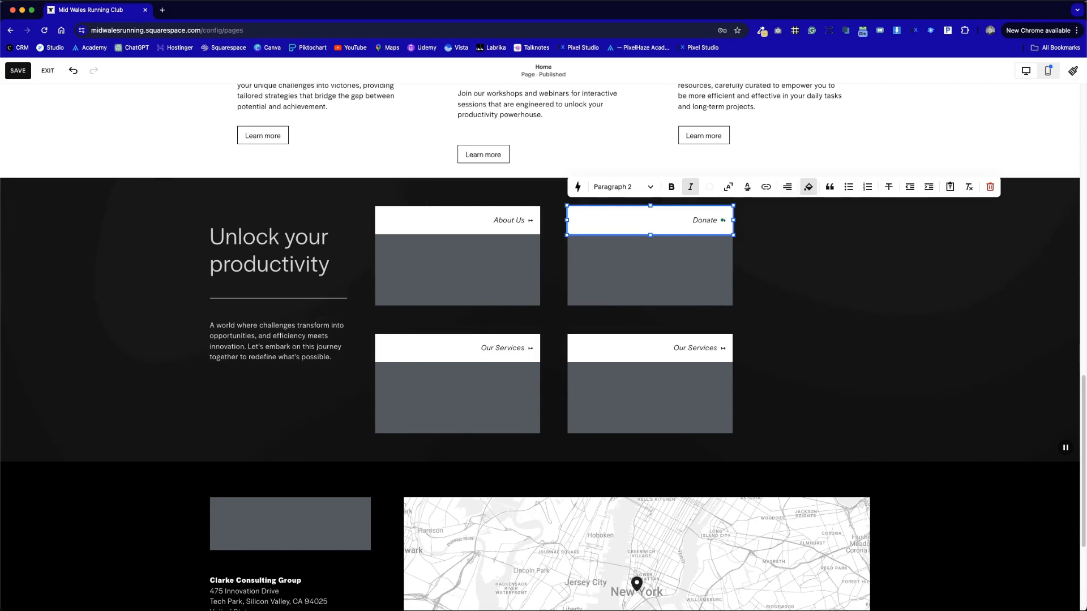
- Change the caption of the lower card in the second column to "Find Us", keeping its arrows
{"action": "double_click", "coordinate": [702, 348]}
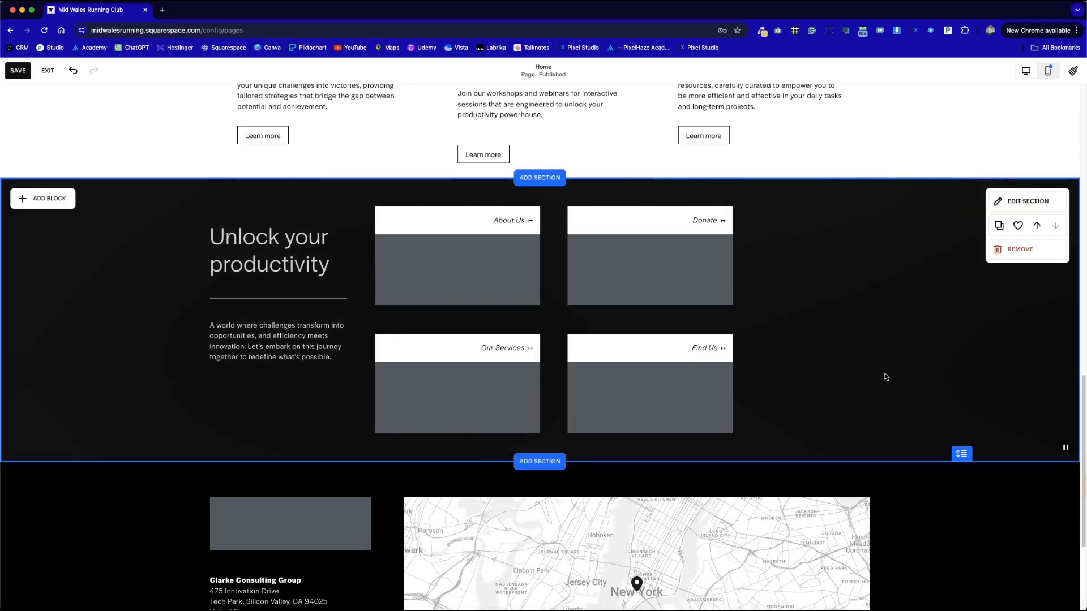
- Replace the About Us card's grey placeholder with the library photo of a runner on a grassy hillside
{"action": "left_click", "coordinate": [512, 268]}
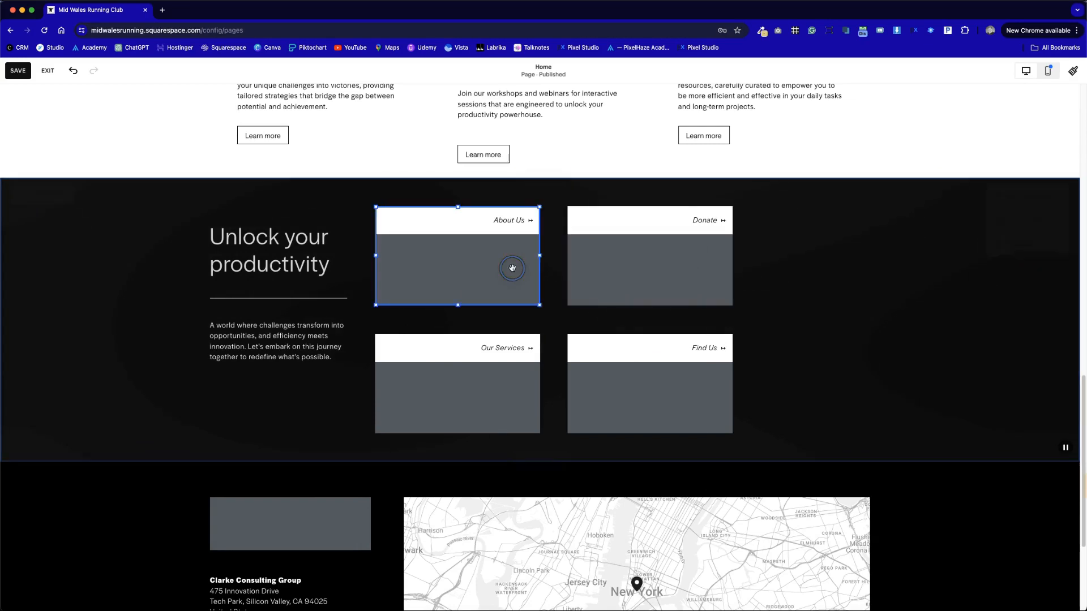
{"action": "double_click", "coordinate": [513, 268]}
{"action": "left_click", "coordinate": [574, 302]}
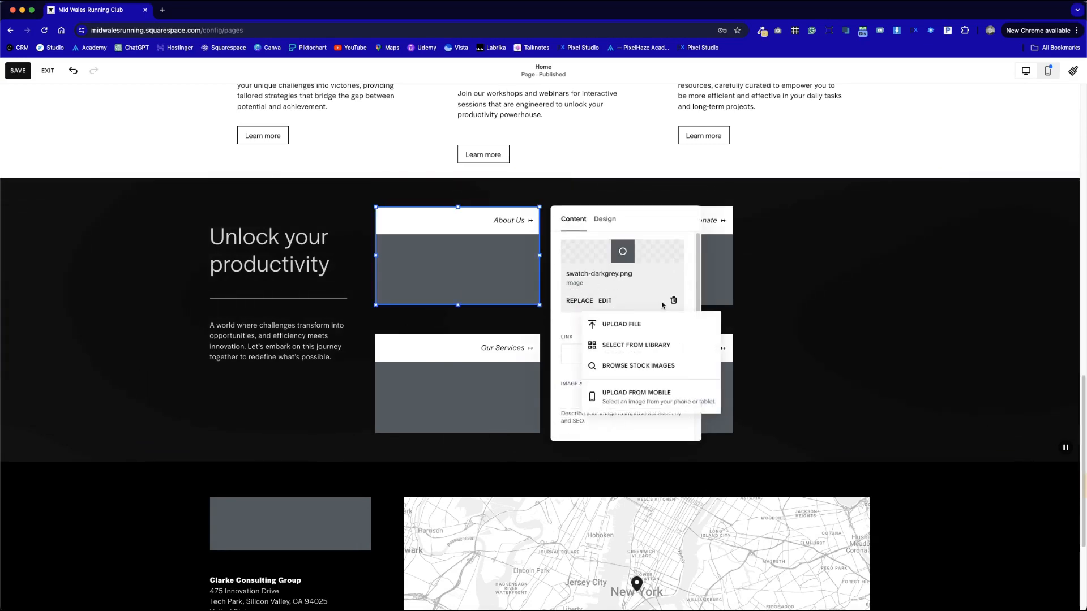
{"action": "left_click", "coordinate": [678, 345]}
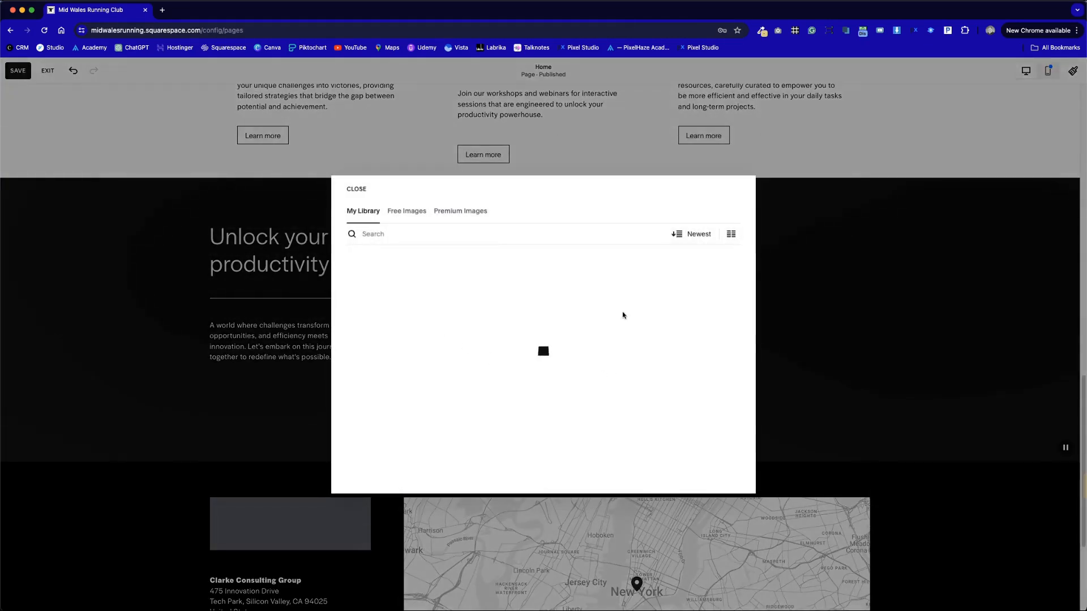
{"action": "left_click", "coordinate": [620, 319]}
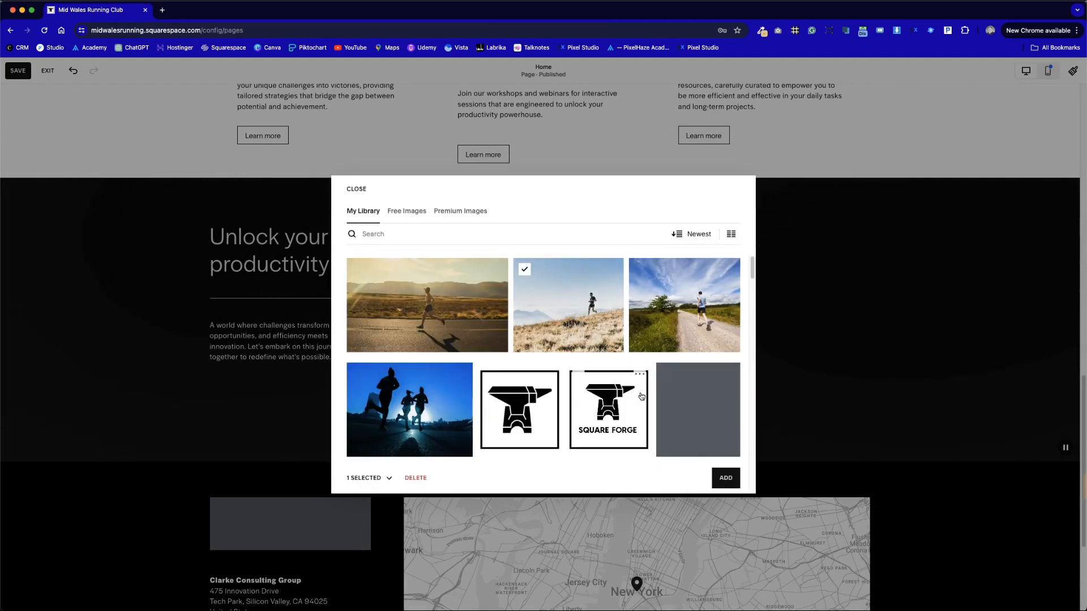
{"action": "left_click", "coordinate": [725, 478]}
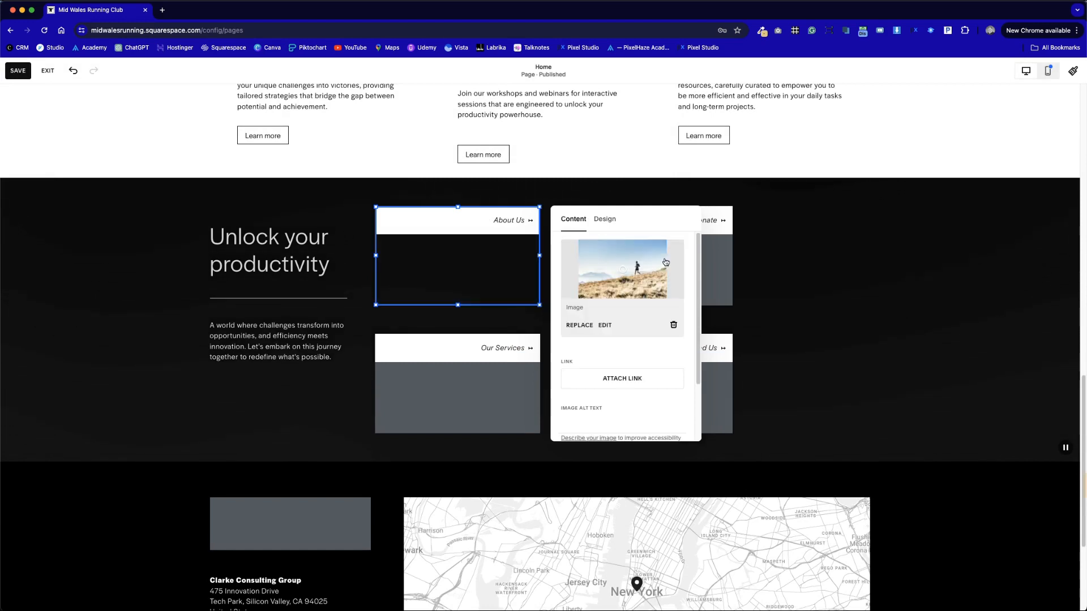
{"action": "left_click", "coordinate": [834, 278]}
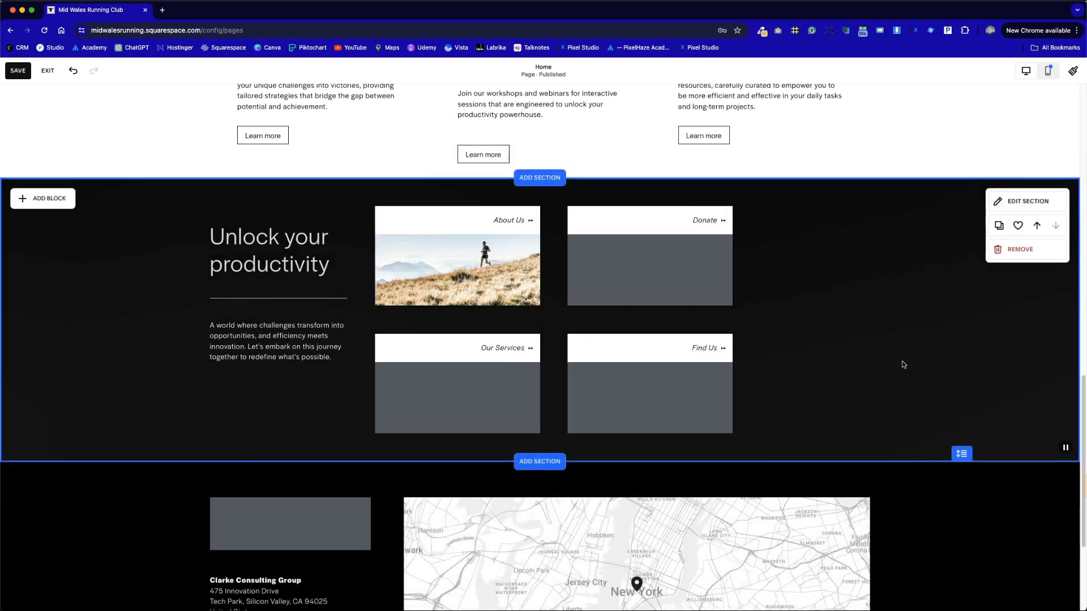
- Move all four captioned cards together to the right edge of the section's content grid
{"action": "left_click_drag", "start_coordinate": [813, 441], "coordinate": [648, 355]}
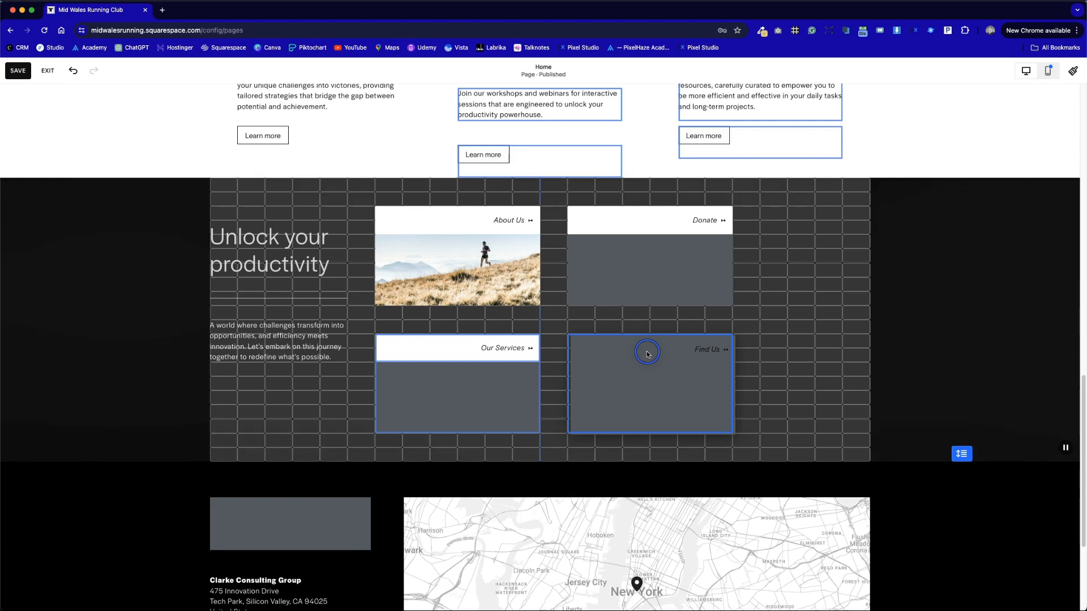
{"action": "left_click_drag", "start_coordinate": [648, 354], "coordinate": [646, 353]}
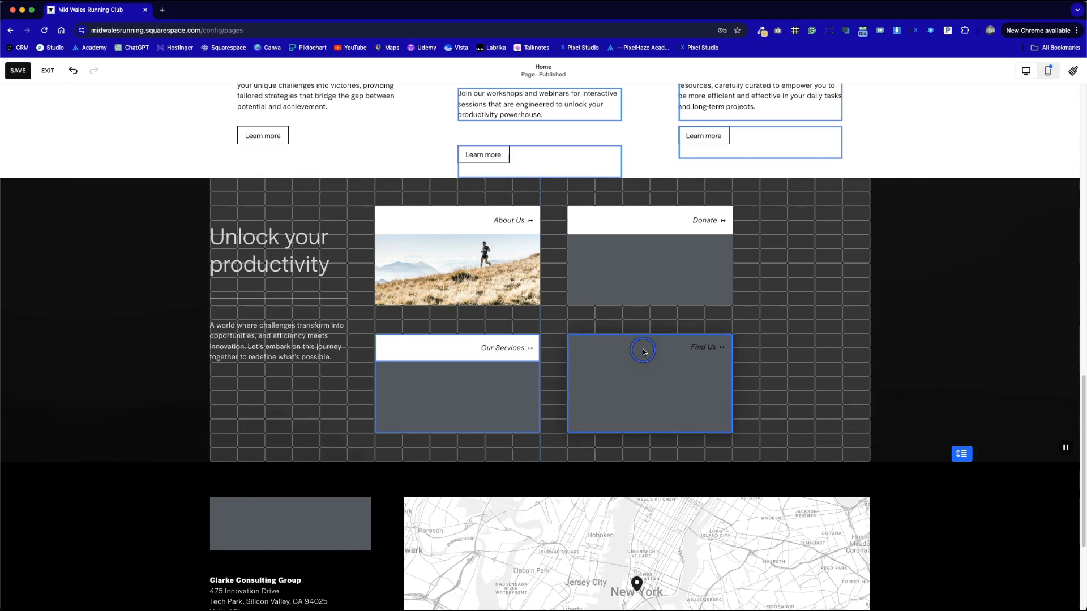
{"action": "left_click_drag", "start_coordinate": [643, 353], "coordinate": [643, 352]}
{"action": "mouse_move", "coordinate": [789, 413]}
{"action": "left_mouse_down"}
{"action": "mouse_move", "coordinate": [460, 256]}
{"action": "mouse_move", "coordinate": [414, 219]}
{"action": "left_mouse_up"}
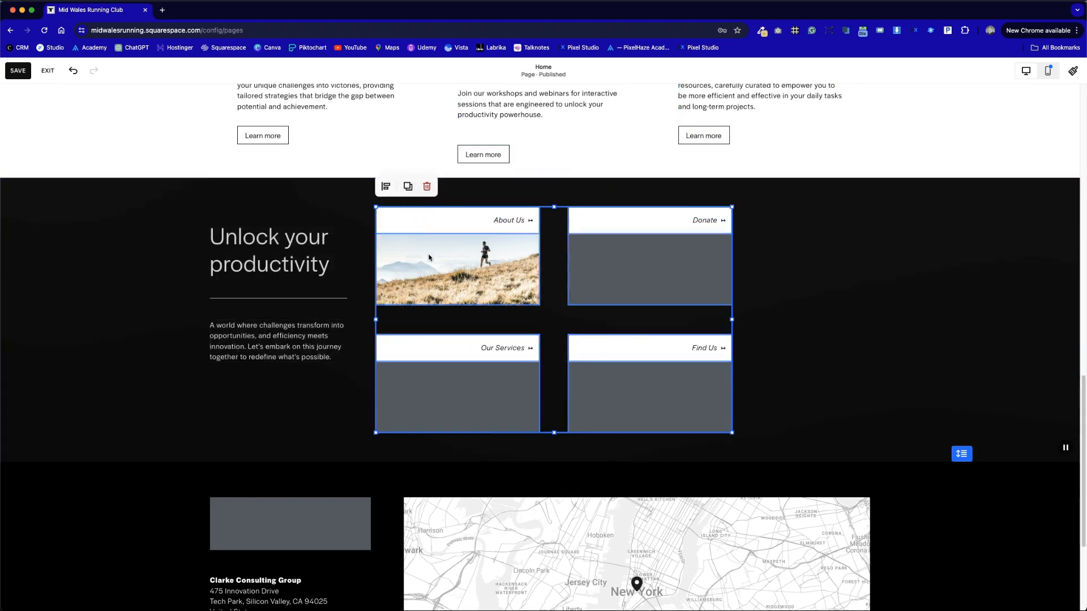
{"action": "left_click_drag", "start_coordinate": [428, 258], "coordinate": [565, 256]}
- Widen the intro paragraph and the divider line to the right, ending just short of the cards
{"action": "left_click", "coordinate": [340, 342]}
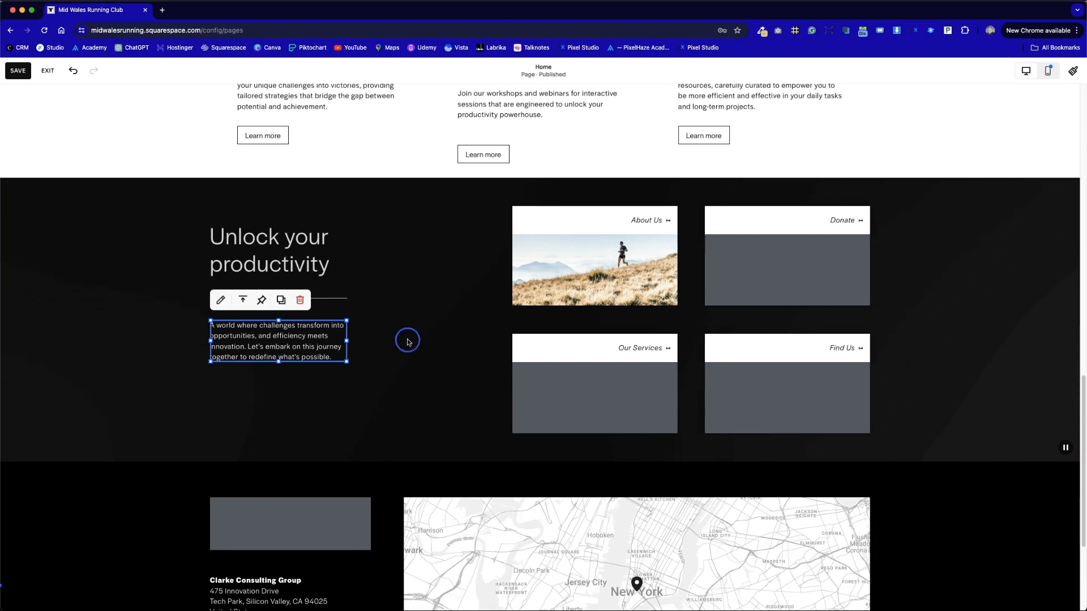
{"action": "left_click_drag", "start_coordinate": [347, 327], "coordinate": [487, 324]}
{"action": "left_click", "coordinate": [461, 396]}
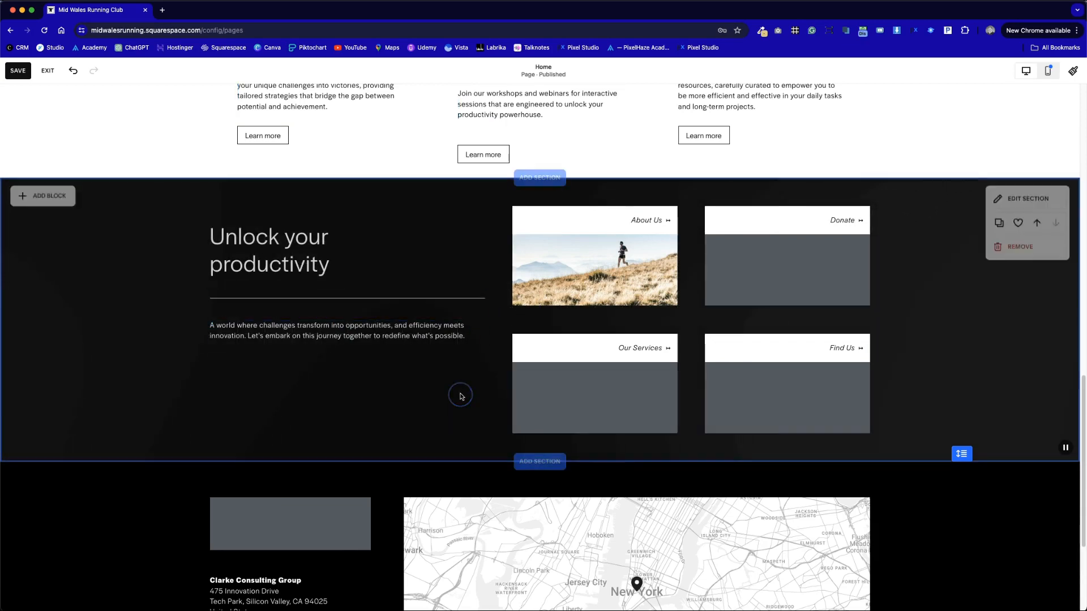
- Widen the "Unlock your productivity" heading to match the paragraph's width so it fits on one line
{"action": "left_click", "coordinate": [342, 250]}
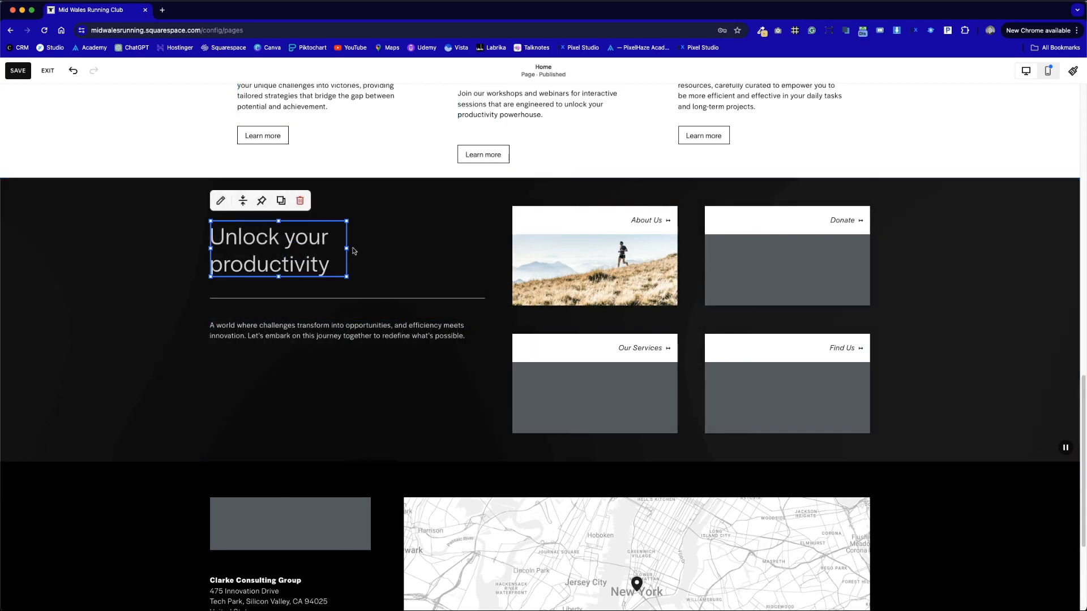
{"action": "left_click_drag", "start_coordinate": [348, 248], "coordinate": [485, 248]}
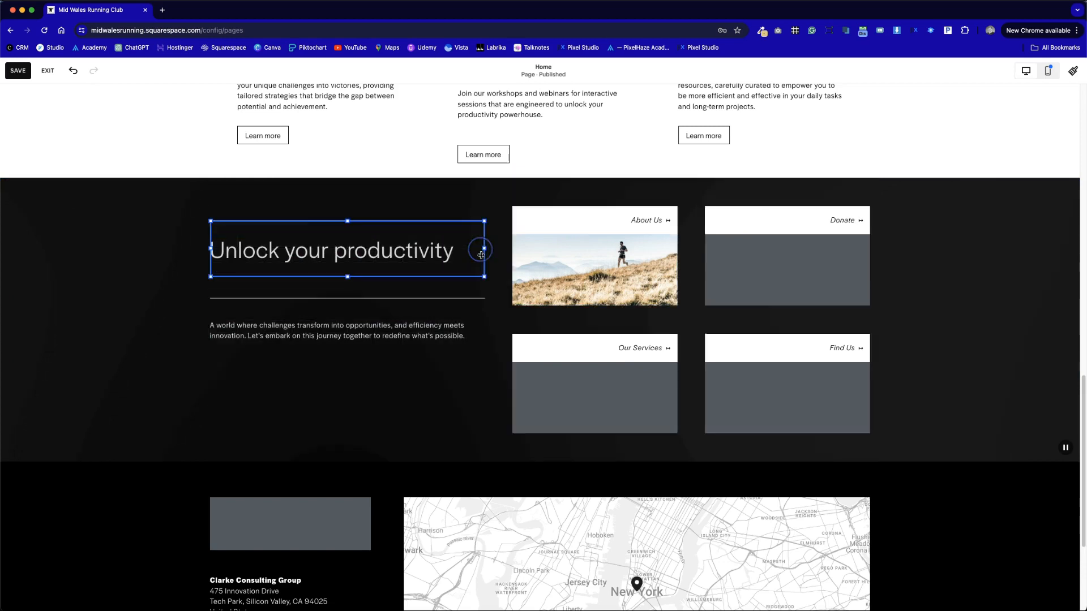
{"action": "left_click", "coordinate": [488, 324]}
{"action": "left_click_drag", "start_coordinate": [465, 222], "coordinate": [483, 255]}
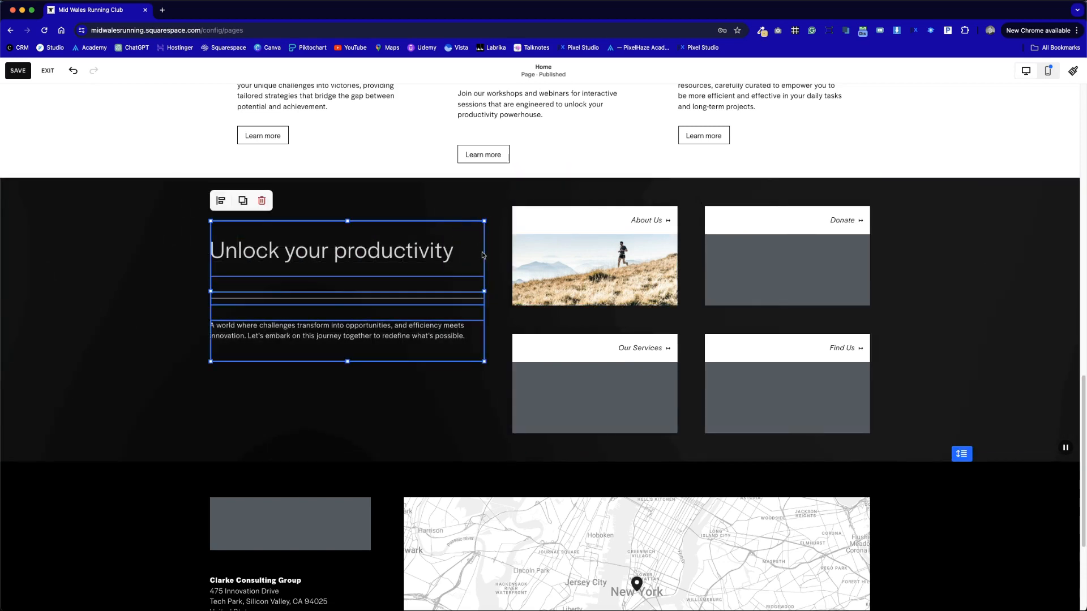
{"action": "mouse_move", "coordinate": [478, 292]}
{"action": "left_mouse_down"}
{"action": "mouse_move", "coordinate": [389, 291]}
{"action": "mouse_move", "coordinate": [479, 291]}
{"action": "left_mouse_up"}
{"action": "left_click", "coordinate": [477, 402]}
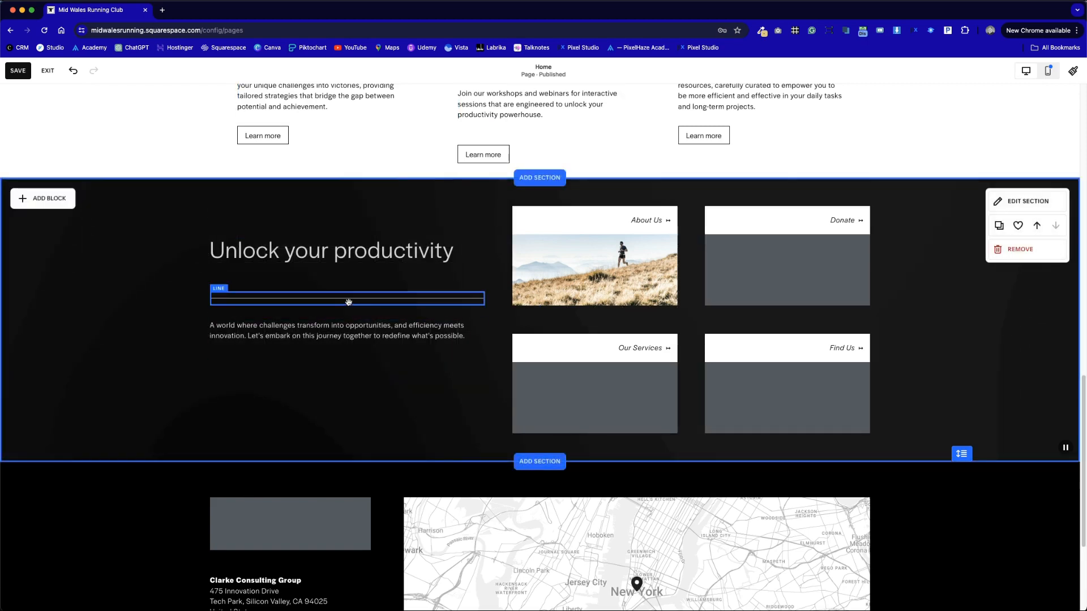
- Move the divider line up directly beneath the heading and align it to the bottom of its block
{"action": "left_click_drag", "start_coordinate": [348, 301], "coordinate": [346, 280]}
{"action": "left_click", "coordinate": [474, 287]}
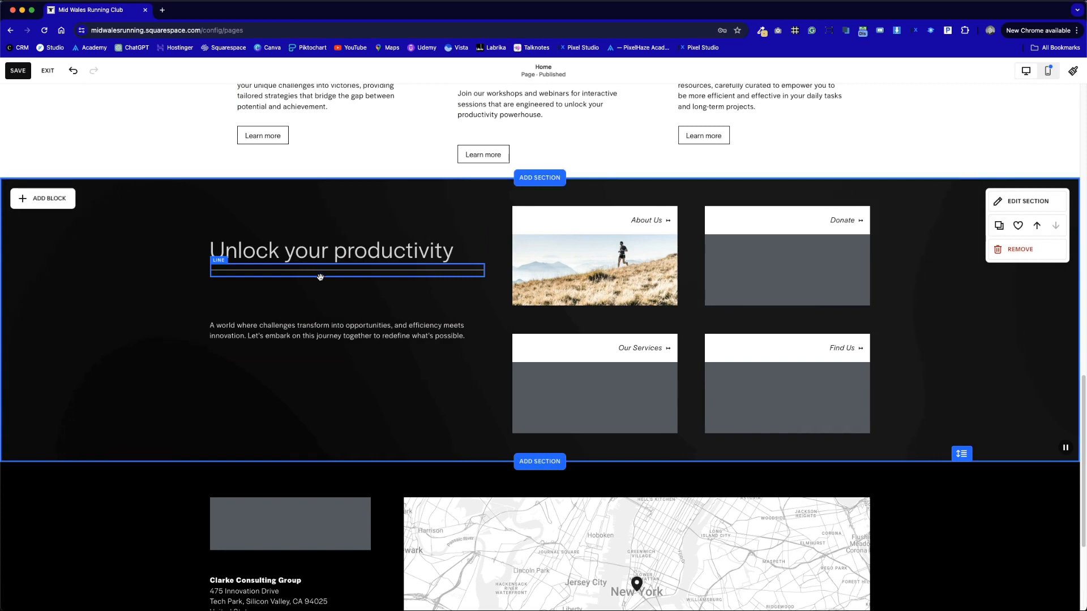
{"action": "left_click", "coordinate": [369, 272]}
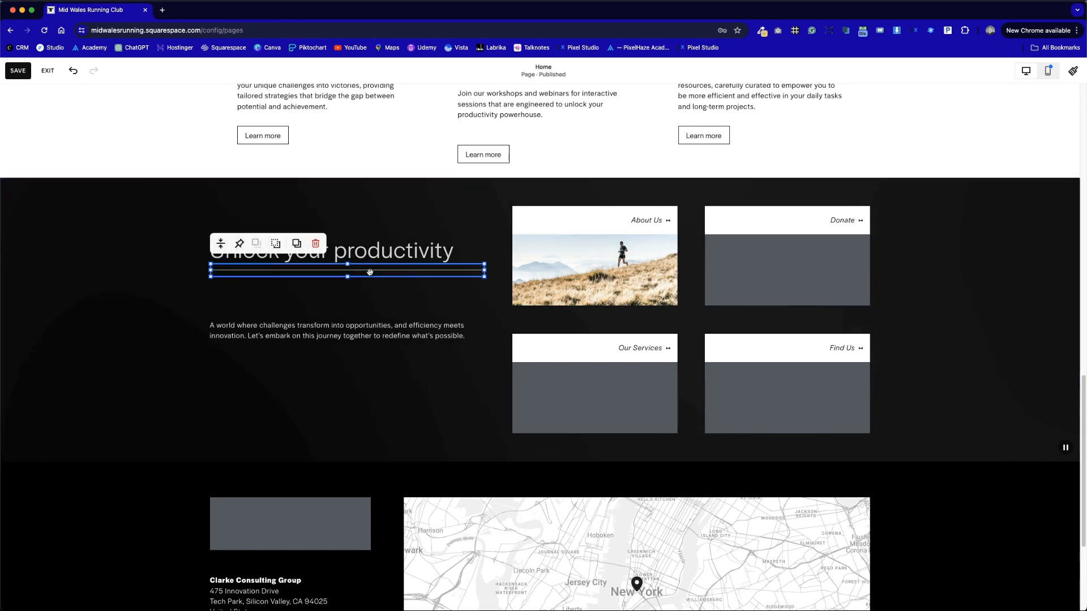
{"action": "left_click", "coordinate": [221, 245]}
{"action": "left_click", "coordinate": [242, 267]}
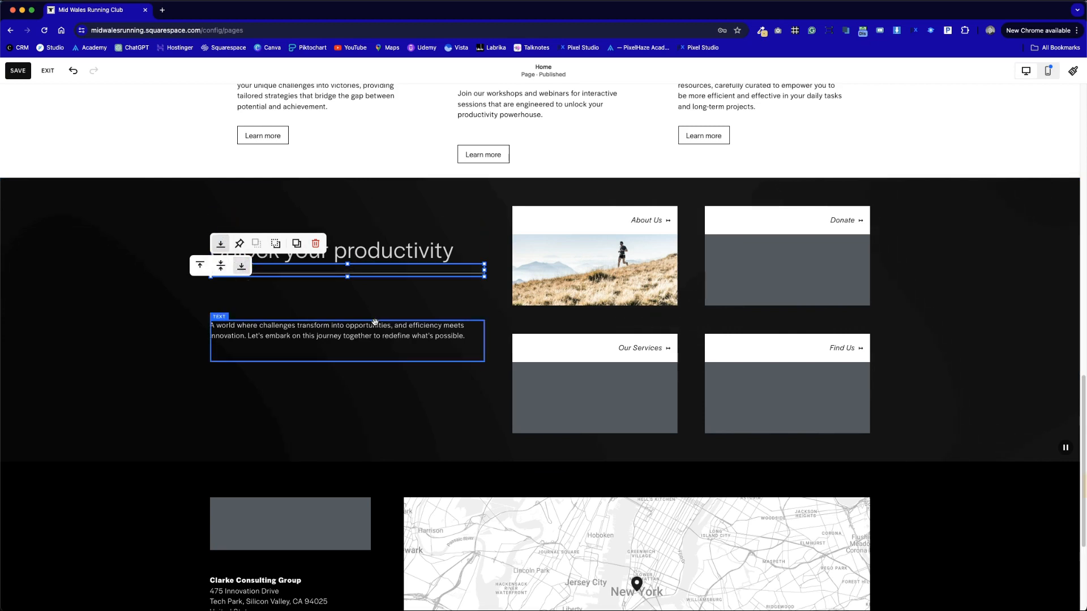
- Move the intro paragraph up so it sits just below the divider line
{"action": "left_click", "coordinate": [420, 396]}
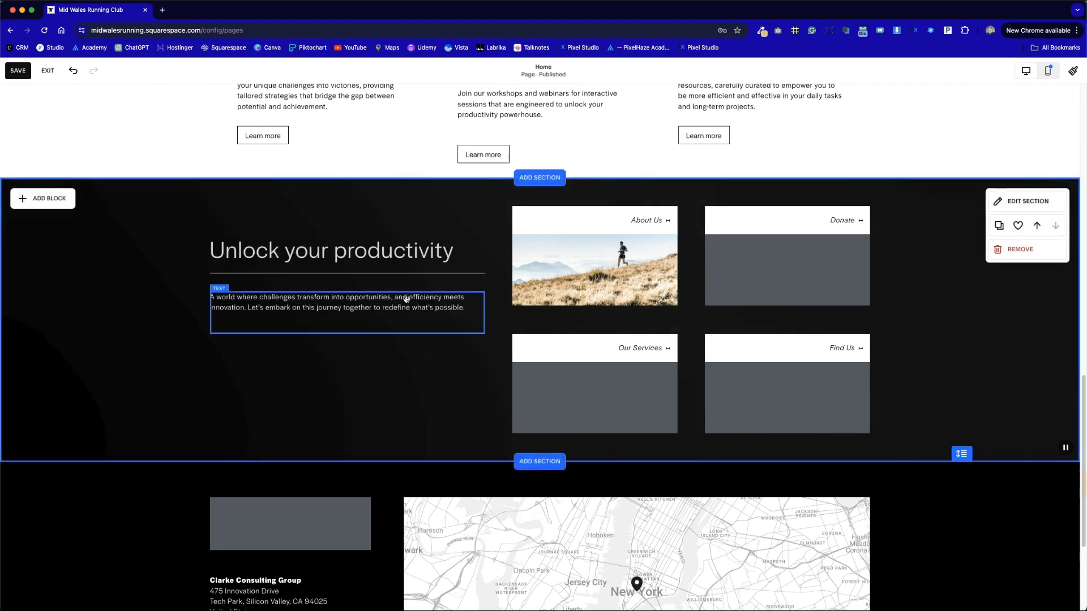
{"action": "left_click", "coordinate": [407, 299]}
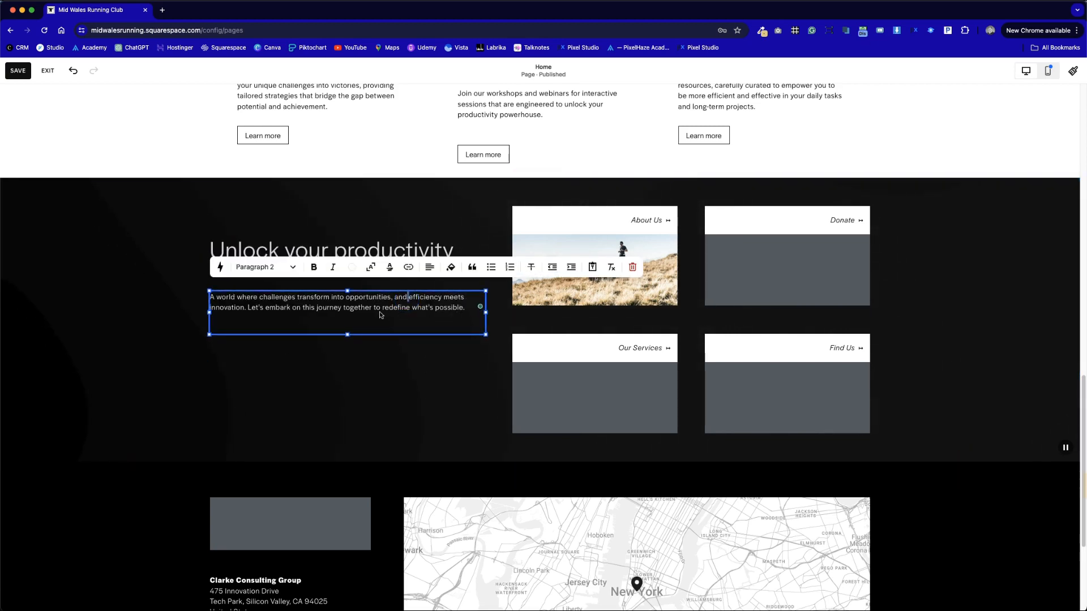
{"action": "left_click", "coordinate": [355, 397]}
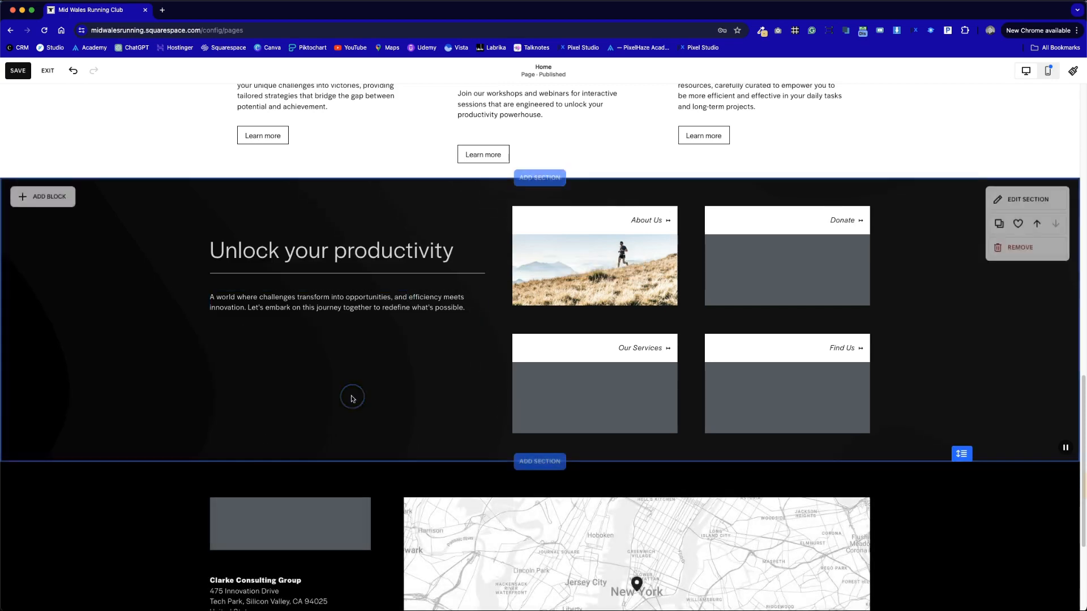
- Add a button block to the section and place it beneath the intro paragraph, aligned with the text's left edge
{"action": "left_click", "coordinate": [44, 200]}
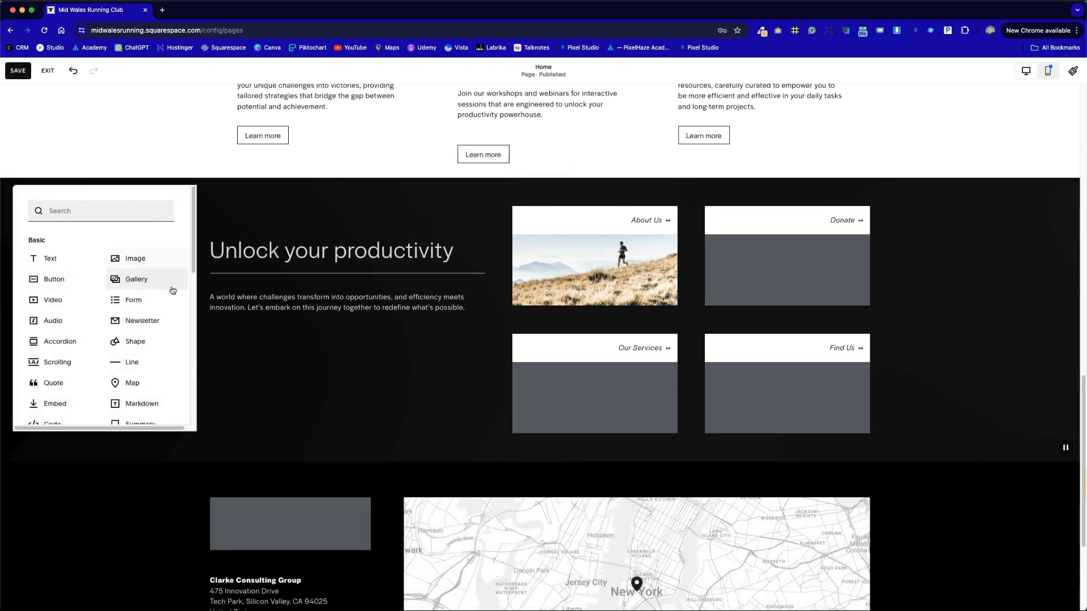
{"action": "left_click", "coordinate": [51, 280]}
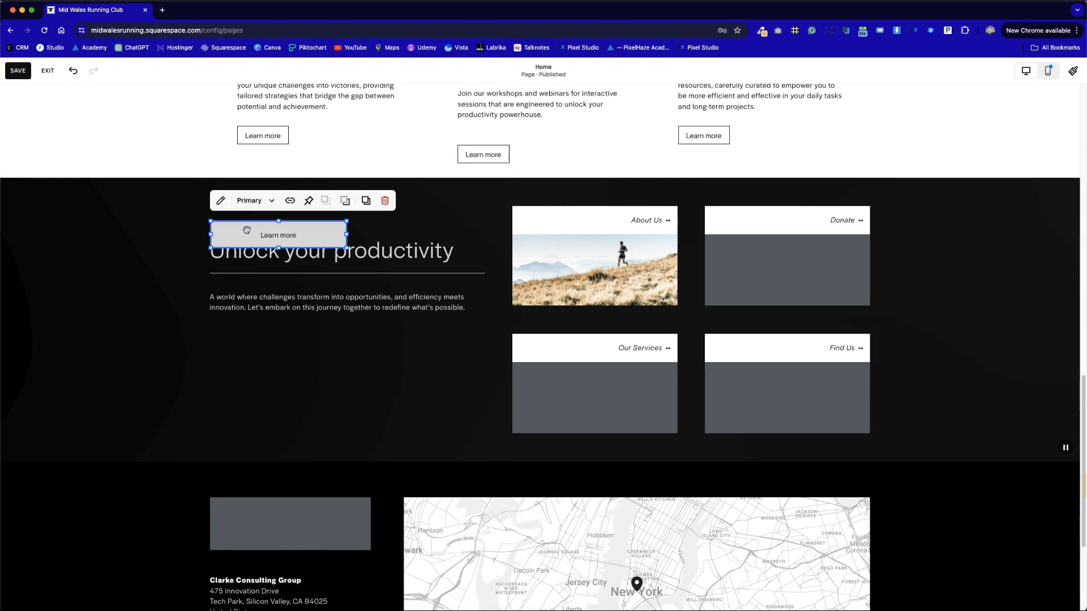
{"action": "left_click_drag", "start_coordinate": [247, 243], "coordinate": [294, 351]}
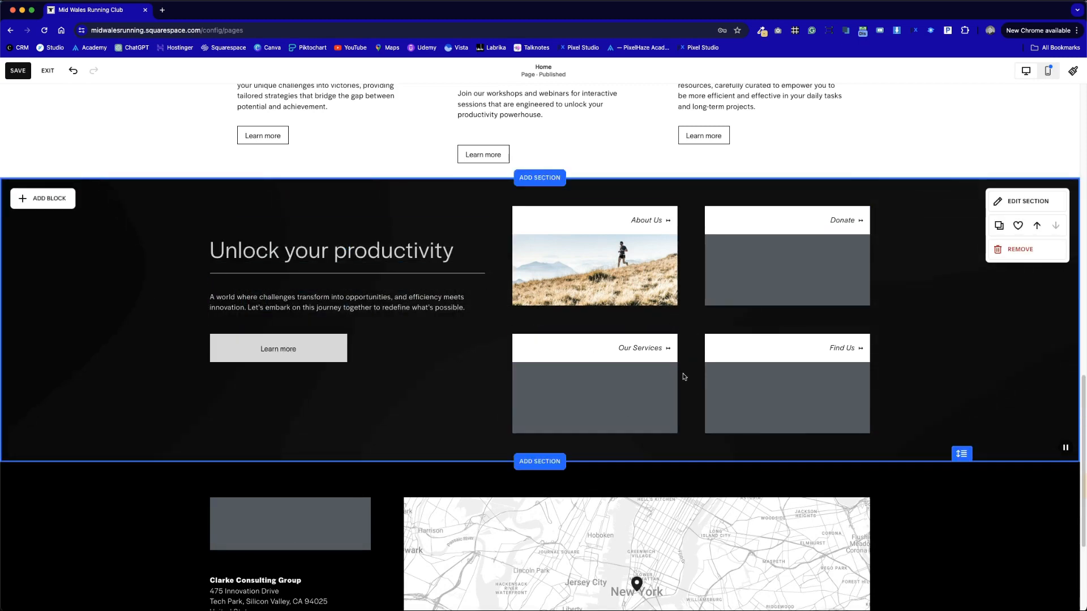
- Save the changes to the home page
{"action": "scroll", "coordinate": [451, 311], "scroll_direction": "up", "scroll_amount": 3}
{"action": "scroll", "coordinate": [450, 311], "scroll_direction": "down", "scroll_amount": 2}
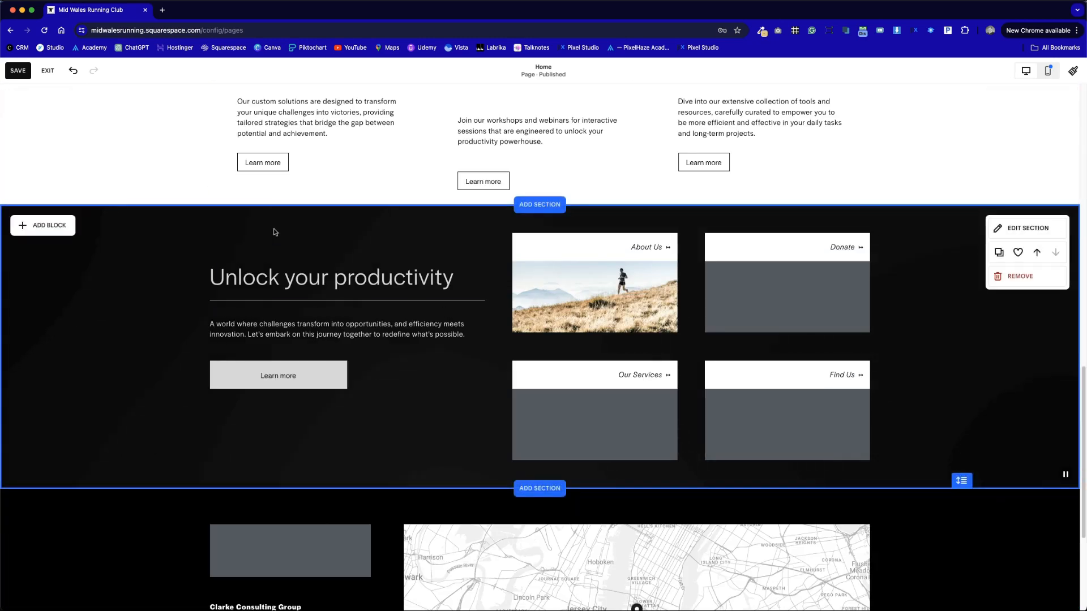
{"action": "left_click", "coordinate": [25, 72]}
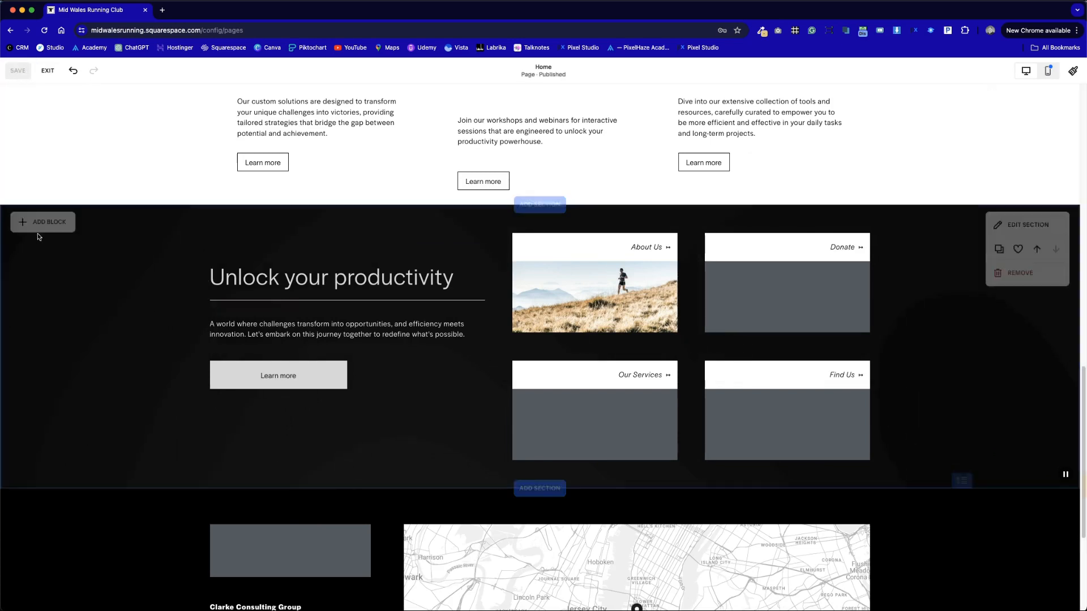
- Switch to the mobile layout and extend the "Unlock your productivity" section downward to leave room below the Find Us card
{"action": "left_click", "coordinate": [1050, 70]}
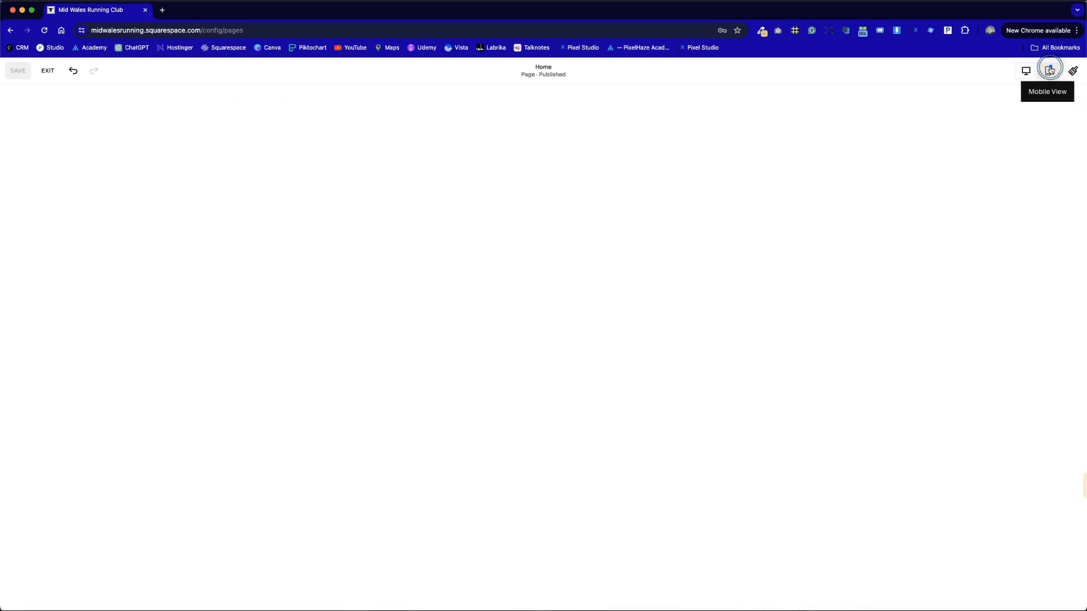
{"action": "scroll", "coordinate": [572, 396], "scroll_direction": "down", "scroll_amount": 5}
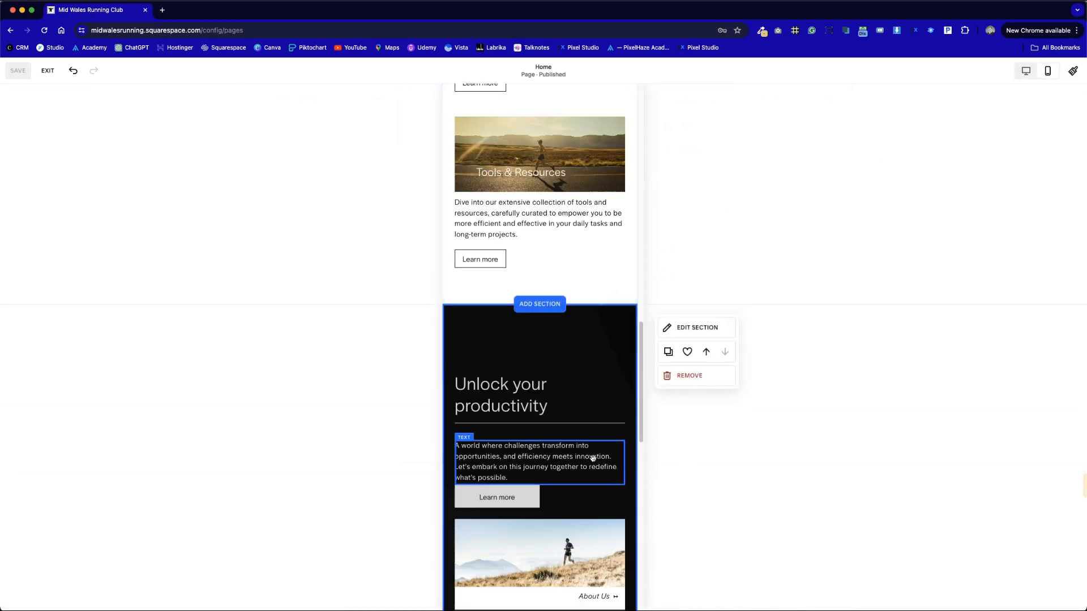
{"action": "scroll", "coordinate": [583, 441], "scroll_direction": "up", "scroll_amount": 3}
{"action": "scroll", "coordinate": [593, 459], "scroll_direction": "down", "scroll_amount": 7}
{"action": "scroll", "coordinate": [592, 458], "scroll_direction": "down", "scroll_amount": 5}
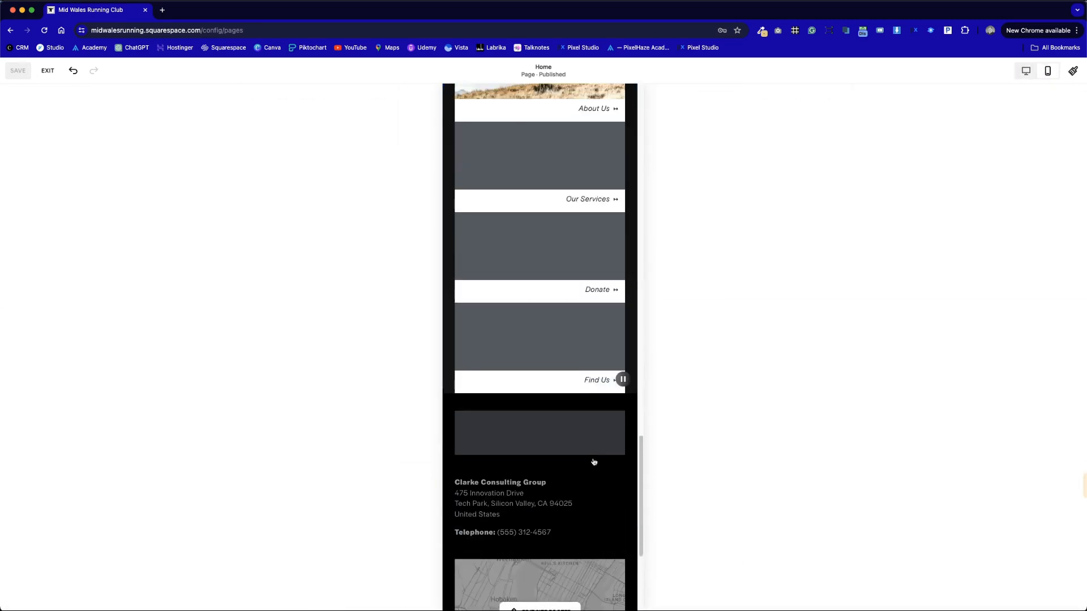
{"action": "scroll", "coordinate": [593, 458], "scroll_direction": "up", "scroll_amount": 2}
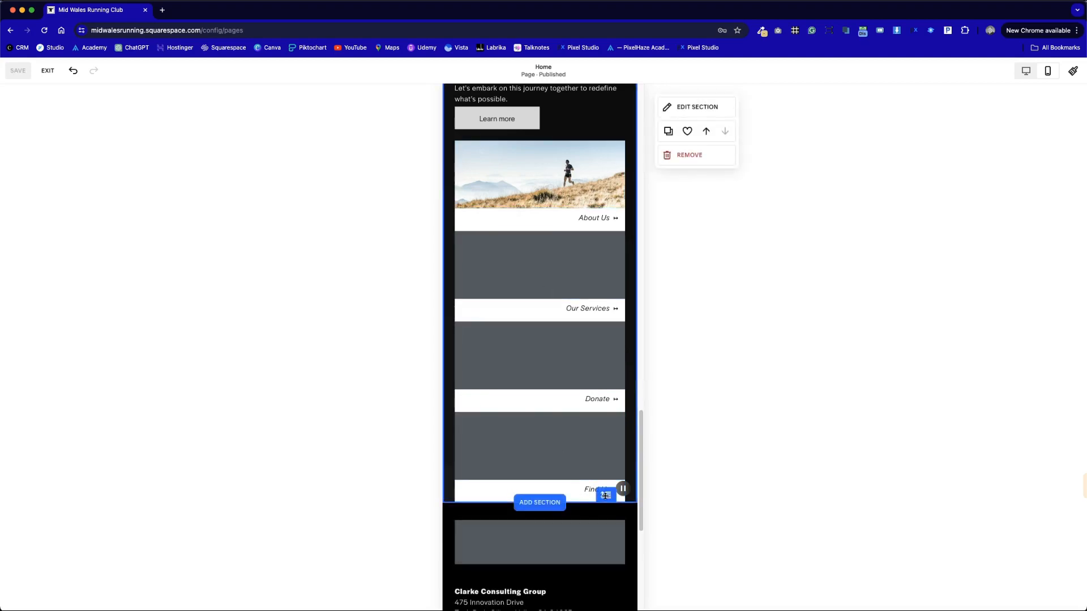
{"action": "left_click_drag", "start_coordinate": [606, 496], "coordinate": [600, 588]}
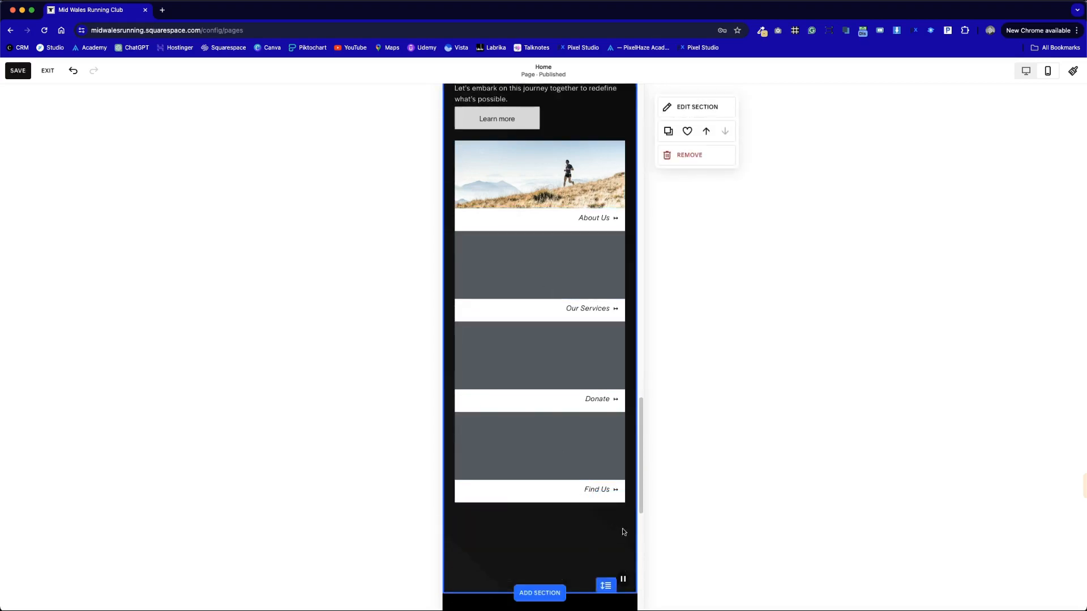
- Space out the stacked Our Services, Donate and Find Us cards in the mobile layout with a small even gap between them
{"action": "left_click_drag", "start_coordinate": [530, 266], "coordinate": [534, 285]}
{"action": "scroll", "coordinate": [578, 402], "scroll_direction": "down", "scroll_amount": 1}
{"action": "left_click", "coordinate": [614, 487]}
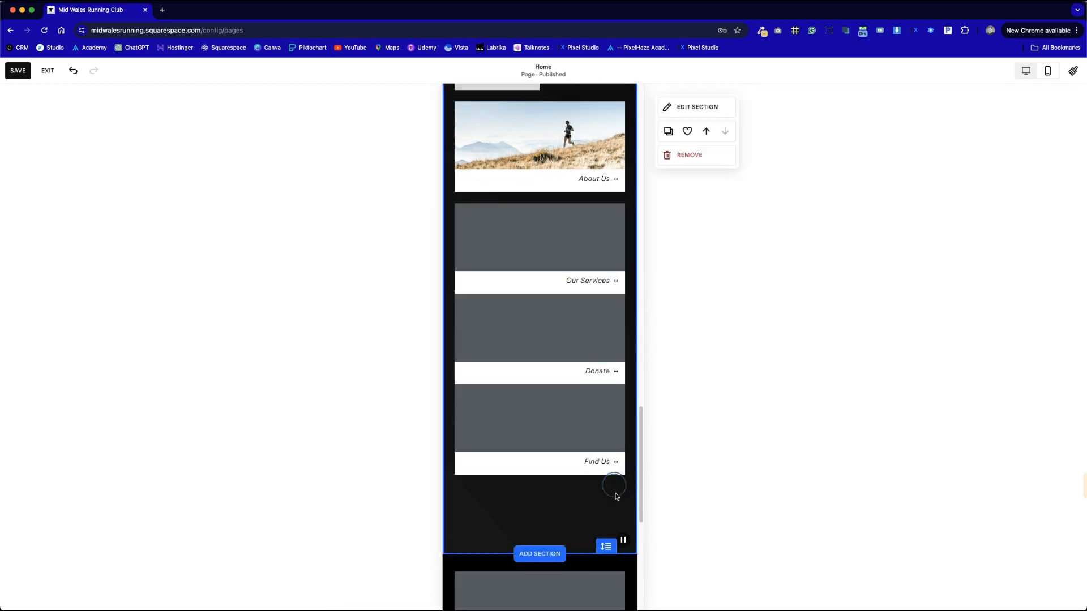
{"action": "left_click_drag", "start_coordinate": [620, 500], "coordinate": [531, 340]}
{"action": "left_click", "coordinate": [604, 535]}
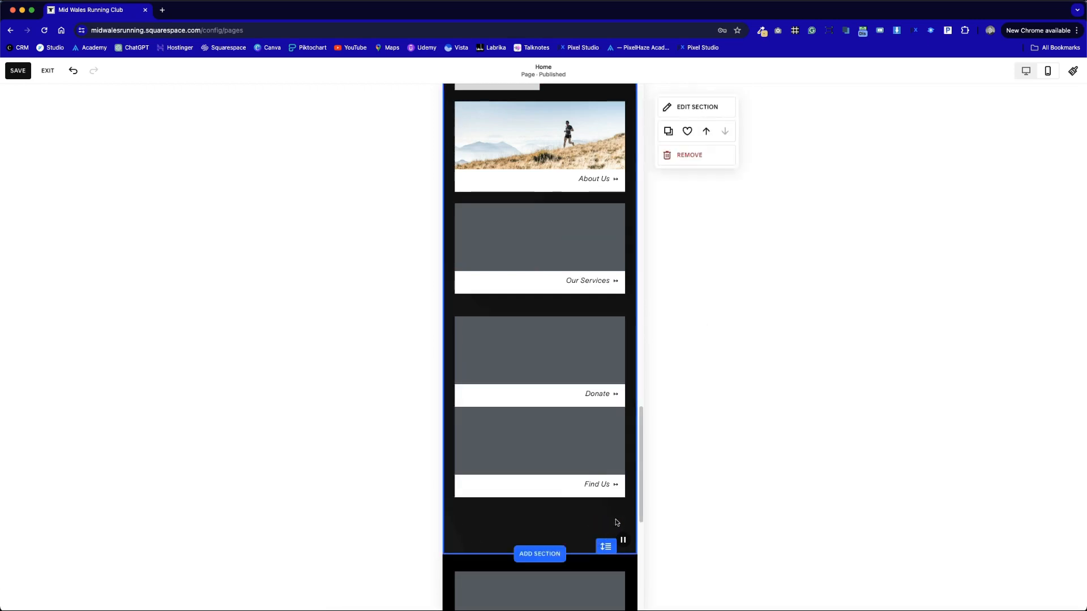
{"action": "left_click_drag", "start_coordinate": [571, 449], "coordinate": [519, 437]}
{"action": "scroll", "coordinate": [520, 437], "scroll_direction": "up", "scroll_amount": 3}
{"action": "scroll", "coordinate": [519, 436], "scroll_direction": "down", "scroll_amount": 3}
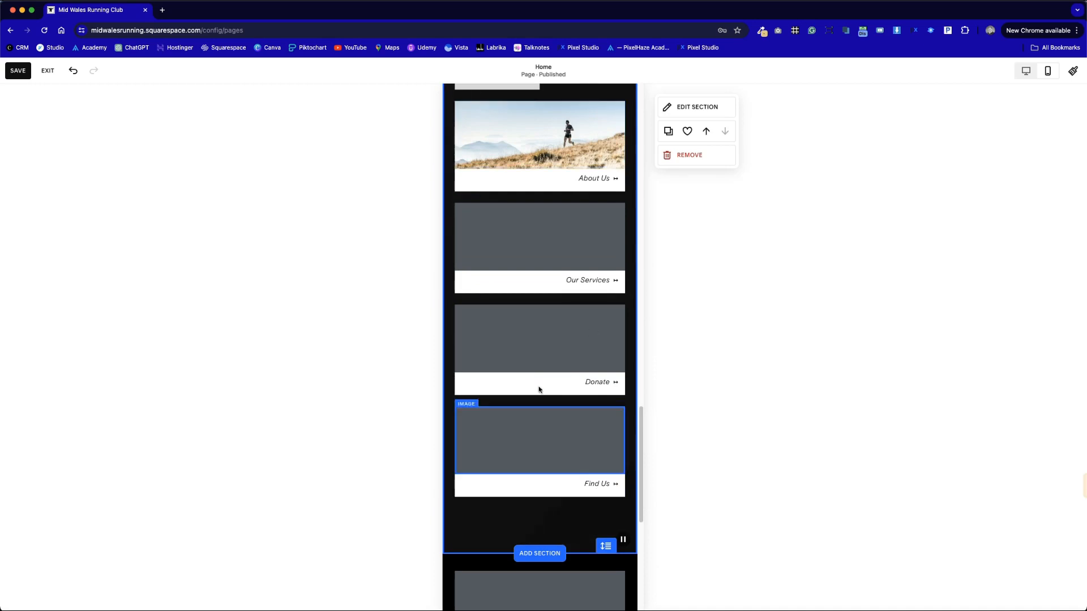
- In the mobile layout, leave a small gap between the intro paragraph and Learn more button, and shift the heading, text and button up together
{"action": "scroll", "coordinate": [534, 380], "scroll_direction": "up", "scroll_amount": 2}
{"action": "scroll", "coordinate": [532, 376], "scroll_direction": "up", "scroll_amount": 5}
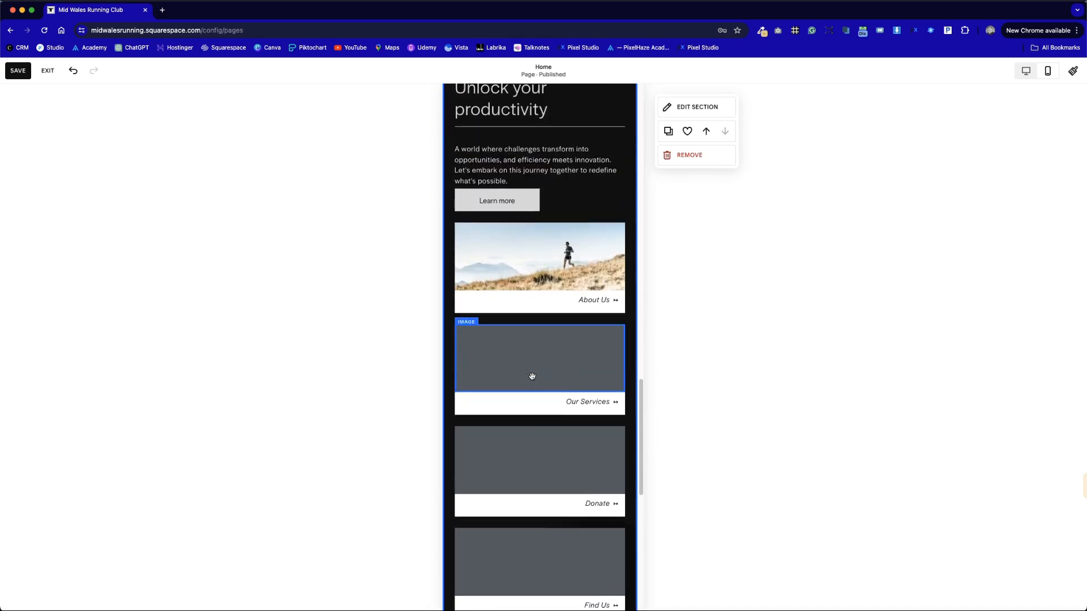
{"action": "left_click", "coordinate": [547, 331]}
{"action": "mouse_move", "coordinate": [541, 310]}
{"action": "left_mouse_down"}
{"action": "mouse_move", "coordinate": [540, 288]}
{"action": "mouse_move", "coordinate": [523, 322]}
{"action": "left_mouse_up"}
{"action": "left_click", "coordinate": [617, 343]}
{"action": "left_click_drag", "start_coordinate": [593, 344], "coordinate": [478, 196]}
{"action": "left_click_drag", "start_coordinate": [510, 239], "coordinate": [511, 220]}
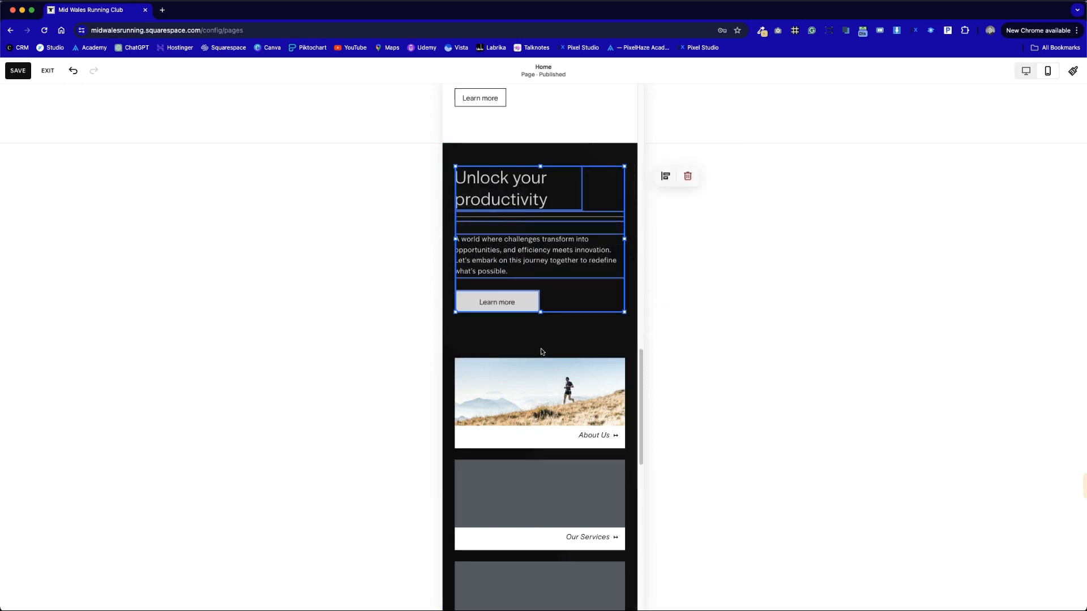
- Move the four cards up together to a small gap below the Learn more button and trim the section's spare space beneath Find Us
{"action": "scroll", "coordinate": [502, 168], "scroll_direction": "down", "scroll_amount": 3}
{"action": "left_click_drag", "start_coordinate": [489, 158], "coordinate": [620, 561]}
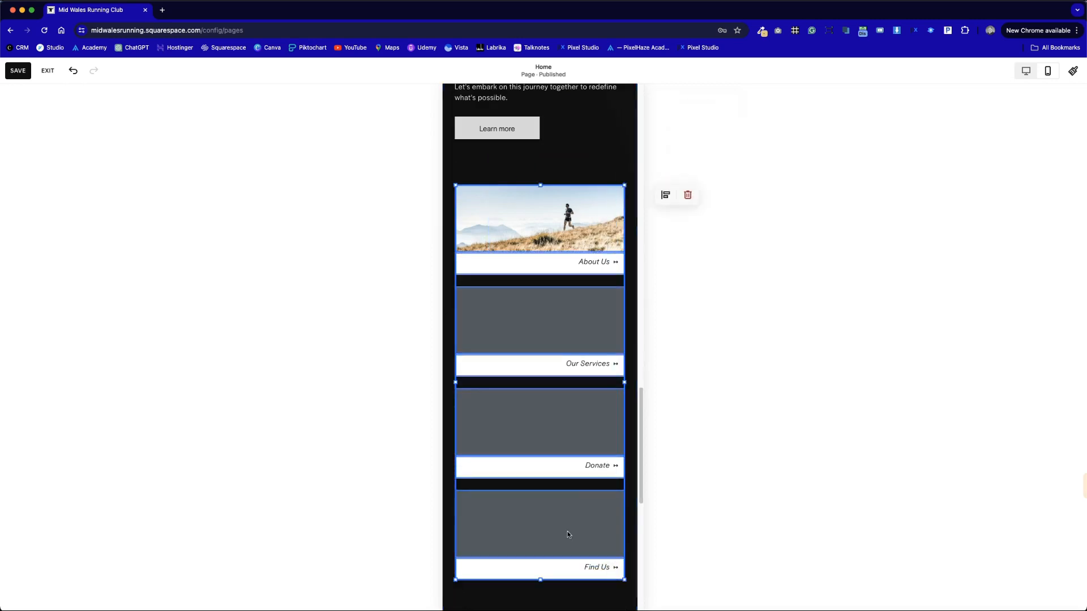
{"action": "left_click_drag", "start_coordinate": [568, 532], "coordinate": [570, 507]}
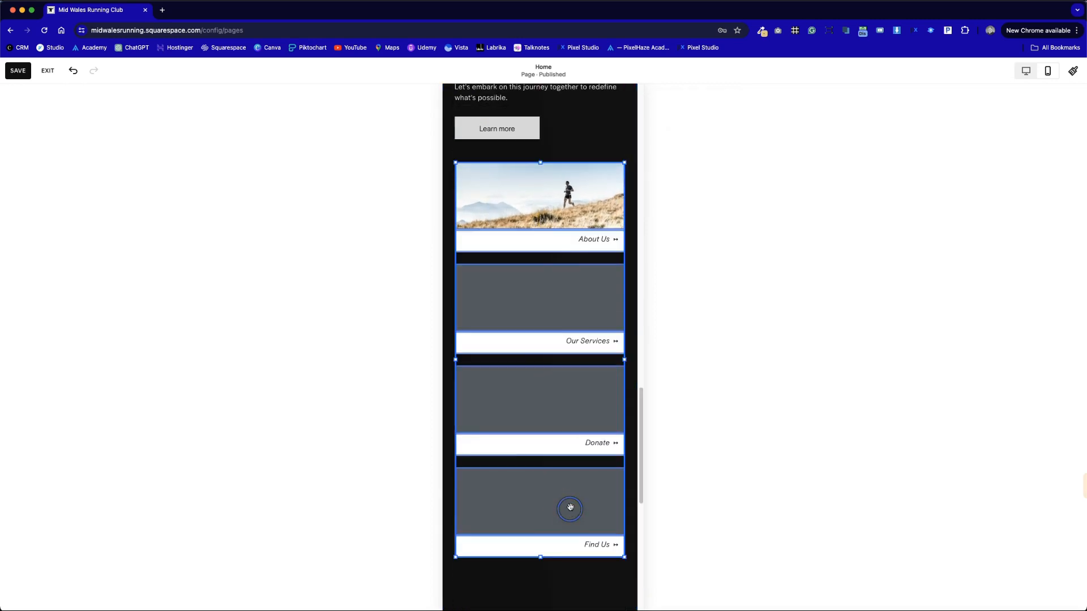
{"action": "left_click_drag", "start_coordinate": [605, 449], "coordinate": [598, 393]}
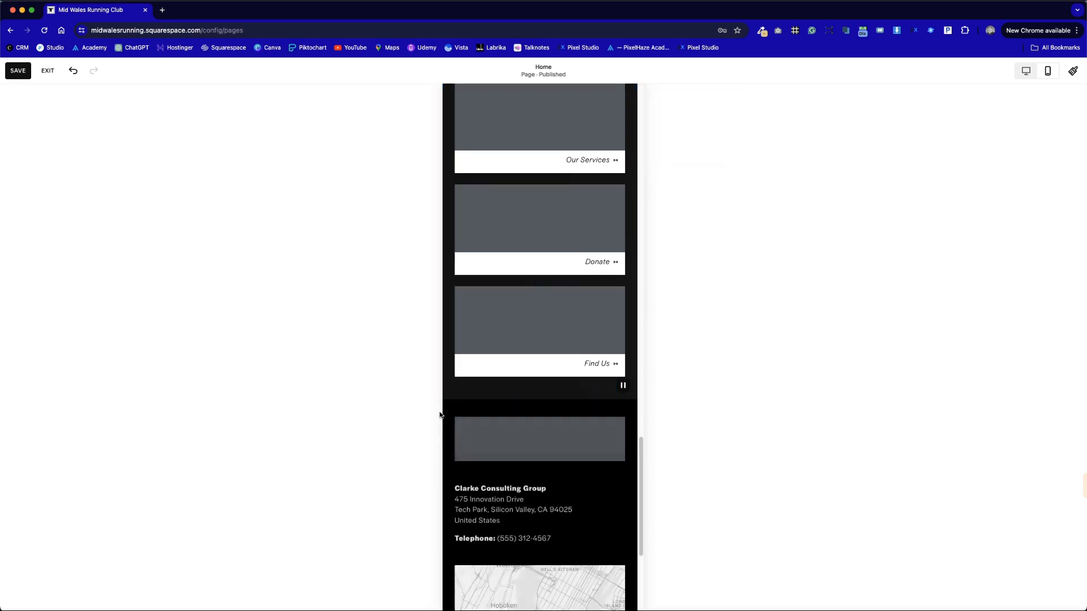
{"action": "scroll", "coordinate": [441, 413], "scroll_direction": "up", "scroll_amount": 3}
{"action": "scroll", "coordinate": [441, 415], "scroll_direction": "up", "scroll_amount": 2}
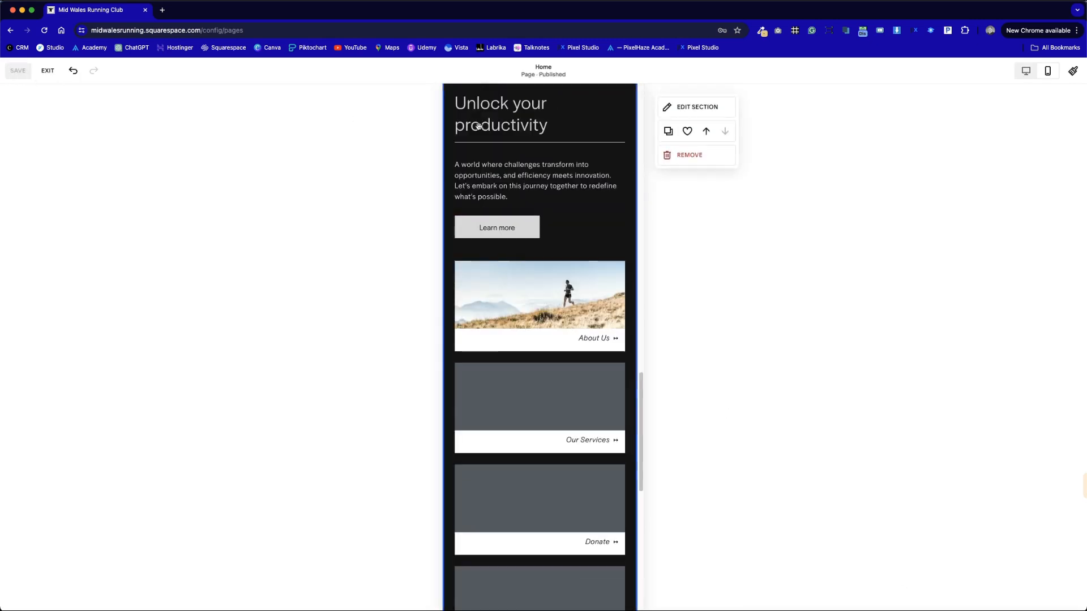
- Switch to the desktop layout and insert the saved dark "Unlock your productivity" section directly above the customised one
{"action": "left_click", "coordinate": [1023, 70]}
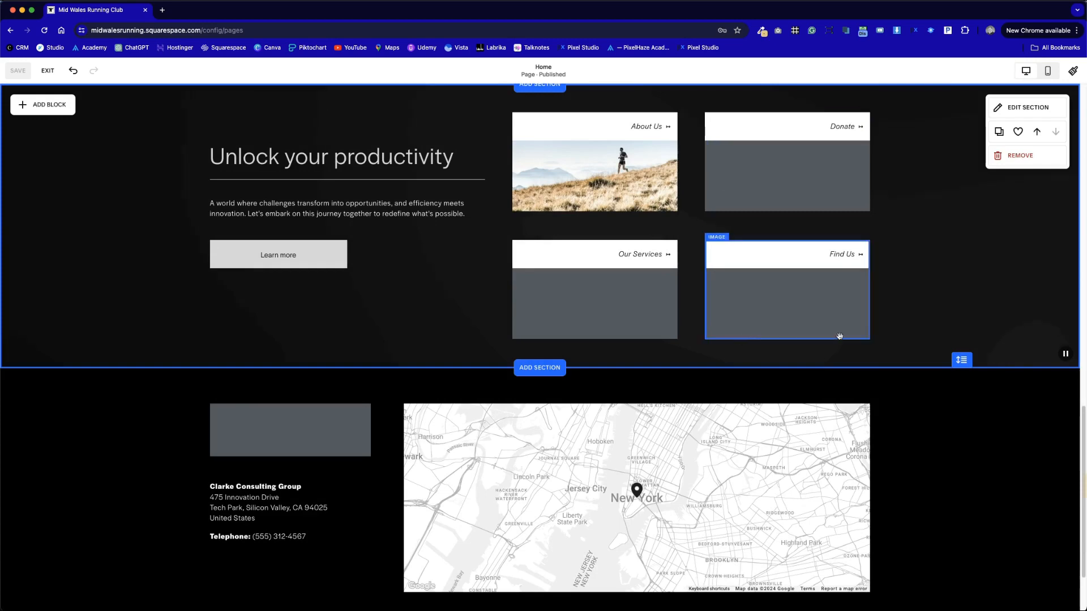
{"action": "scroll", "coordinate": [922, 323], "scroll_direction": "up", "scroll_amount": 3}
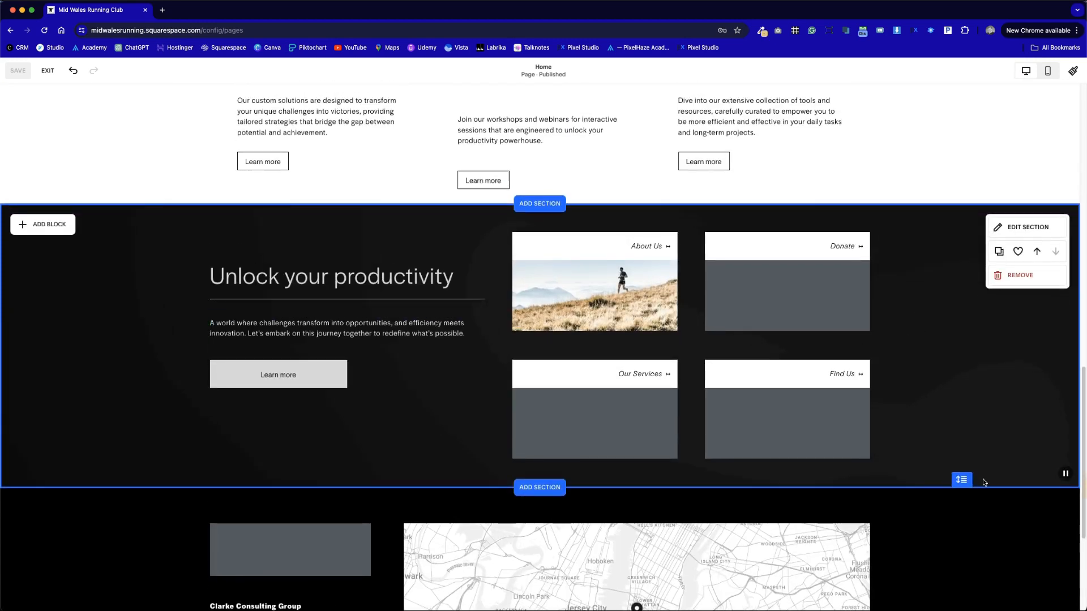
{"action": "left_click", "coordinate": [563, 204]}
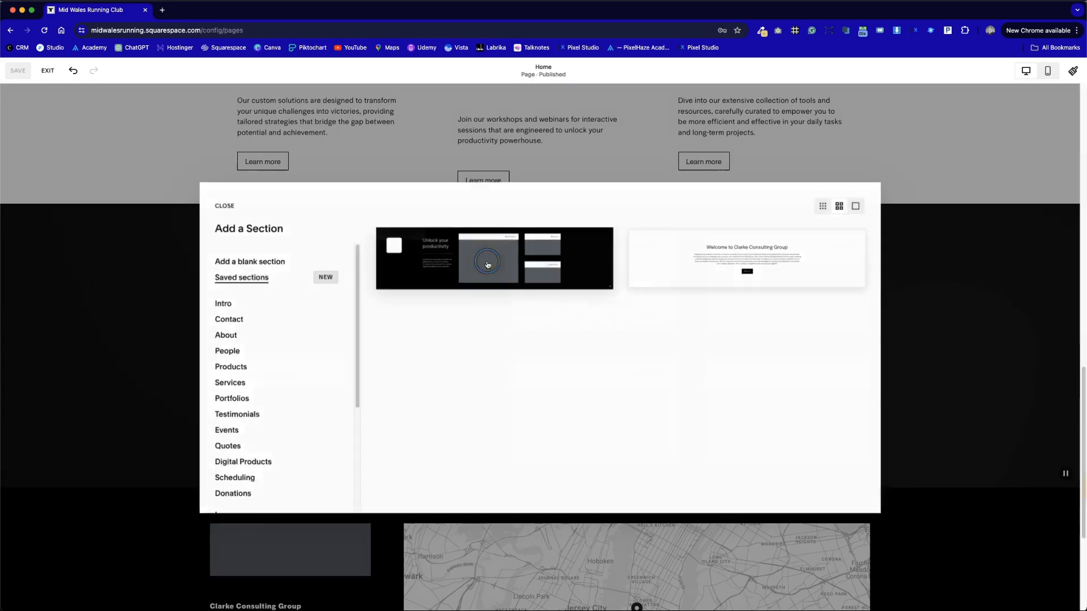
{"action": "left_click", "coordinate": [485, 260]}
{"action": "scroll", "coordinate": [508, 287], "scroll_direction": "down", "scroll_amount": 3}
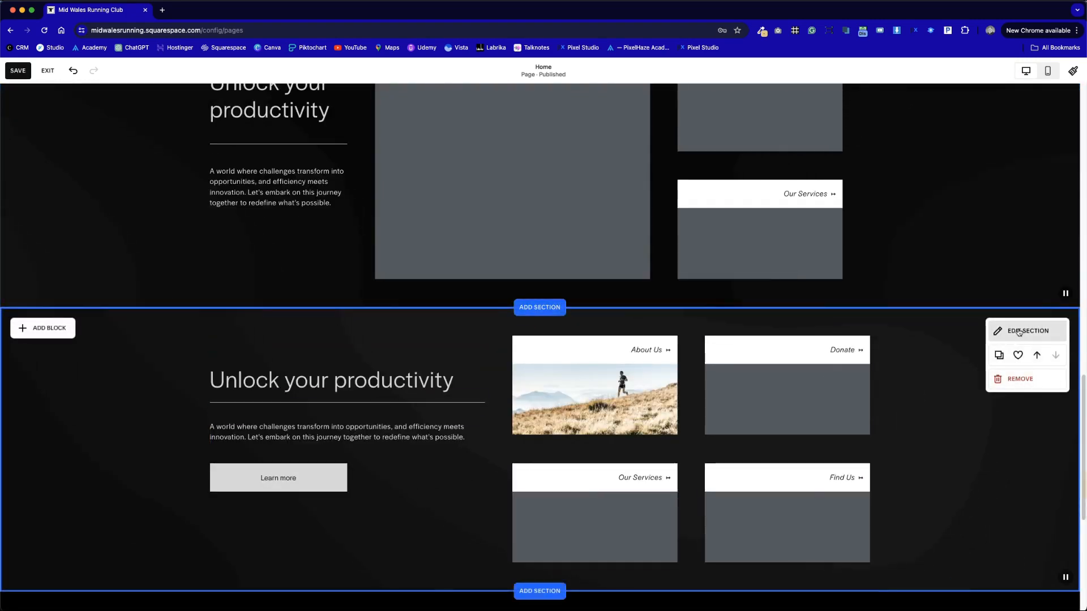
- Apply the Lightest 2 color theme to the customised four-card section and set its background art to None
{"action": "left_click", "coordinate": [1019, 332]}
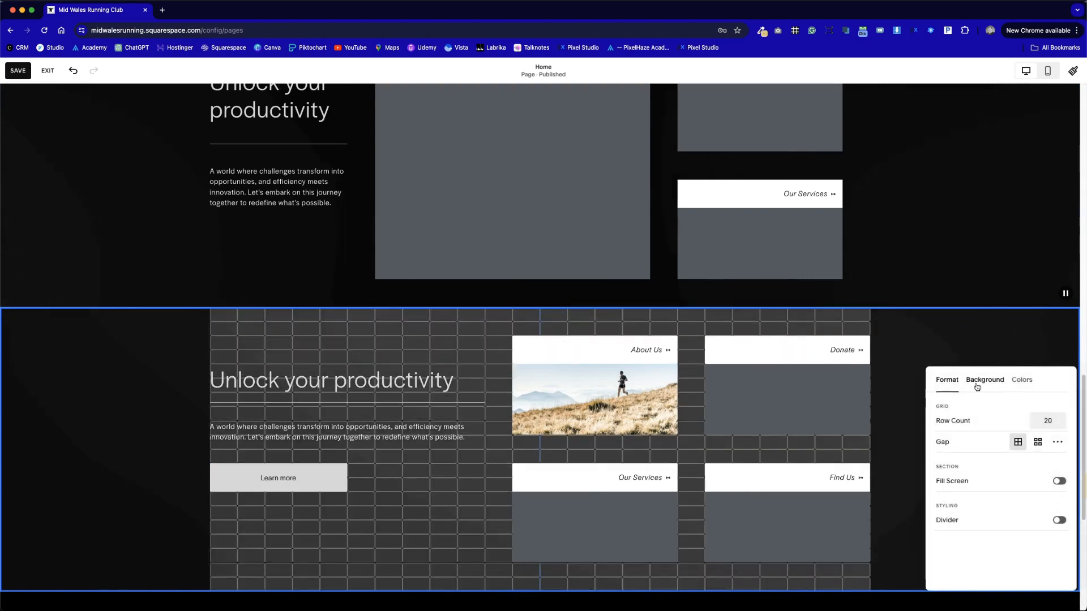
{"action": "left_click", "coordinate": [1022, 380]}
{"action": "left_click", "coordinate": [1022, 470]}
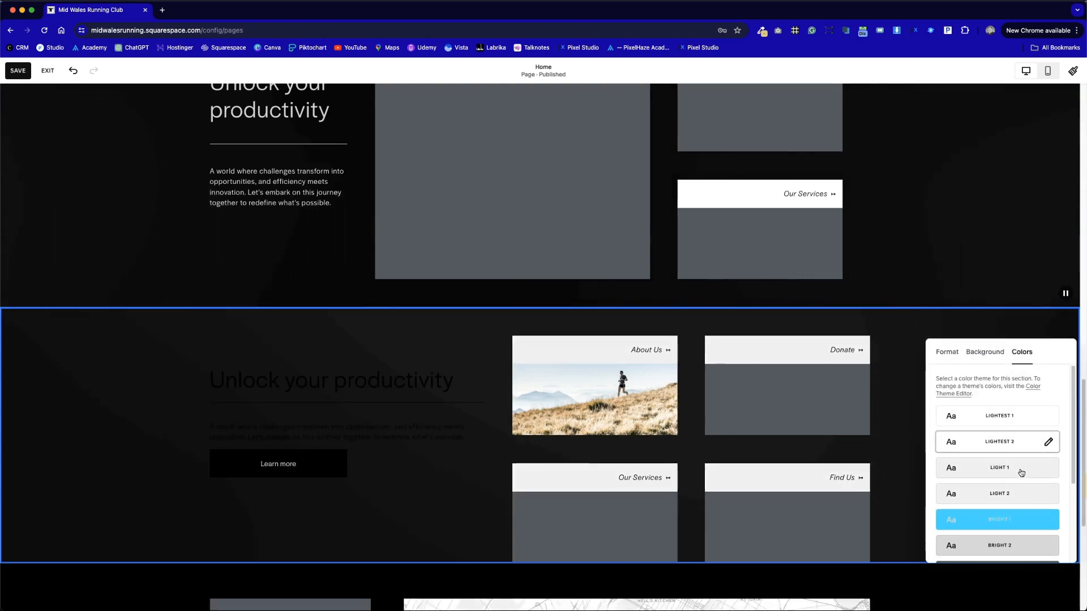
{"action": "left_click", "coordinate": [985, 352]}
{"action": "scroll", "coordinate": [442, 419], "scroll_direction": "down", "scroll_amount": 5}
{"action": "scroll", "coordinate": [443, 419], "scroll_direction": "up", "scroll_amount": 2}
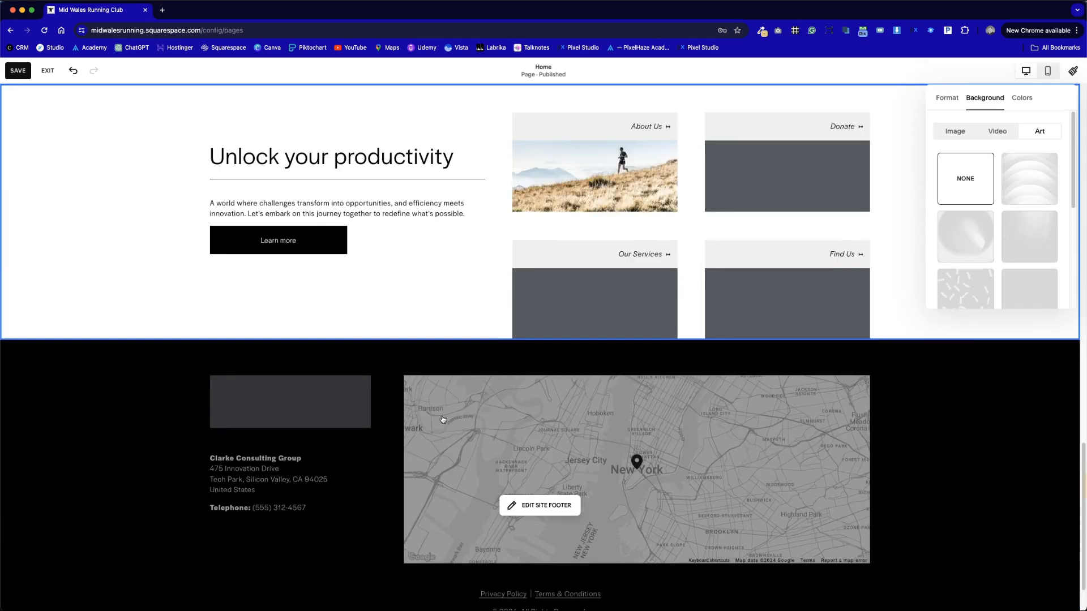
- Extend the four-card section downward to leave room below the Our Services and Find Us cards
{"action": "left_click", "coordinate": [464, 301]}
{"action": "left_click_drag", "start_coordinate": [964, 334], "coordinate": [964, 361]}
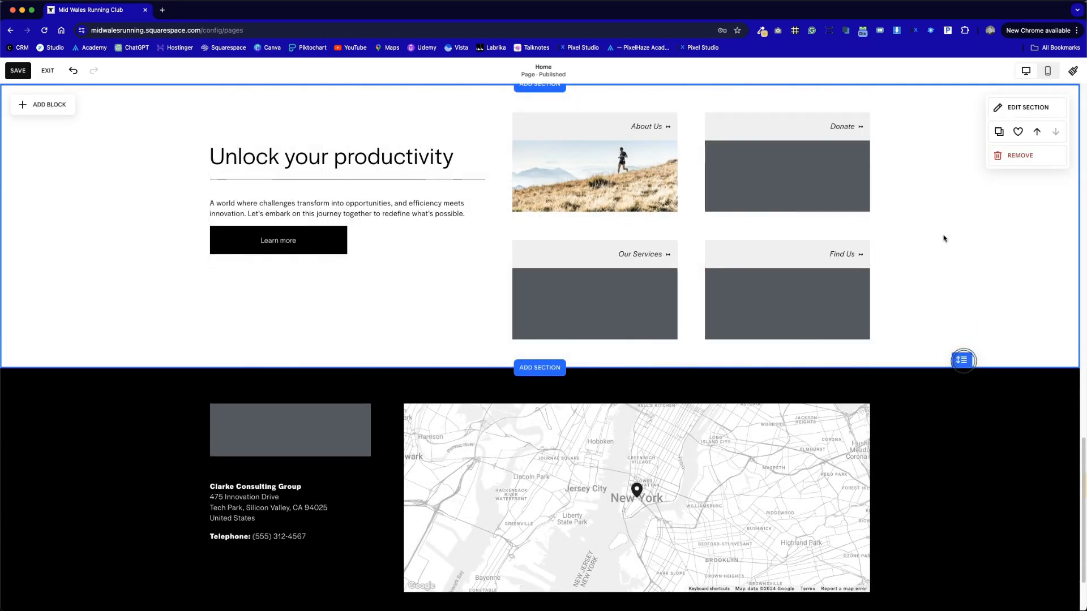
- Try the Light 1 and Dark 1 color themes on the four-card section and settle on Lightest 1
{"action": "scroll", "coordinate": [987, 305], "scroll_direction": "up", "scroll_amount": 3}
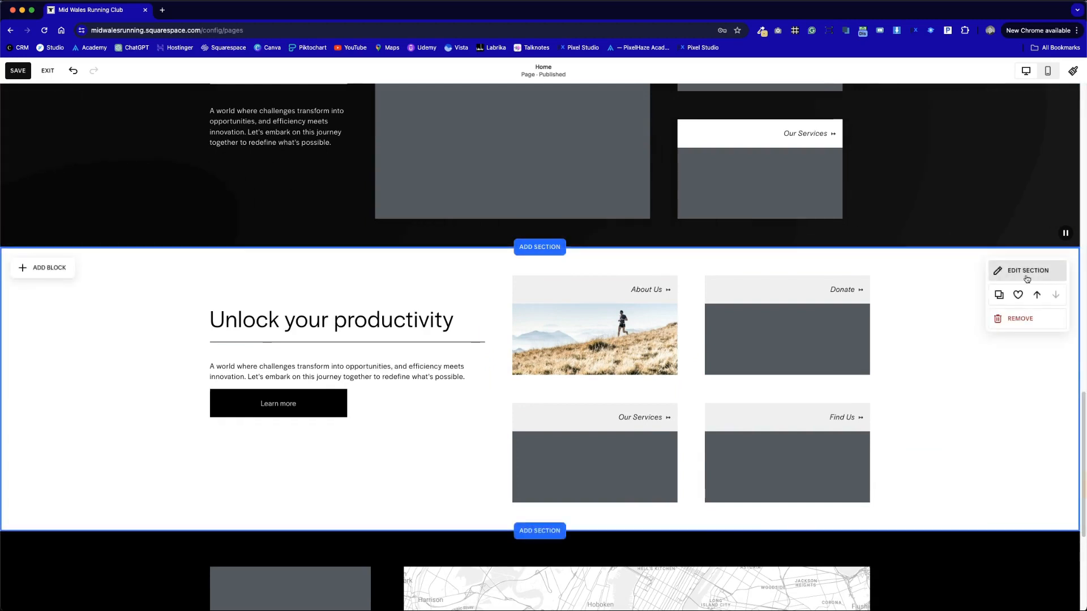
{"action": "left_click", "coordinate": [1027, 277]}
{"action": "left_click", "coordinate": [1021, 298]}
{"action": "left_click", "coordinate": [1012, 414]}
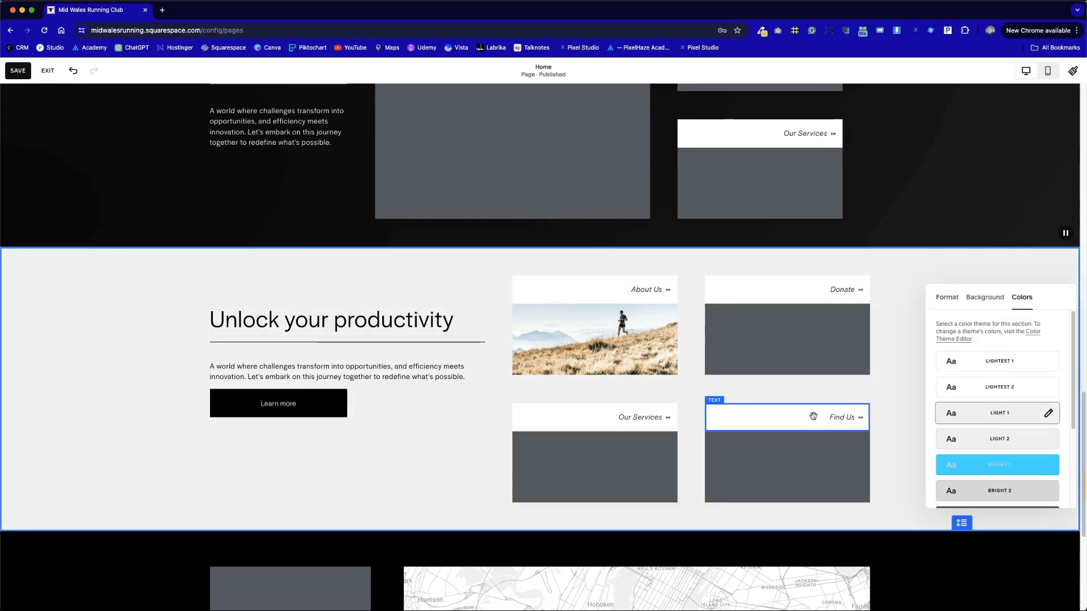
{"action": "scroll", "coordinate": [965, 422], "scroll_direction": "down", "scroll_amount": 3}
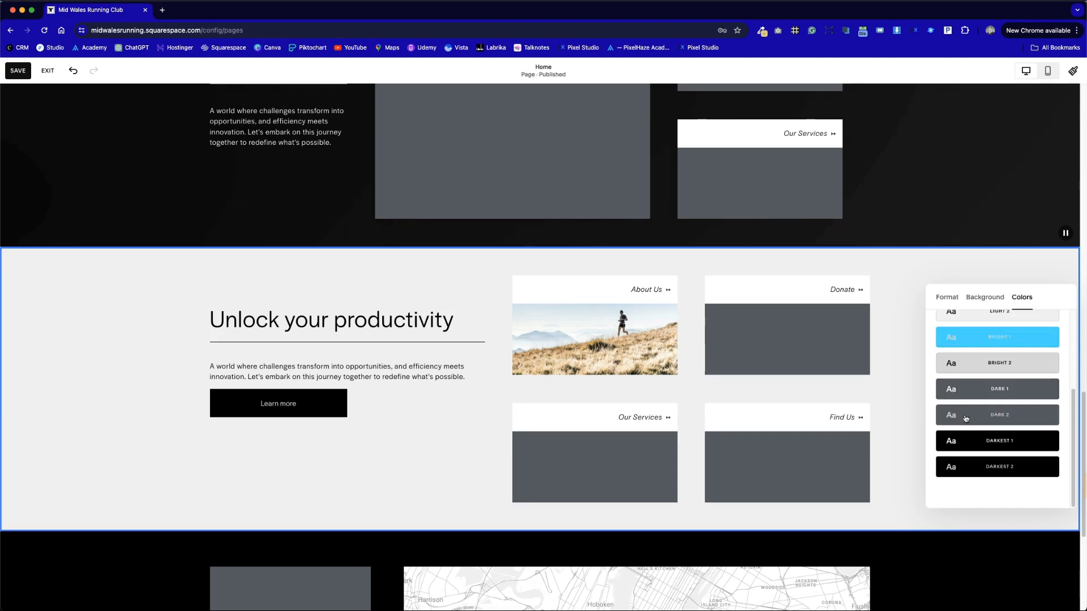
{"action": "left_click", "coordinate": [980, 387]}
{"action": "scroll", "coordinate": [993, 387], "scroll_direction": "up", "scroll_amount": 3}
{"action": "left_click", "coordinate": [991, 360]}
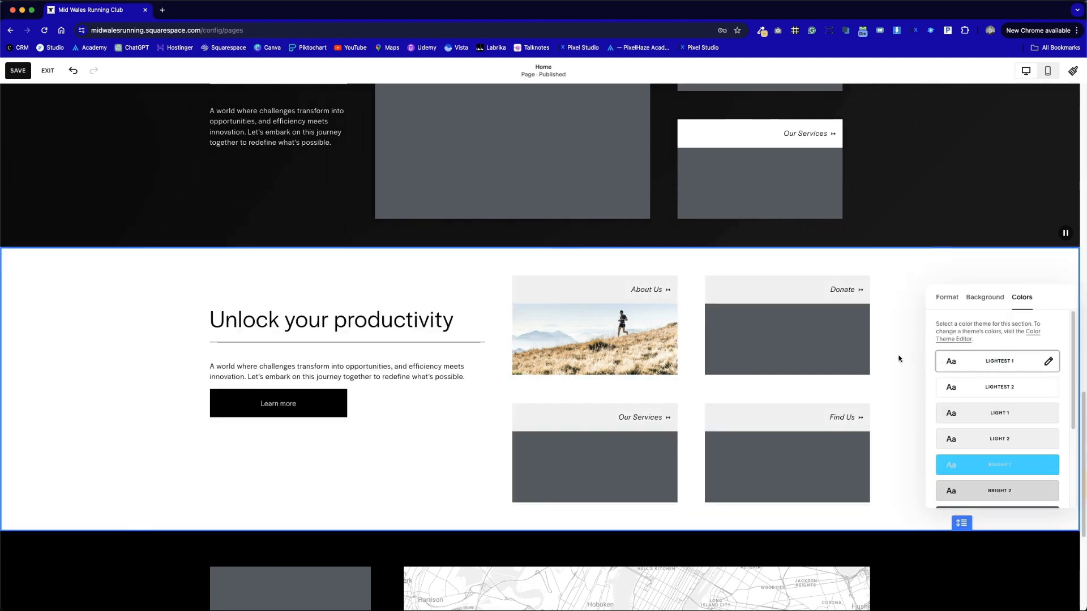
{"action": "left_click", "coordinate": [888, 359]}
- Open the site-wide style settings to view the color palette and return to the page editor
{"action": "left_click", "coordinate": [1071, 72]}
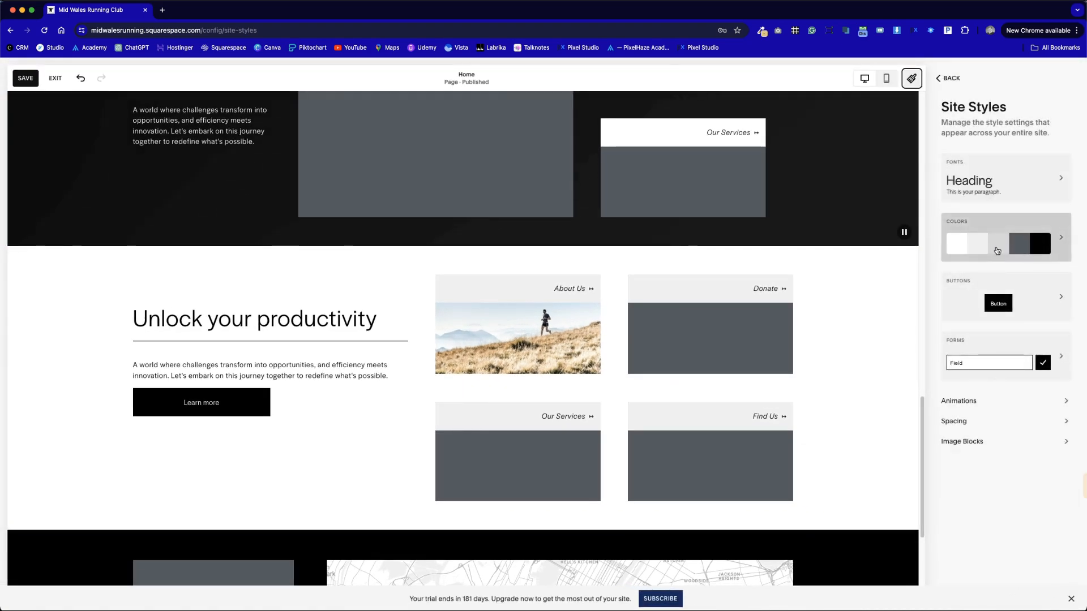
{"action": "left_click", "coordinate": [951, 78]}
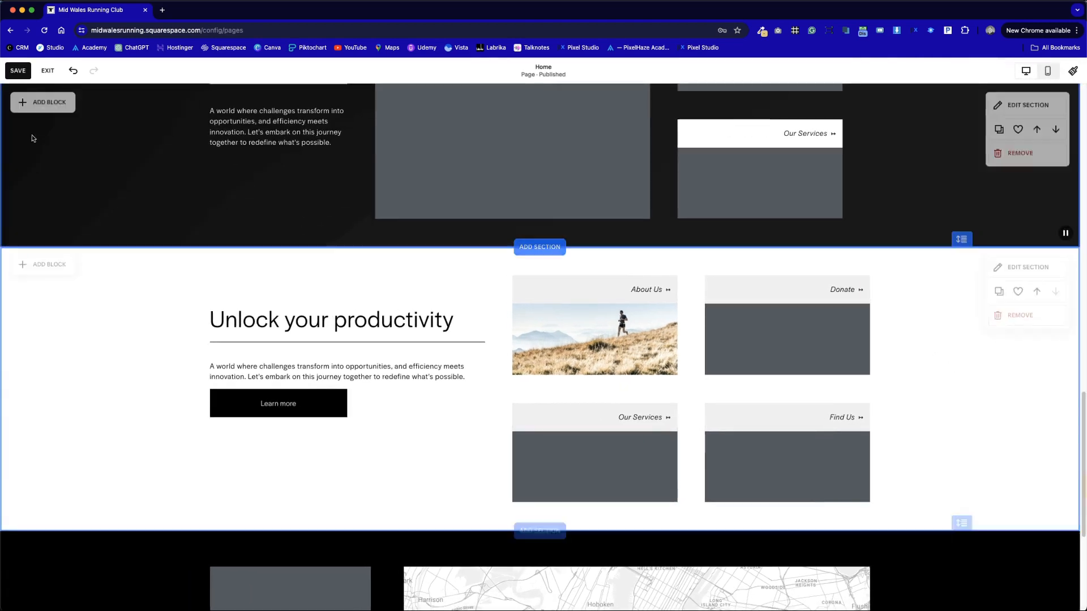
- Save the home page and exit the page editor
{"action": "left_click", "coordinate": [13, 76]}
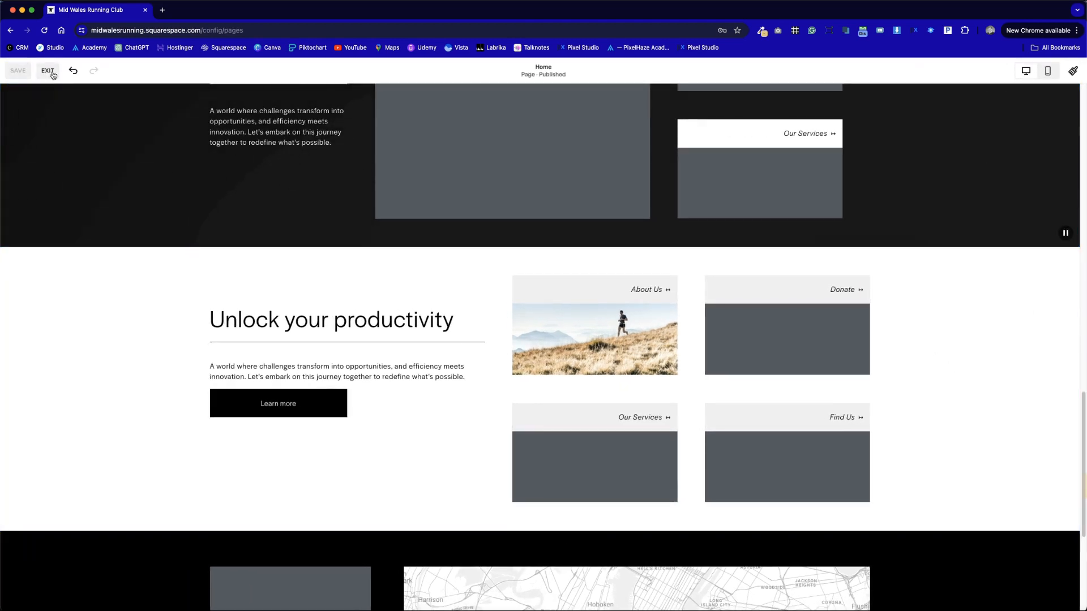
{"action": "left_click", "coordinate": [48, 74]}
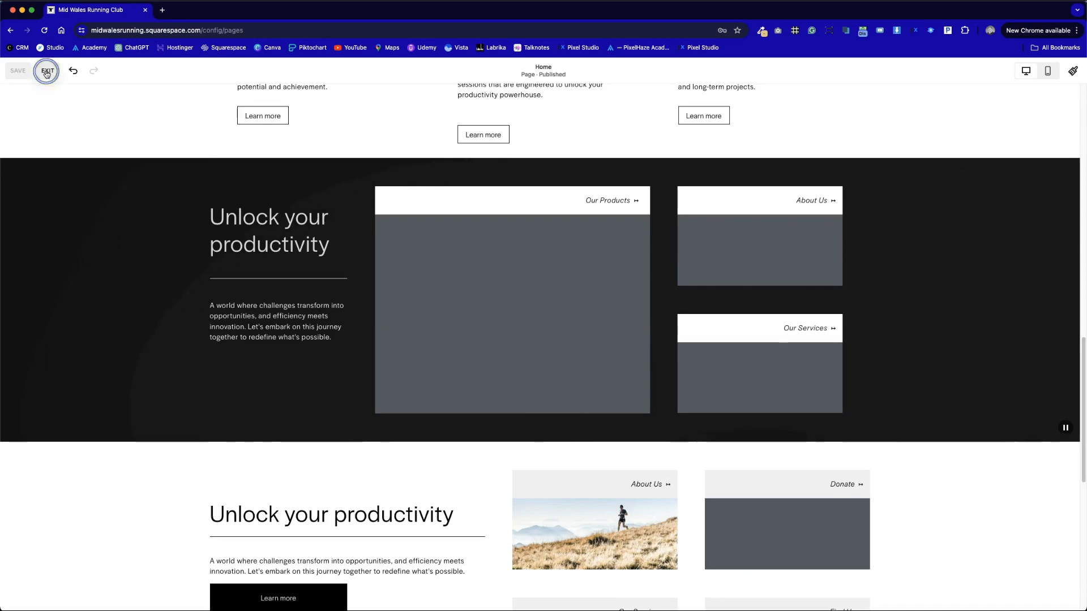
- Browse the template's unlinked page groups and preview the Content: Short and Video: Featured pages for reusable sections
{"action": "scroll", "coordinate": [380, 393], "scroll_direction": "down", "scroll_amount": 20}
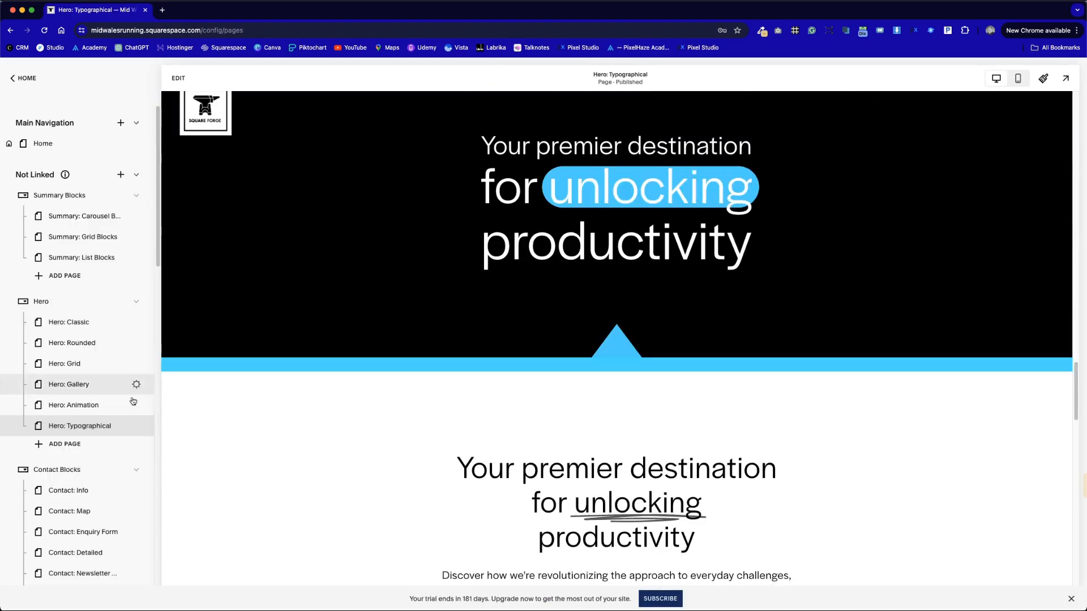
{"action": "scroll", "coordinate": [133, 401], "scroll_direction": "down", "scroll_amount": 6}
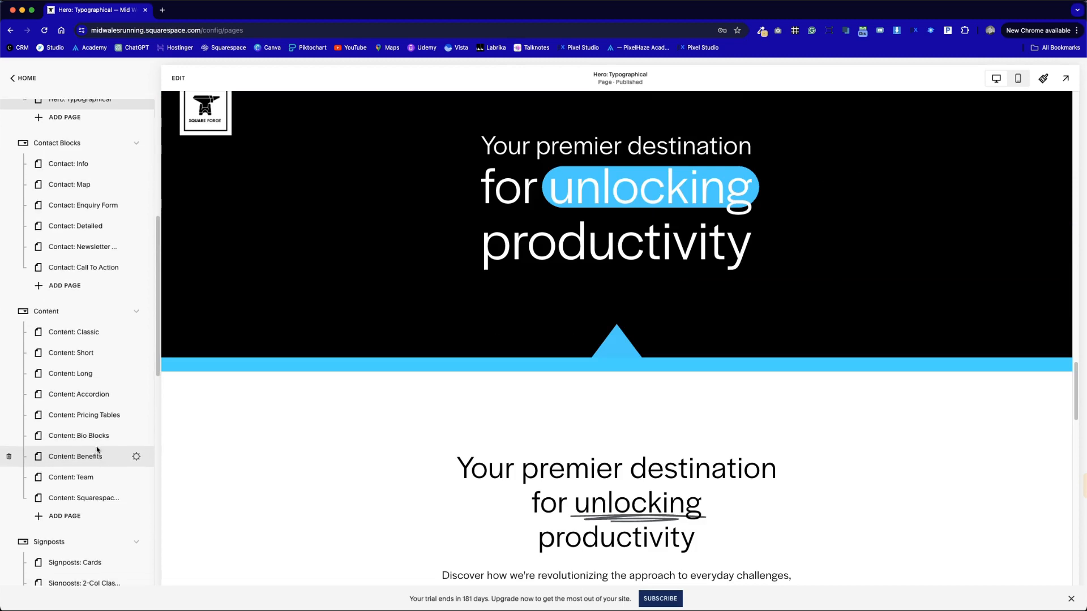
{"action": "left_click", "coordinate": [88, 356]}
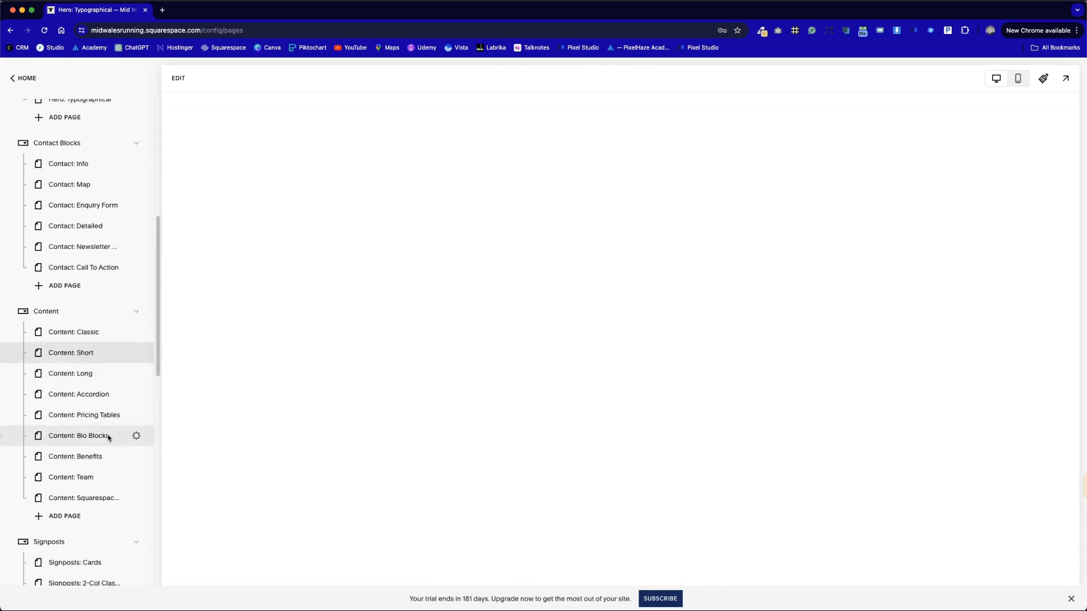
{"action": "scroll", "coordinate": [100, 376], "scroll_direction": "down", "scroll_amount": 8}
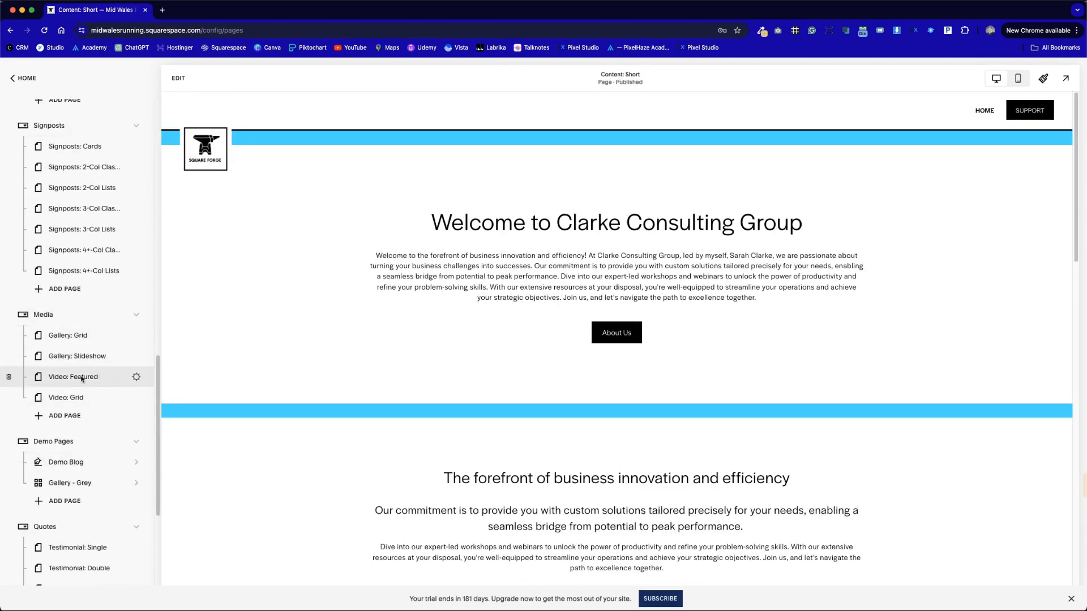
{"action": "left_click", "coordinate": [82, 378]}
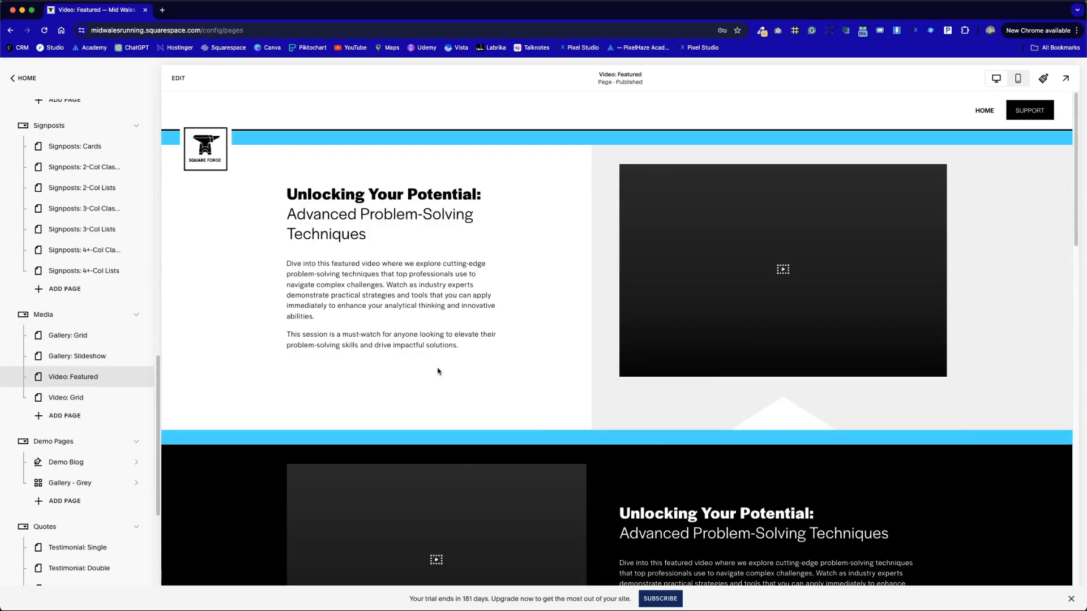
{"action": "scroll", "coordinate": [136, 351], "scroll_direction": "up", "scroll_amount": 15}
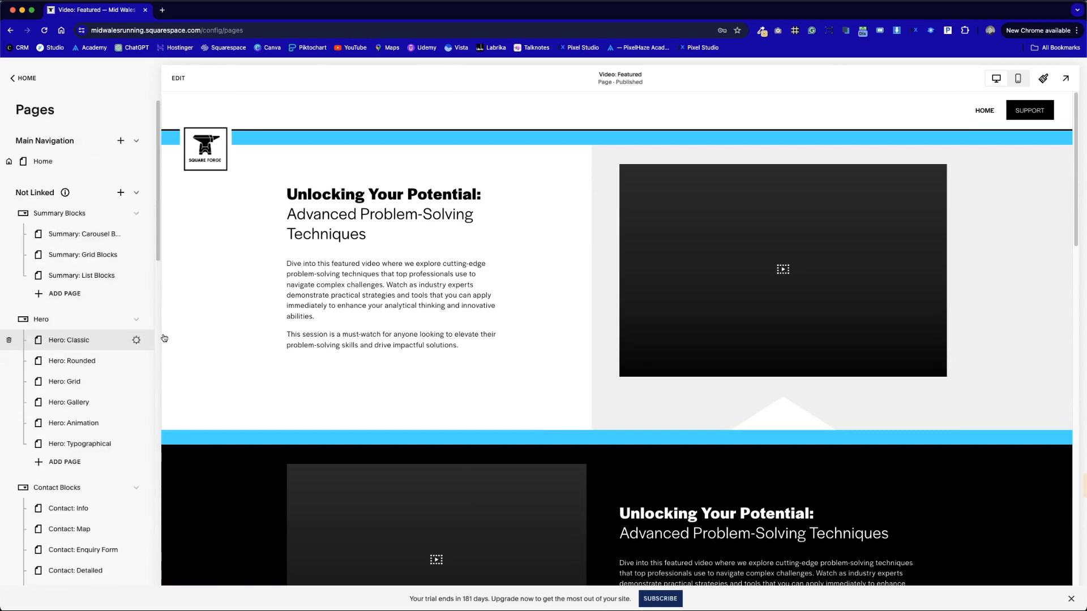